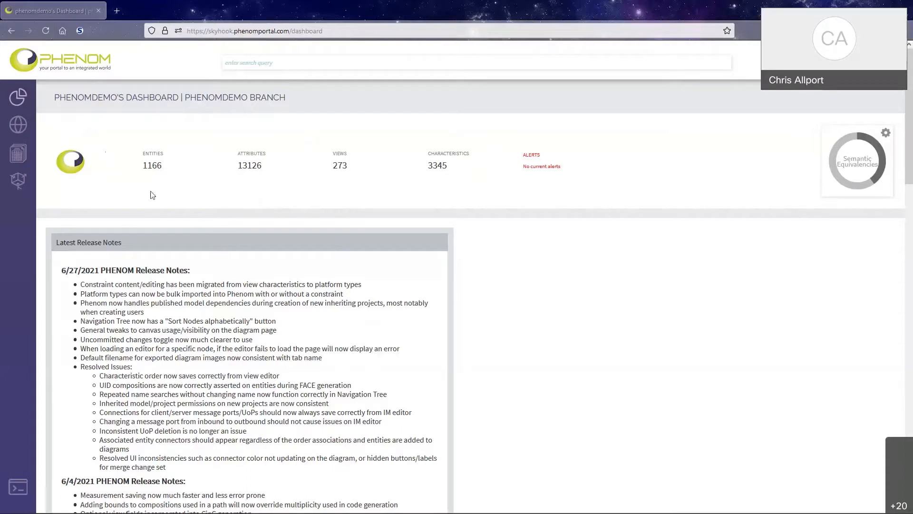
Create a new model named CommandModel from the TinyModel_Commands.face file, keeping all import checks and fixes enabled
click(18, 184)
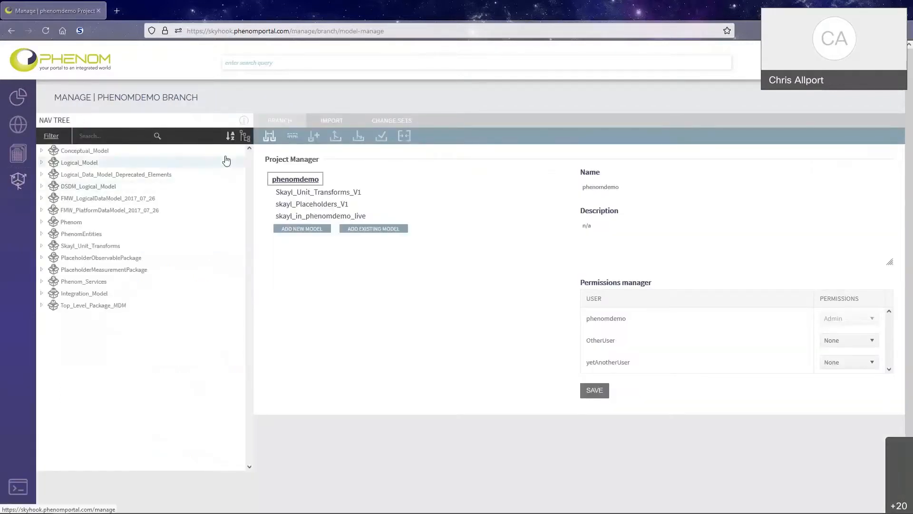
click(293, 137)
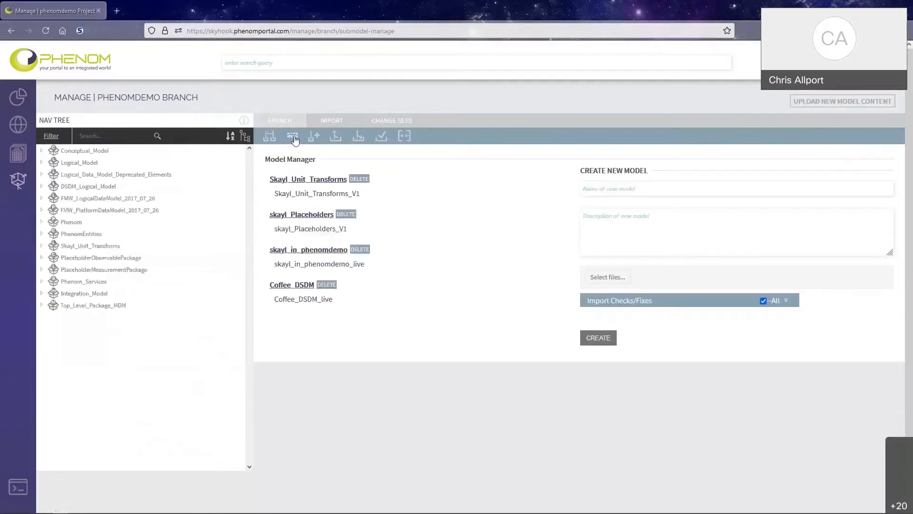
click(599, 188)
text(CommandModel)
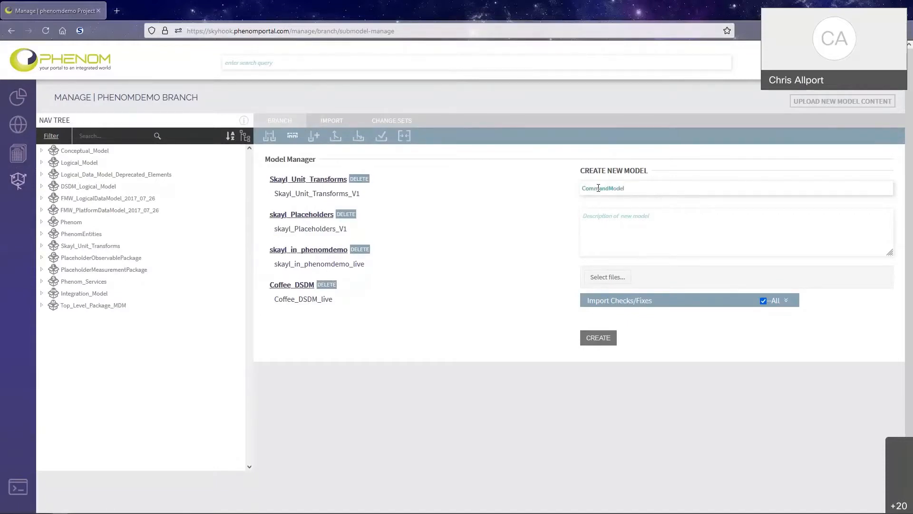
click(596, 277)
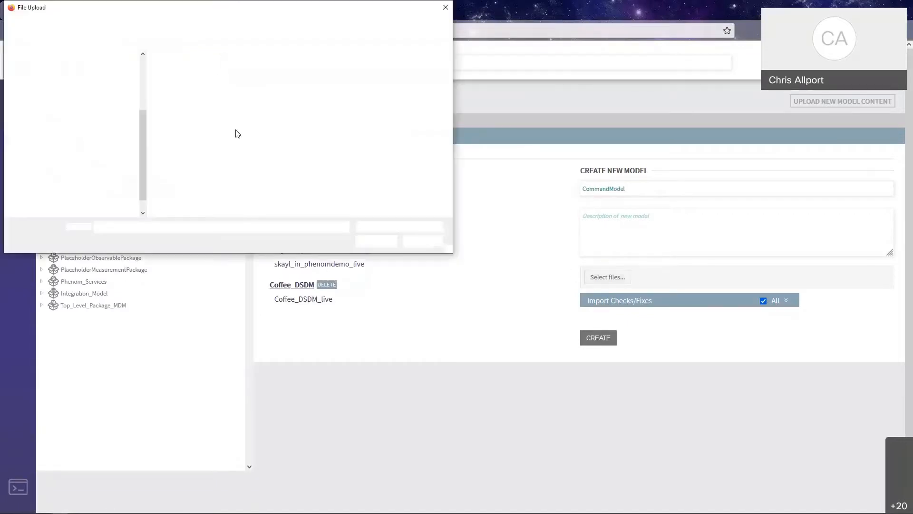
click(202, 83)
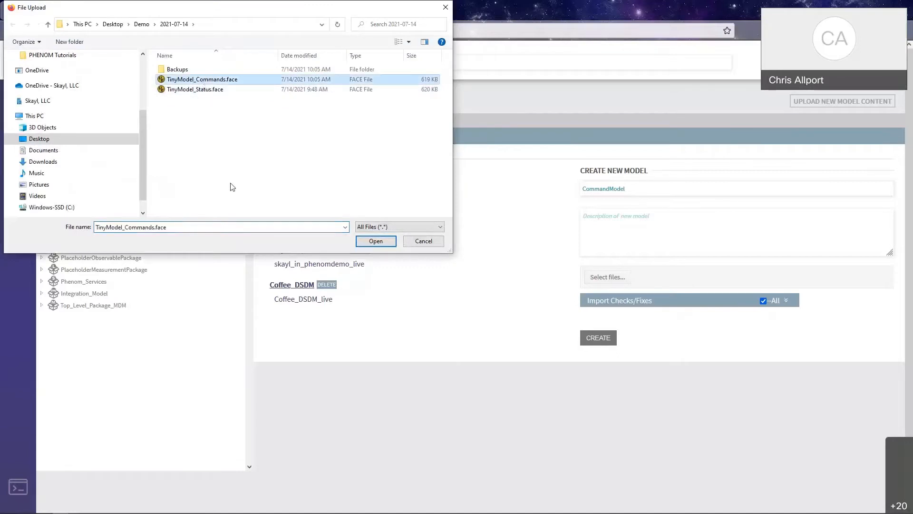
click(375, 242)
click(600, 368)
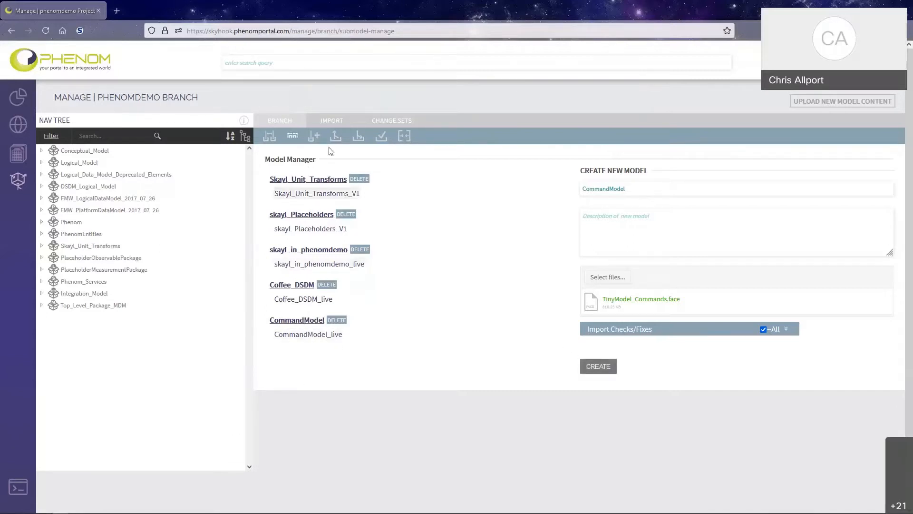
Create a new project named DemoProject that includes the CommandModel_live model, leaving the description empty
click(313, 136)
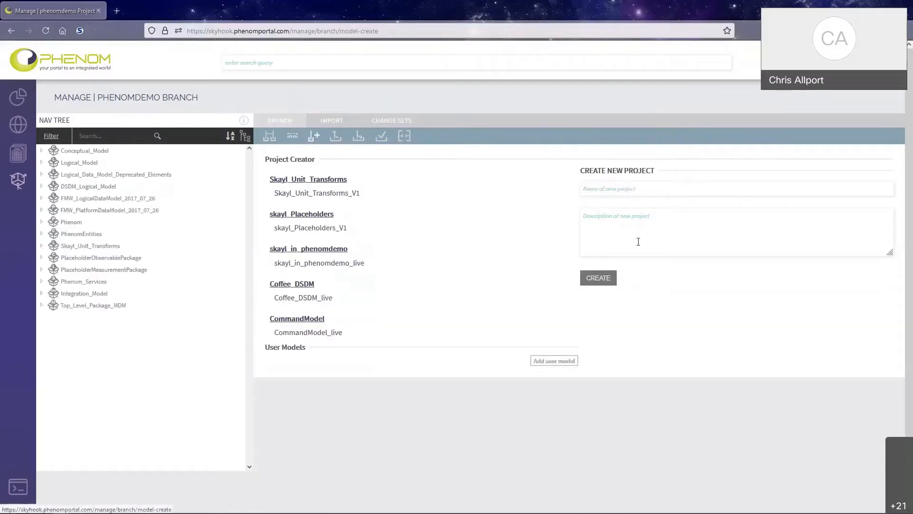
click(630, 188)
text(DemoProject)
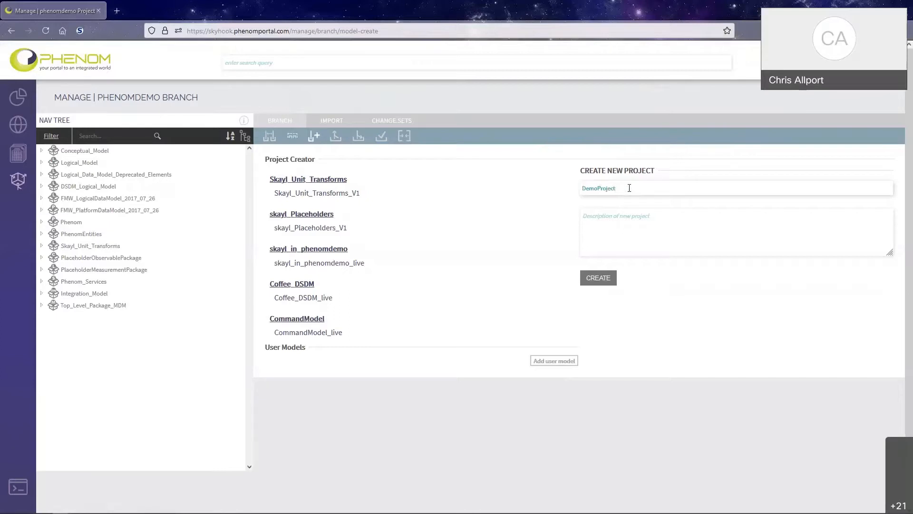
click(611, 216)
click(315, 338)
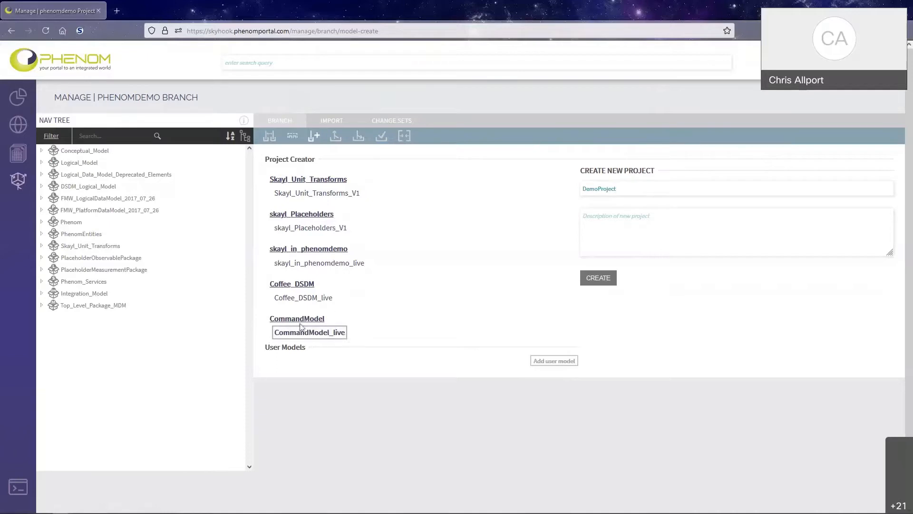
click(598, 280)
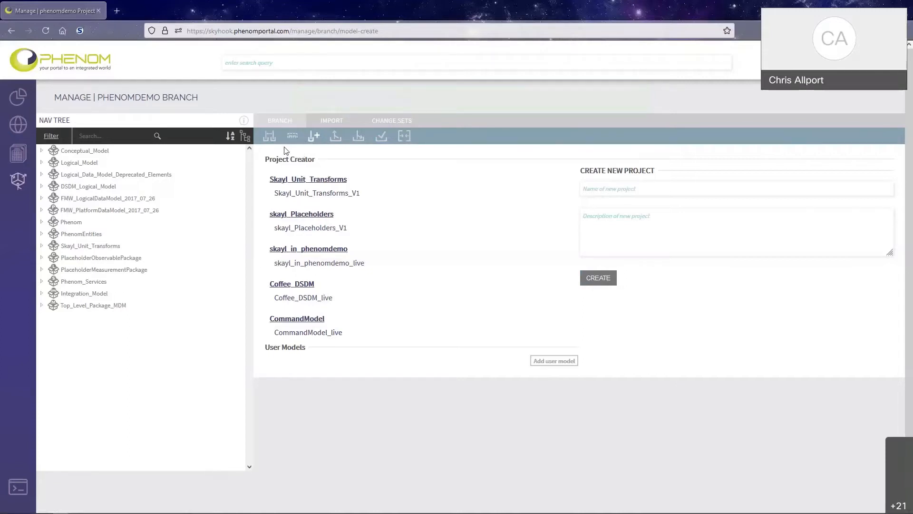
Switch the active project from phenomdemo to DemoProject and open its dashboard
click(269, 135)
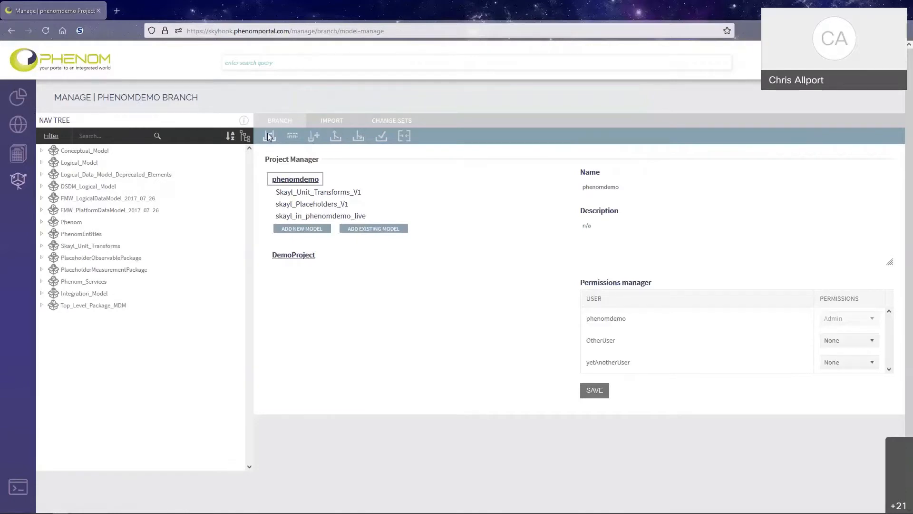
click(295, 257)
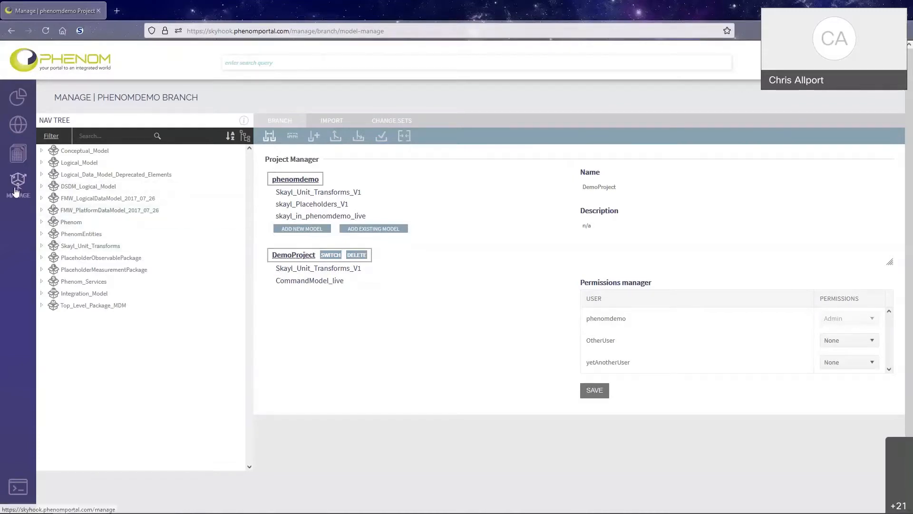
click(327, 256)
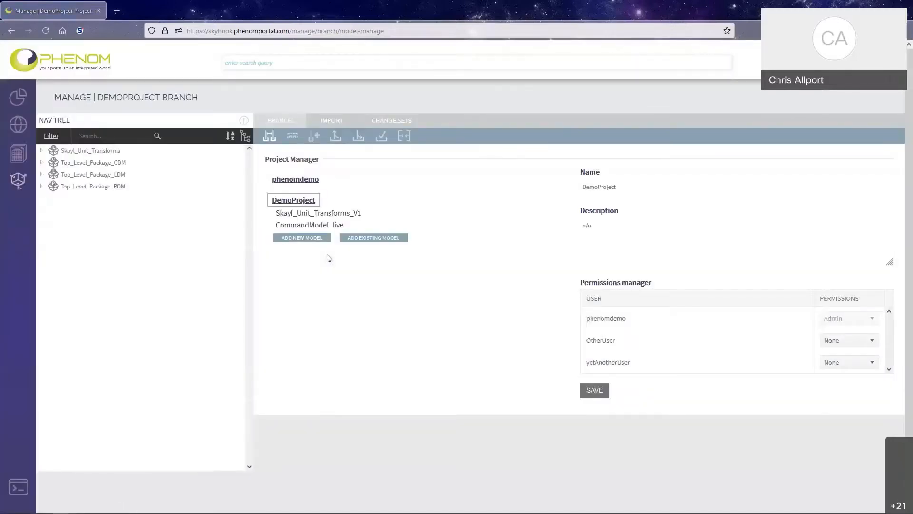
click(18, 97)
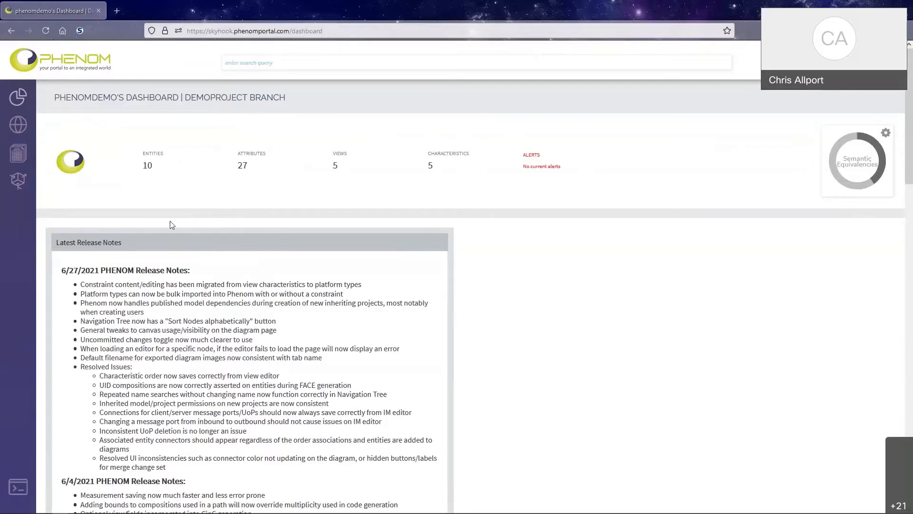
Run a health check on DemoProject and expand the issue list for entities without a UniqueIdentifier
click(21, 172)
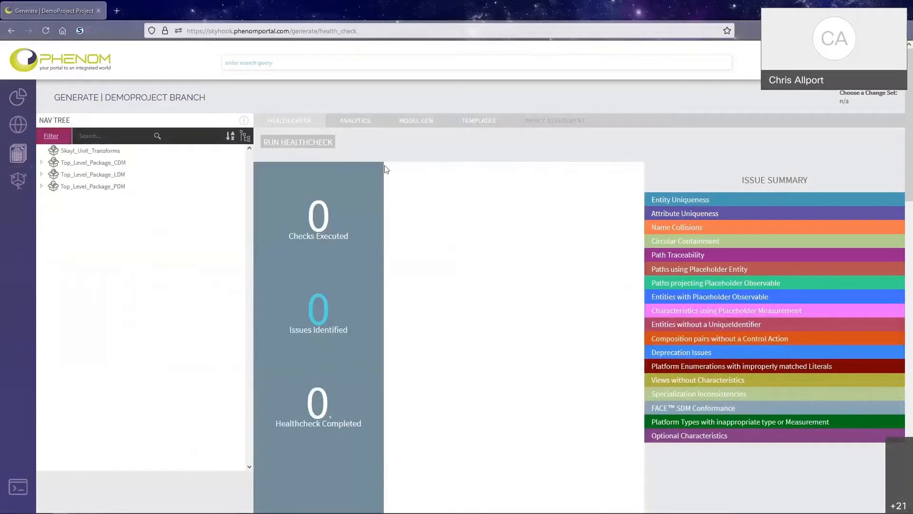
click(312, 139)
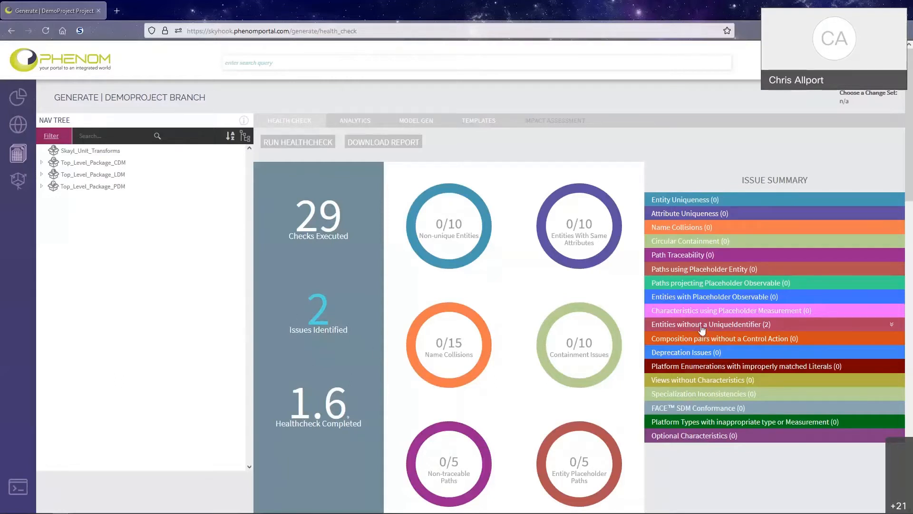
click(892, 325)
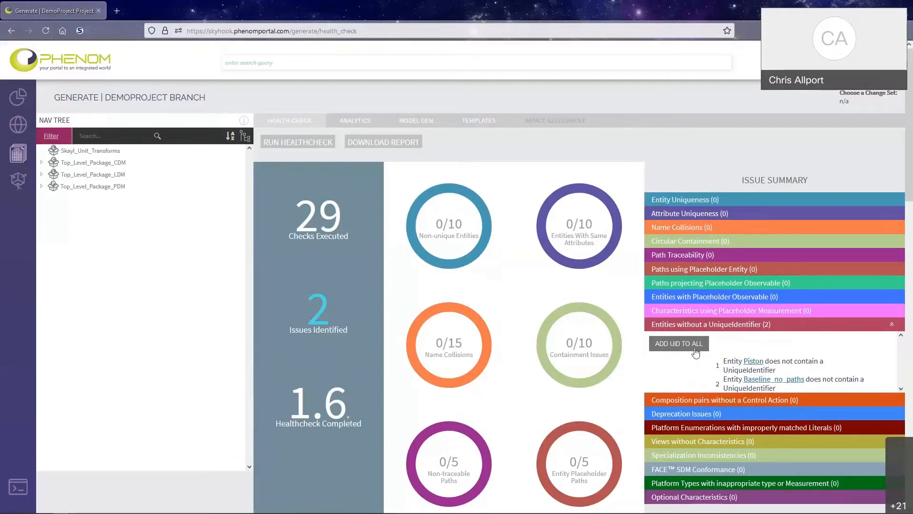
Add UniqueIdentifiers to all the listed entities, Piston and Baseline_no_paths, and rerun the health check
click(685, 345)
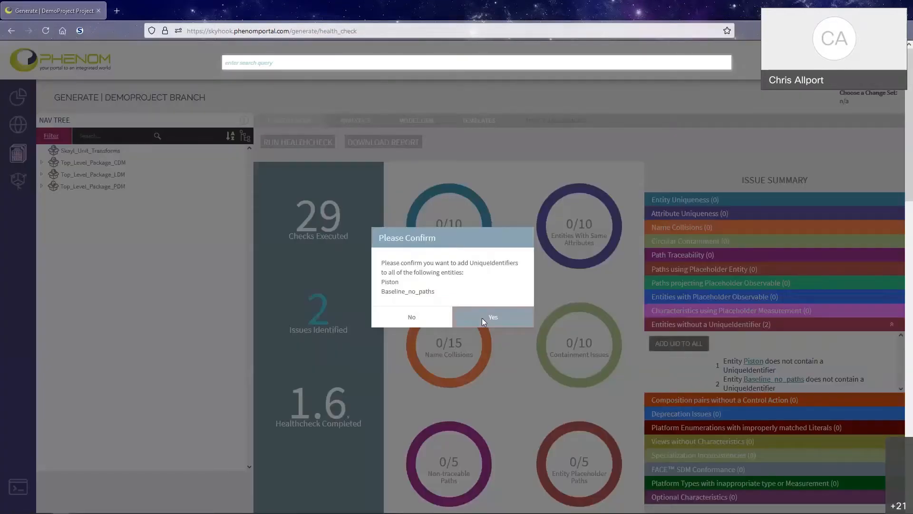
click(482, 318)
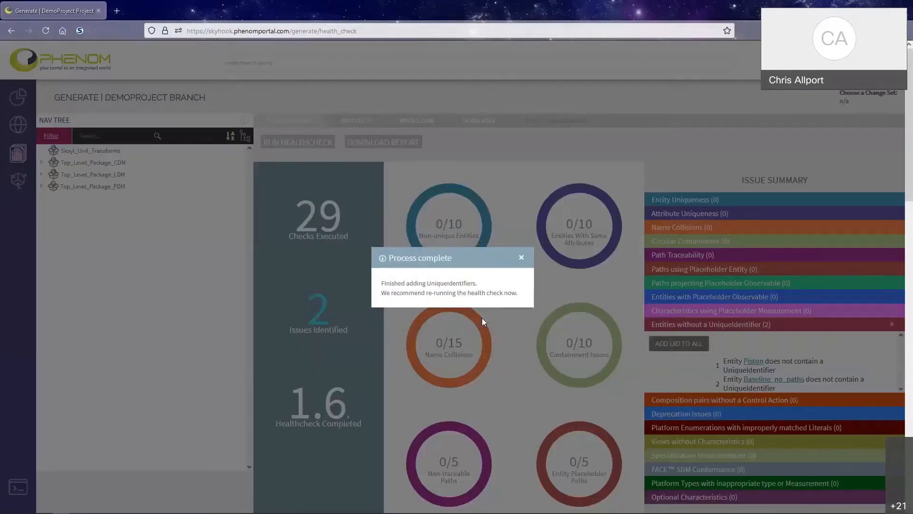
click(522, 258)
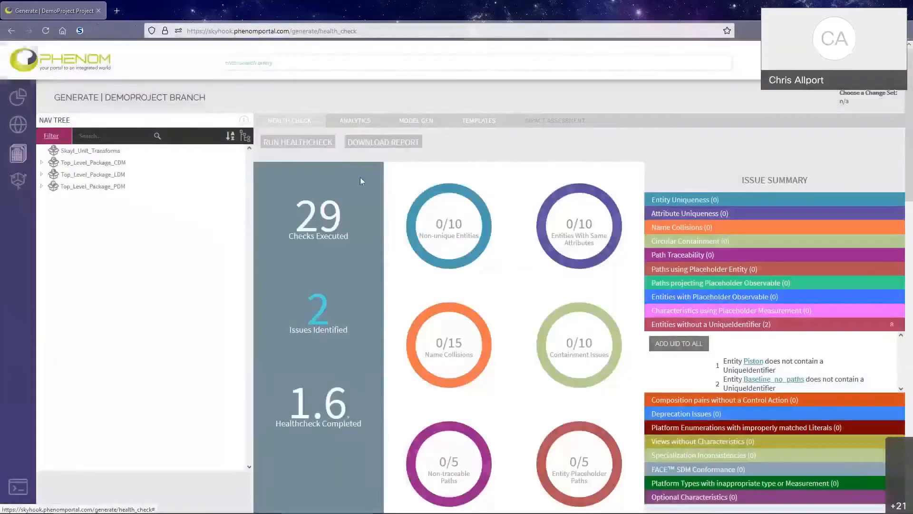
click(306, 142)
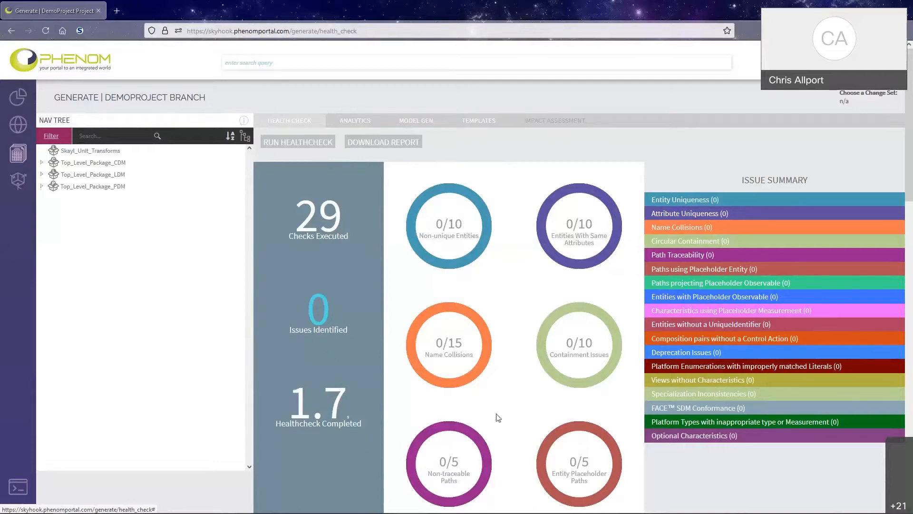
Examine the FACE SDM Conformance results, expanding the details for SDM 2.1.35
scroll(728, 407, down, 2)
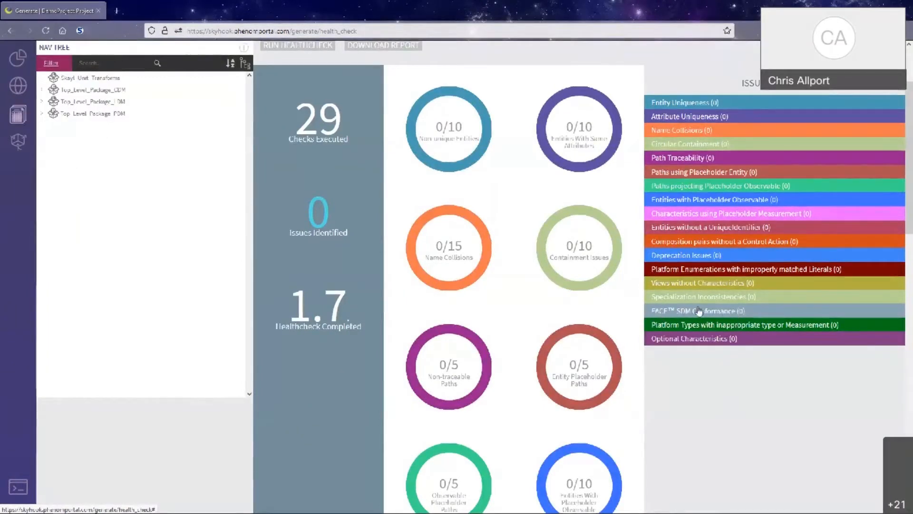
double_click(727, 313)
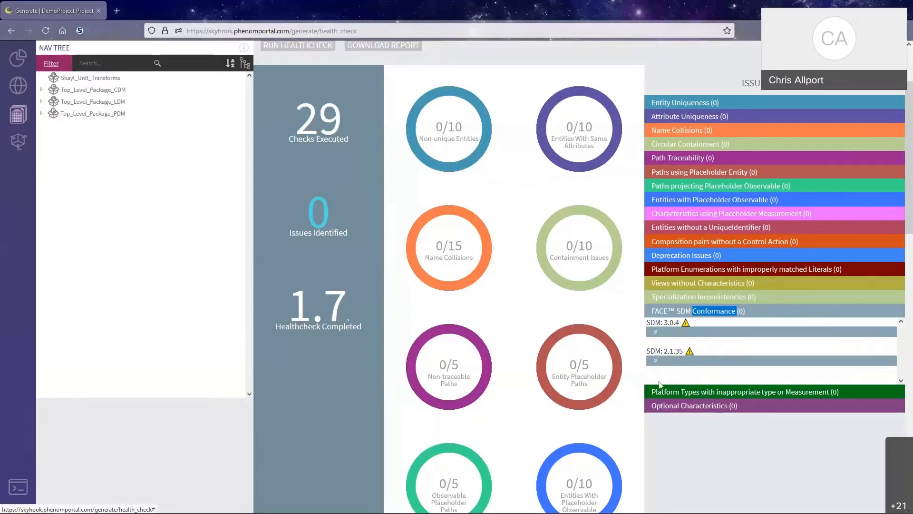
click(678, 360)
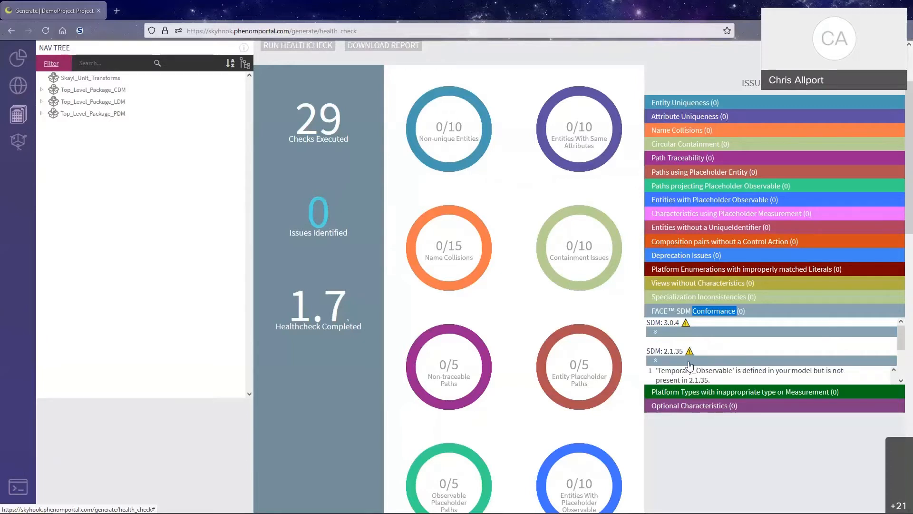
scroll(689, 364, down, 2)
scroll(876, 350, up, 2)
drag(901, 339, 905, 346)
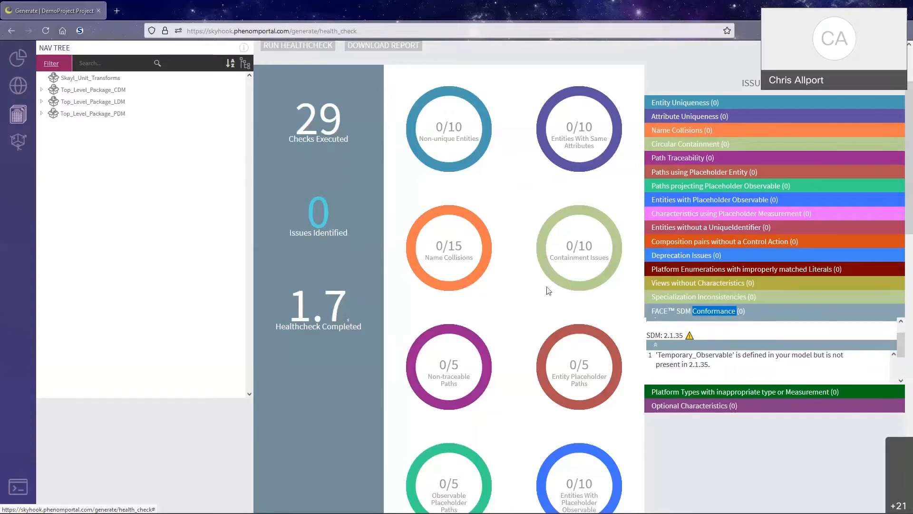
Delete Temporary_Observable from the Observables package of the second Conceptual_Model under Top_Level_Package_CDM
scroll(549, 290, up, 3)
click(17, 130)
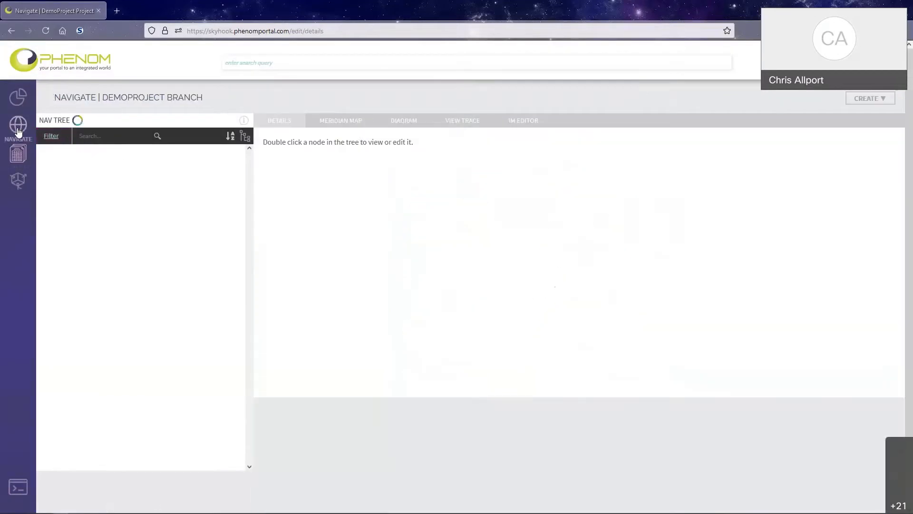
click(42, 163)
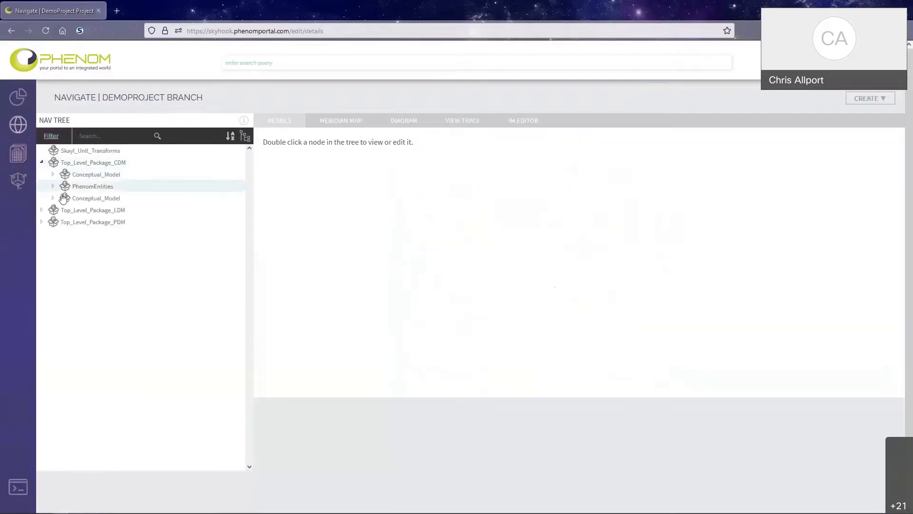
click(54, 198)
click(65, 211)
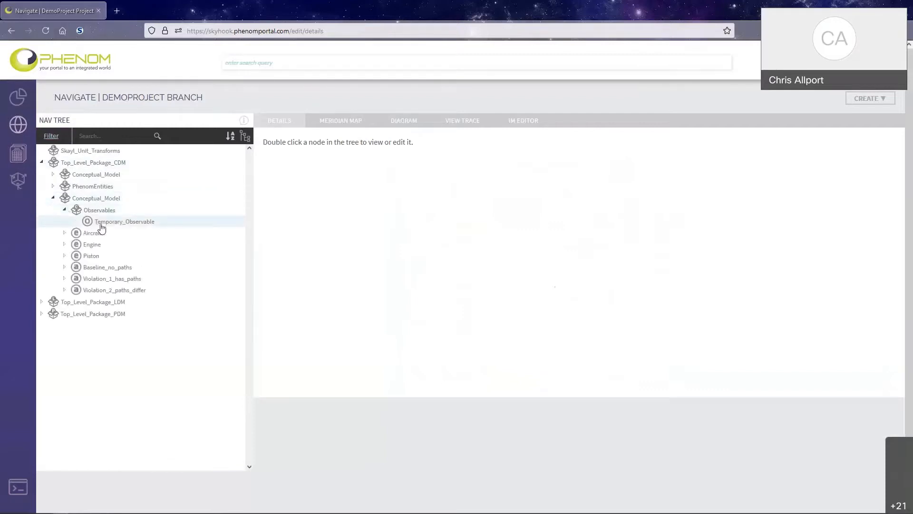
click(105, 223)
double_click(106, 224)
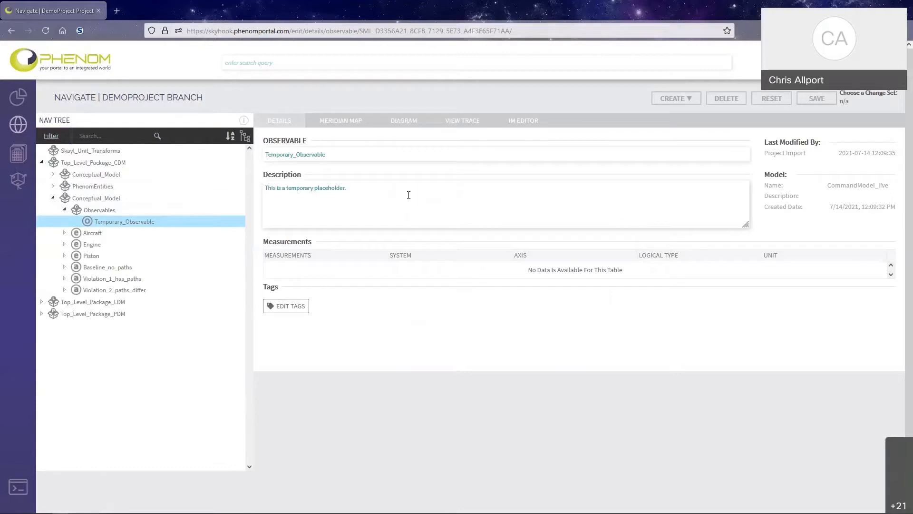
click(718, 97)
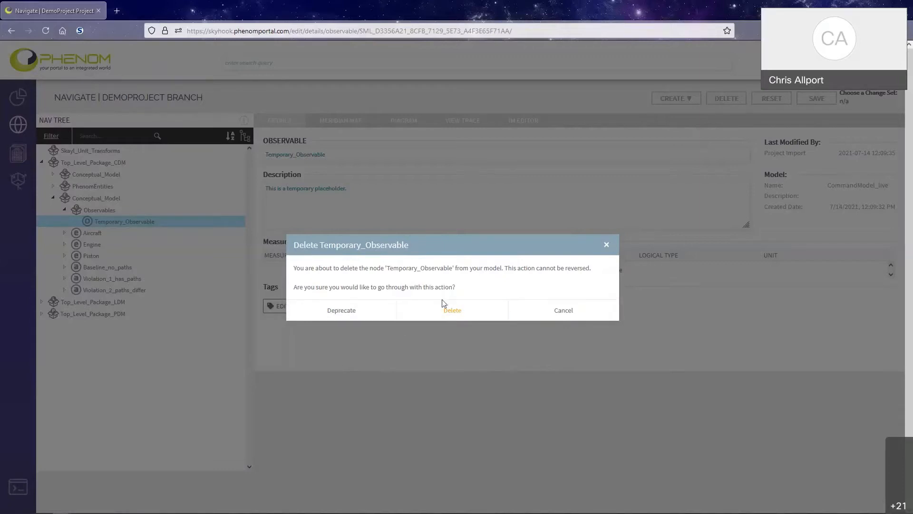
click(453, 311)
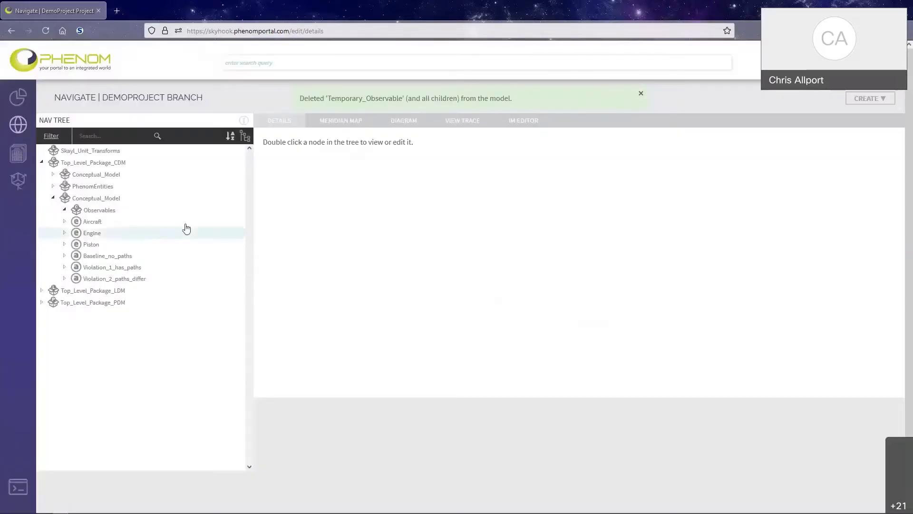
Rerun the health check on DemoProject and review the FACE SDM Conformance results for both SDM versions
click(22, 153)
click(333, 143)
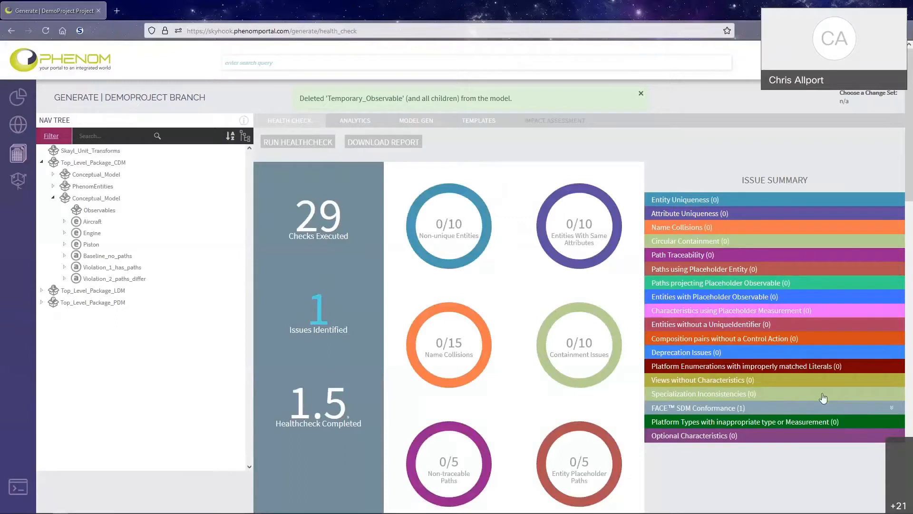
click(893, 410)
scroll(856, 400, down, 1)
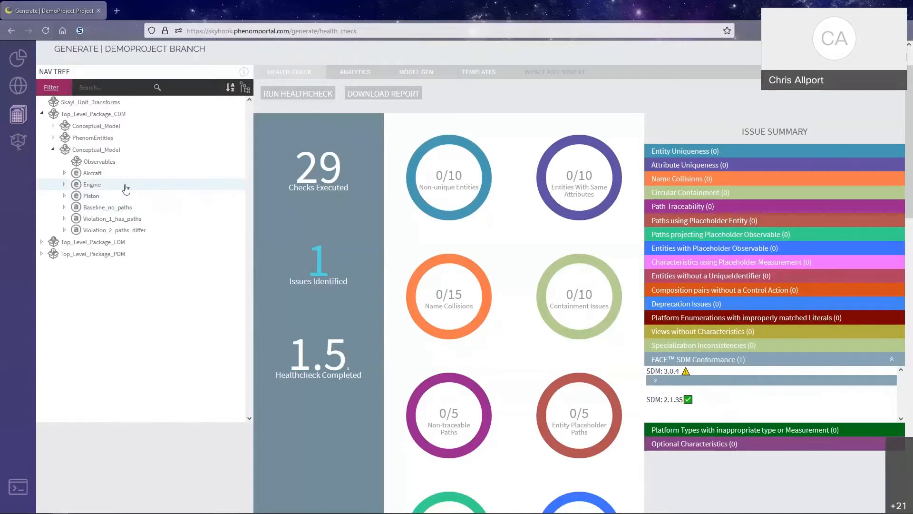
Browse the views in the Phenom package under Top_Level_Package_PDM of the DemoProject model
click(21, 99)
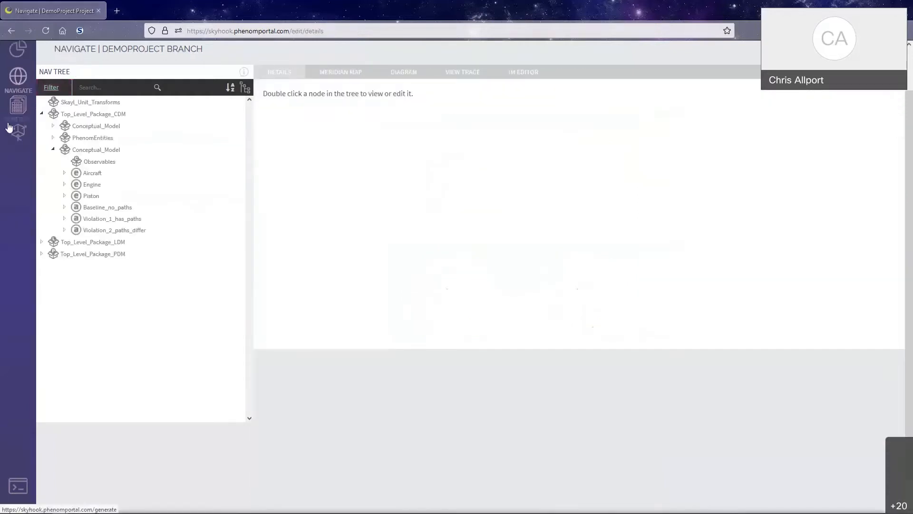
click(41, 254)
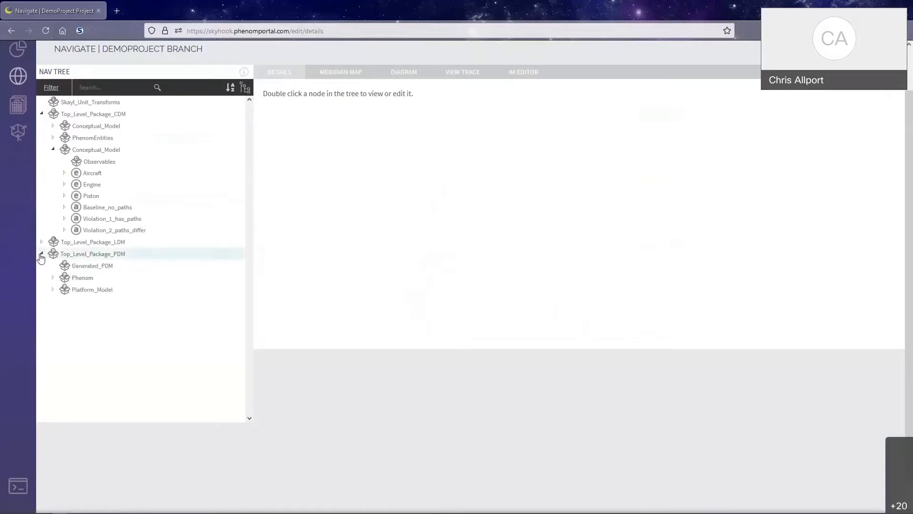
click(53, 278)
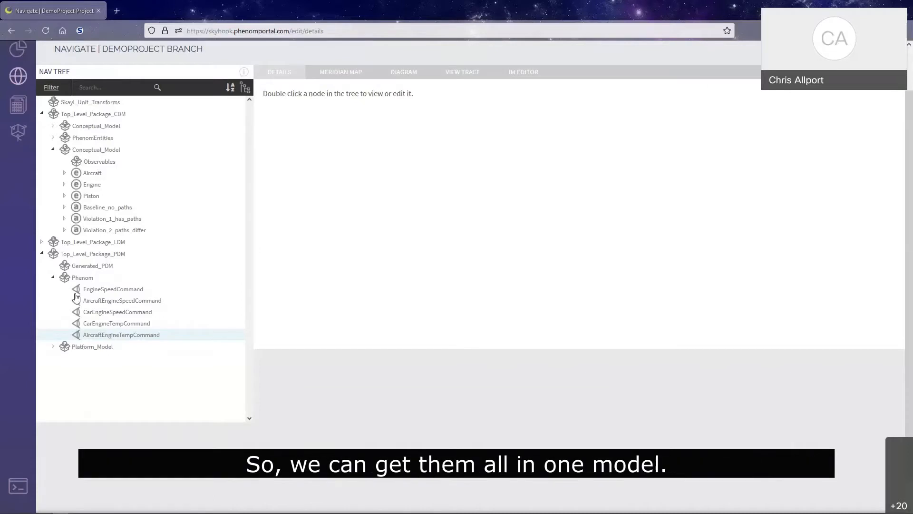
Perform a naive merge of TinyModel_Status.face into the CommandModel_live model with Check for Name Collisions turned off
click(17, 140)
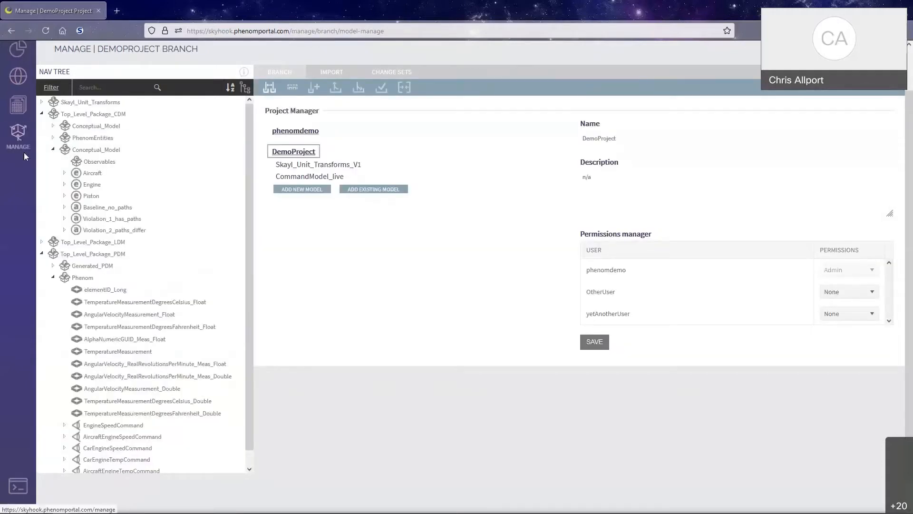
click(403, 90)
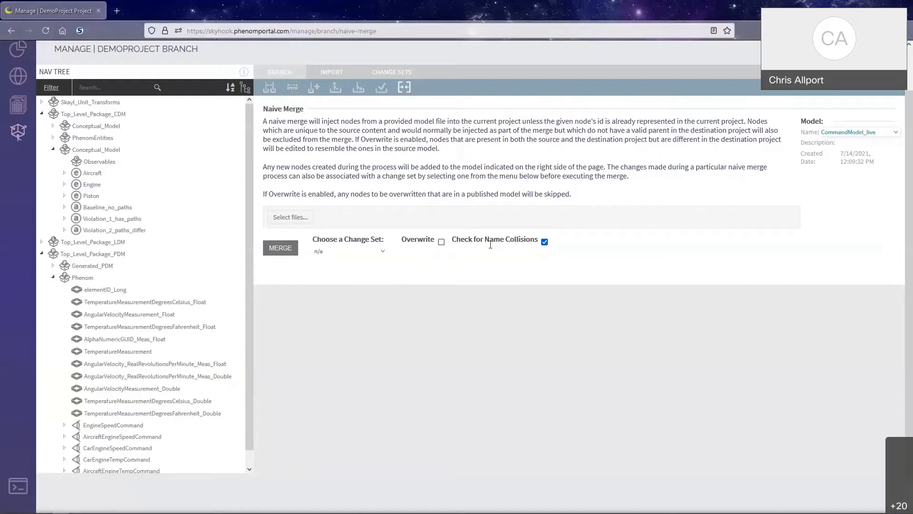
click(545, 242)
click(278, 222)
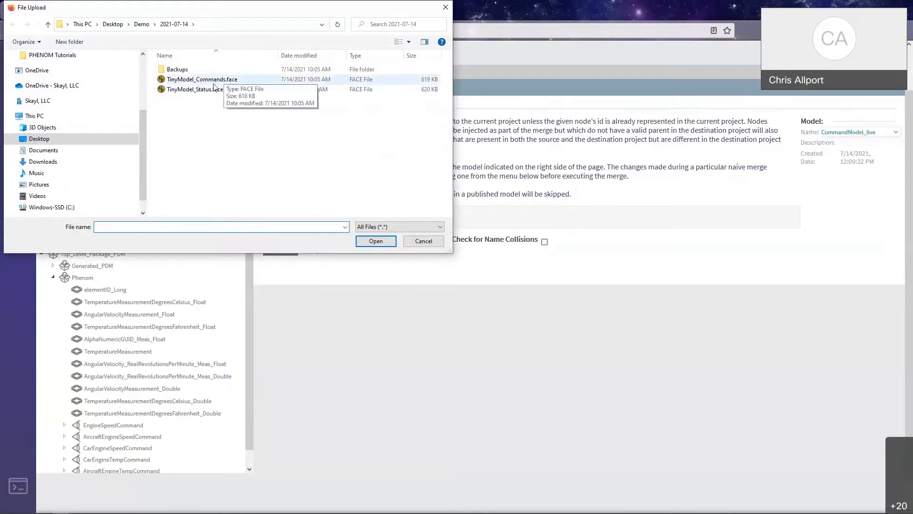
double_click(195, 89)
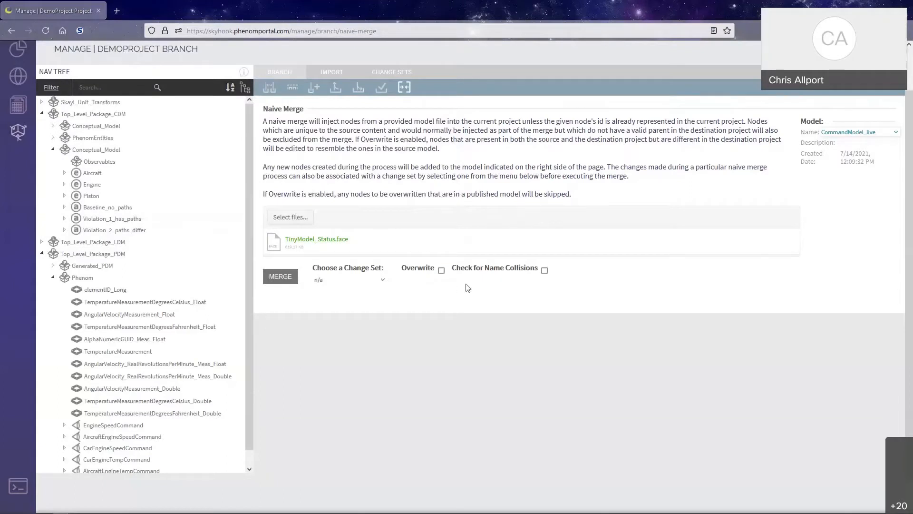
click(280, 280)
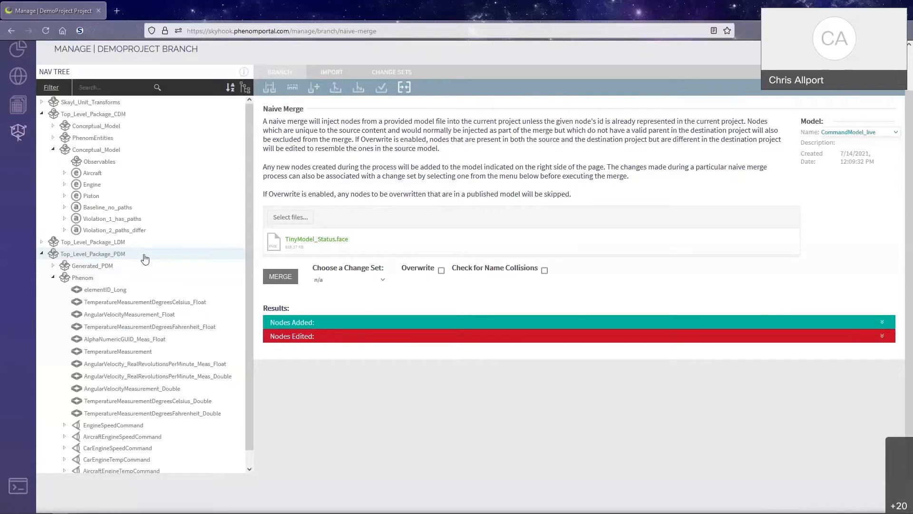
Rerun the health check on the merged DemoProject and expand the Name Collisions details
click(16, 105)
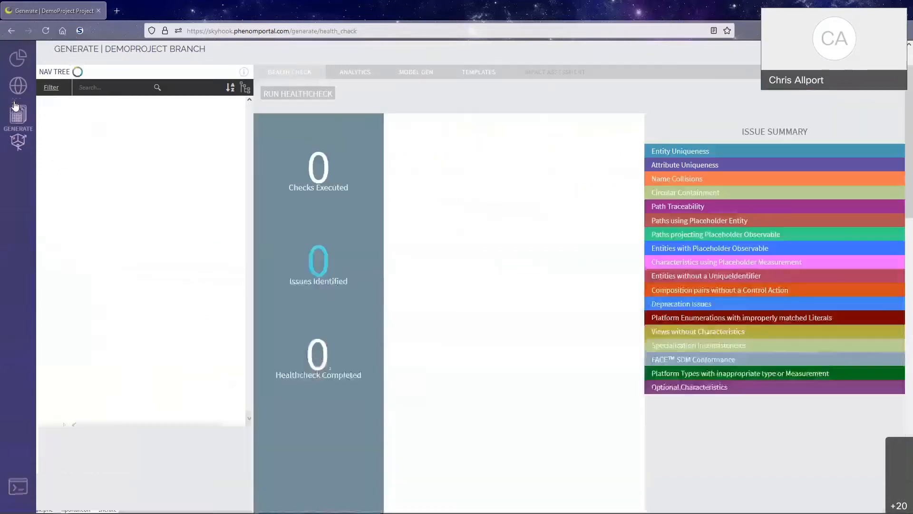
scroll(396, 194, up, 1)
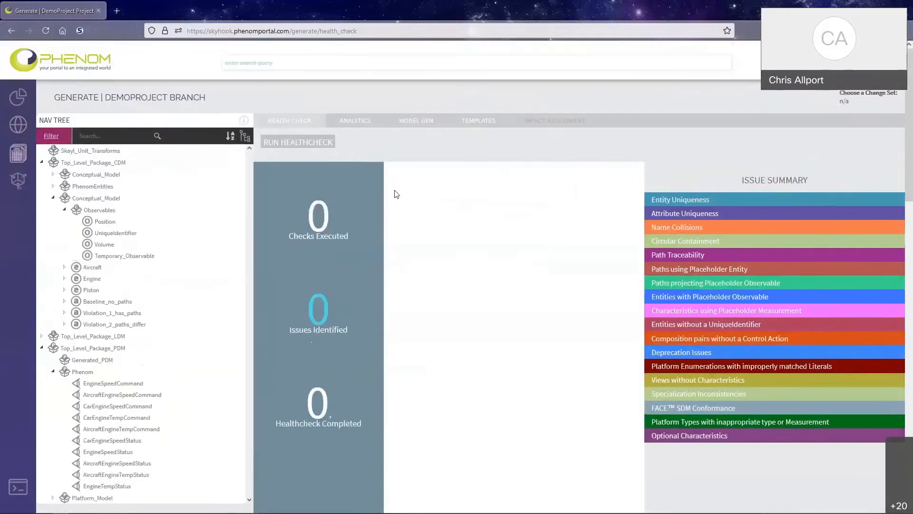
click(314, 143)
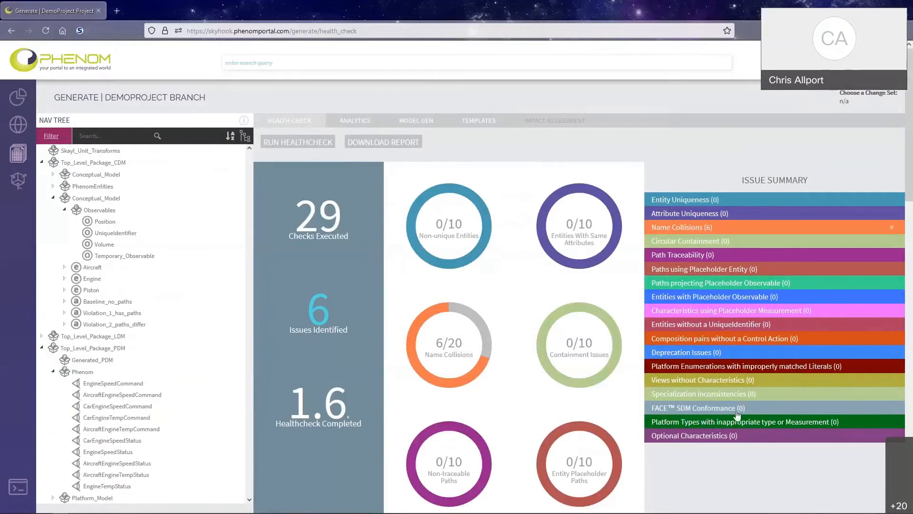
click(892, 228)
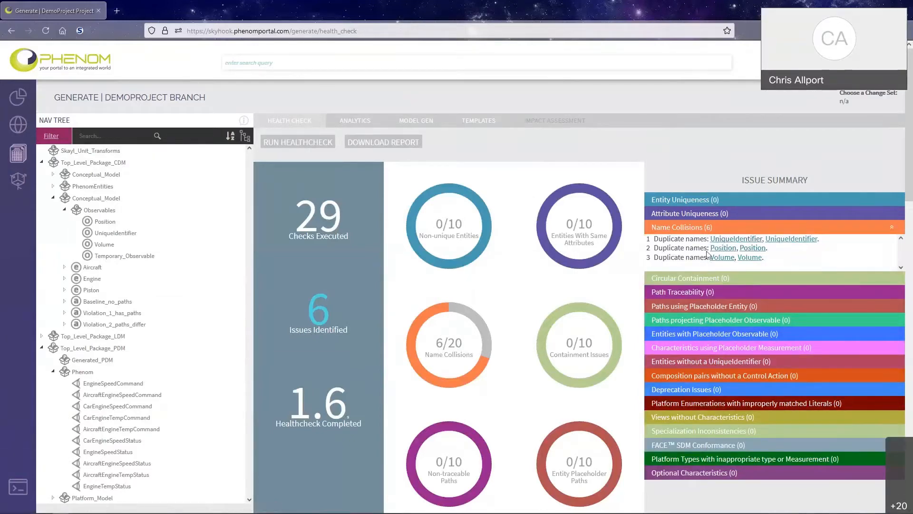
Open the first duplicate UniqueIdentifier observable, review its description, and check whether it can be deleted
click(732, 238)
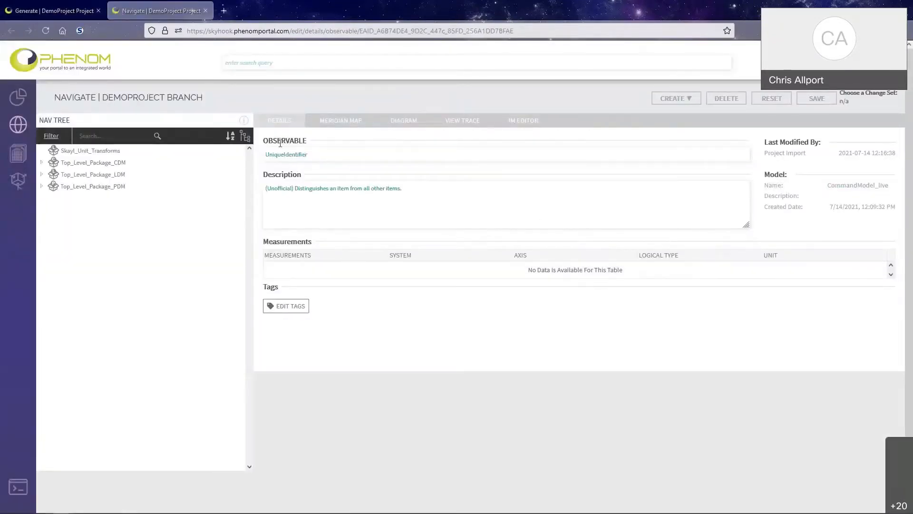
drag(271, 188, 413, 187)
click(413, 187)
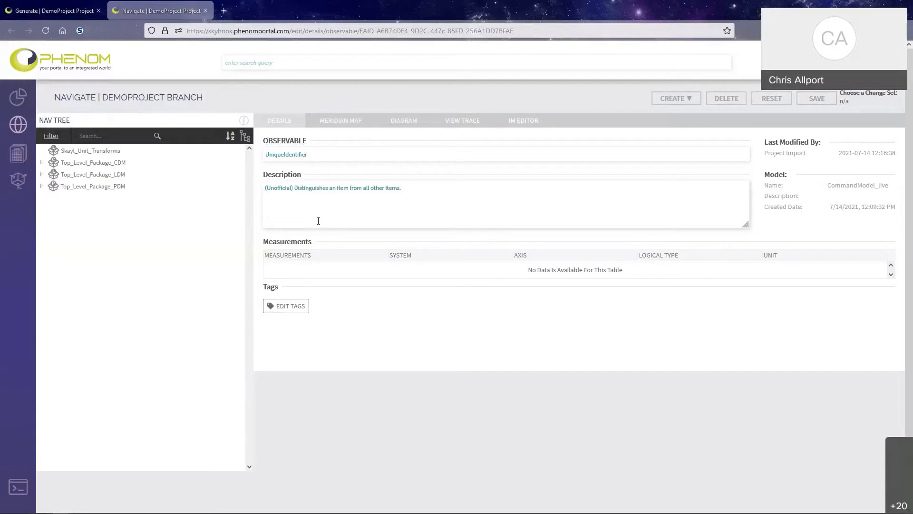
click(727, 98)
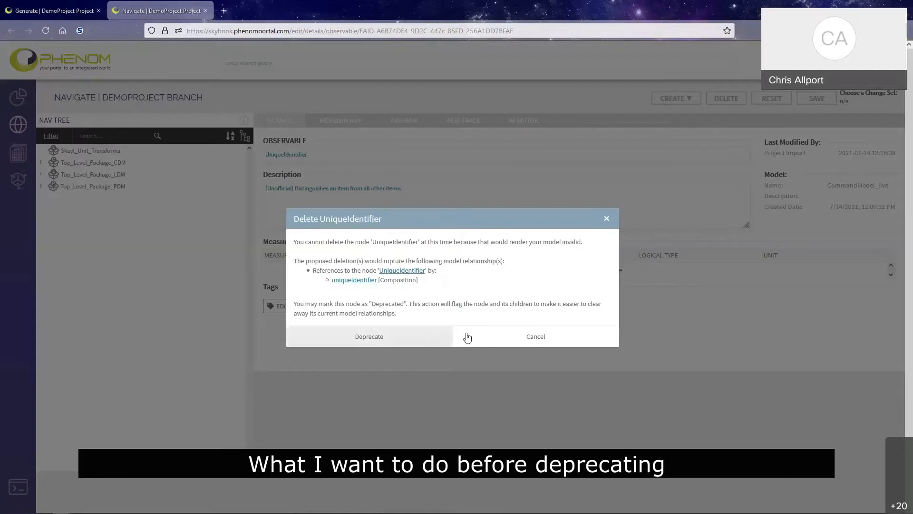
click(509, 336)
Rename the duplicate observable to UniqueIdentifier_old, save it and mark it as deprecated
click(362, 155)
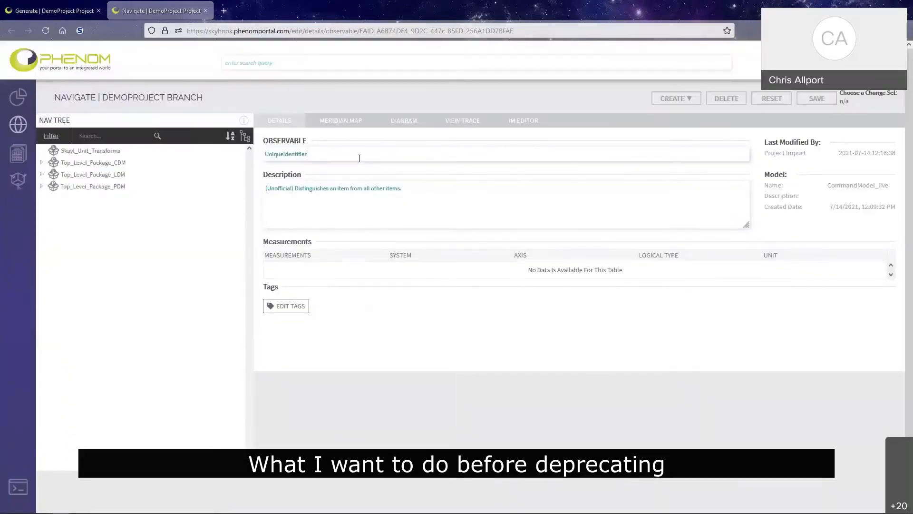
text(_old)
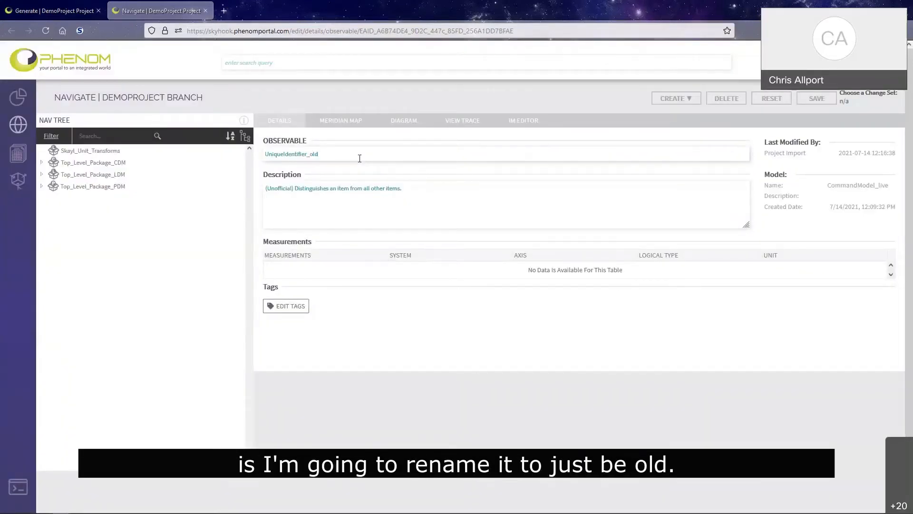
click(811, 100)
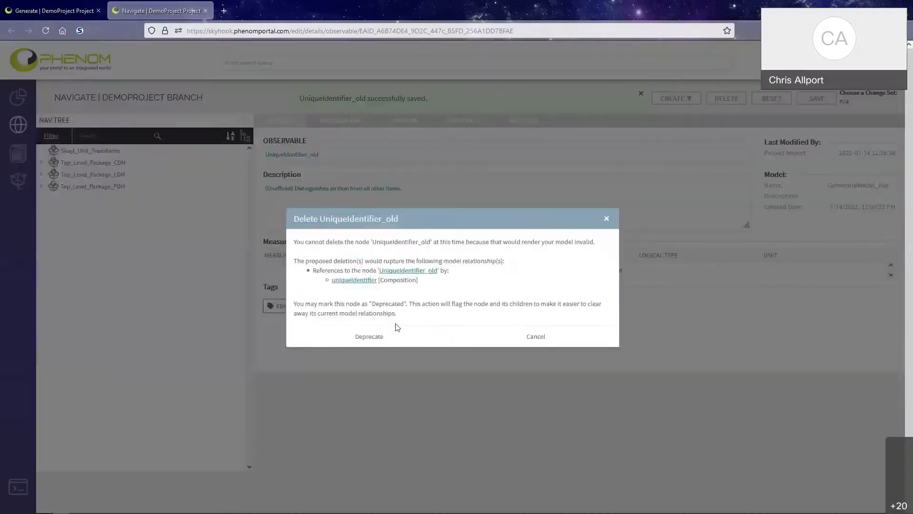
click(368, 339)
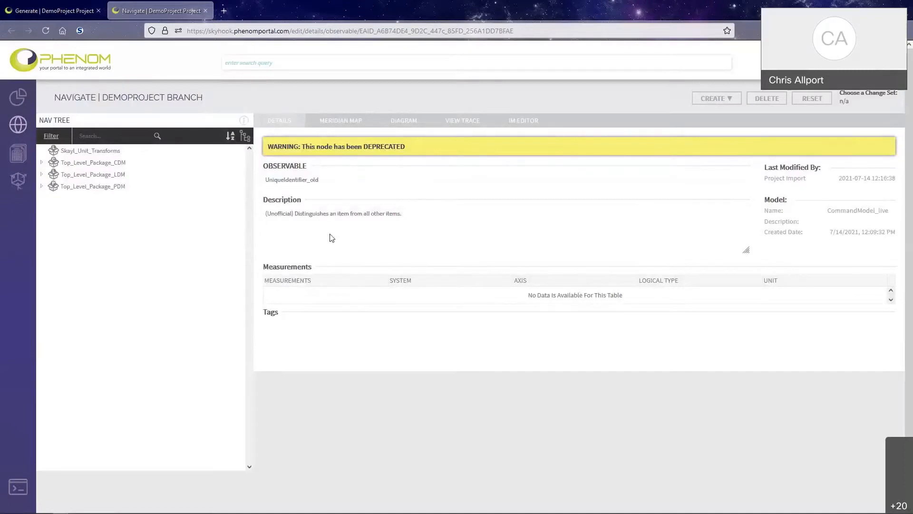
click(204, 11)
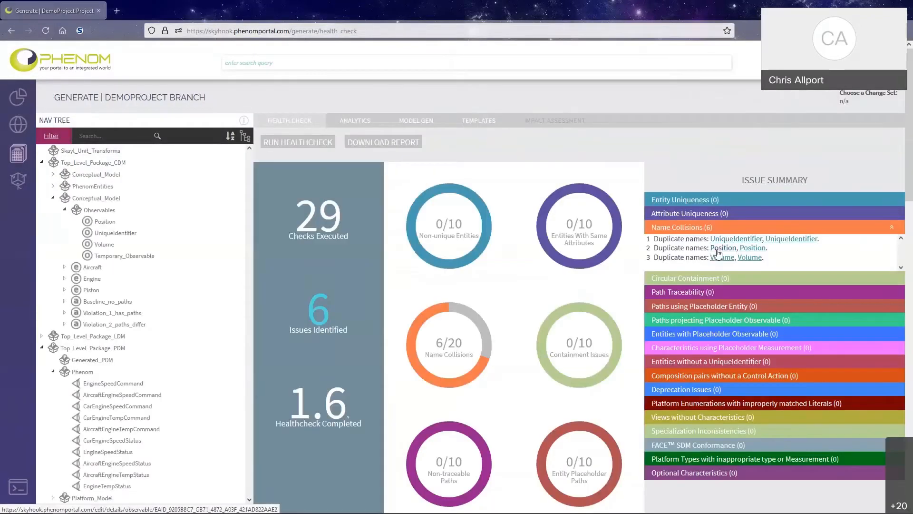
Delete the first duplicate Position observable listed under Name Collisions from the model
click(717, 250)
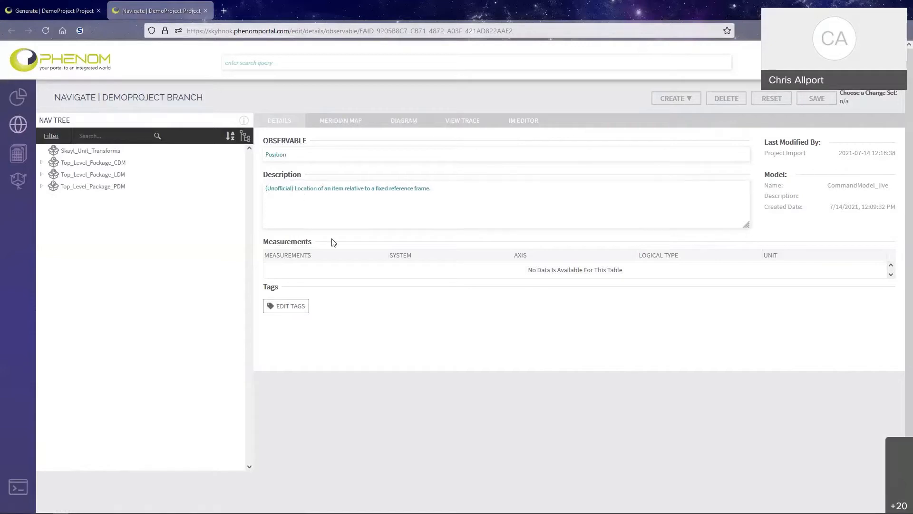
click(729, 97)
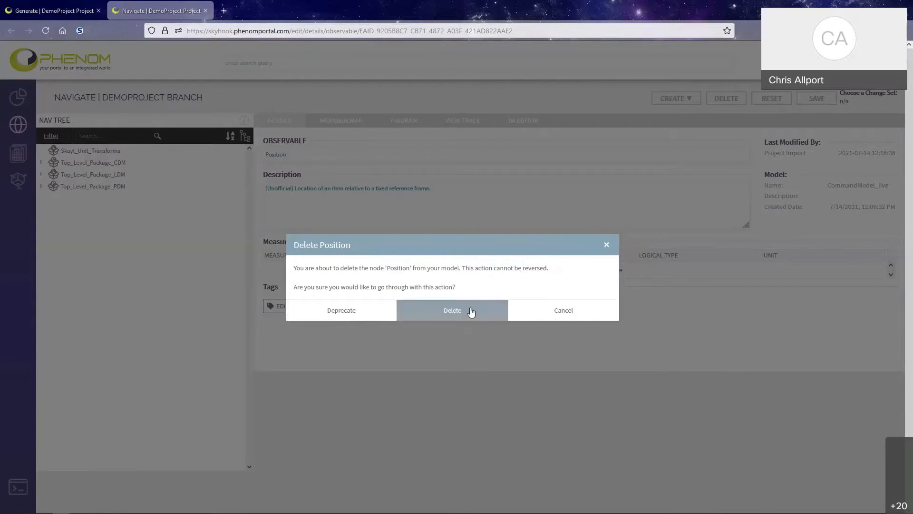
click(471, 312)
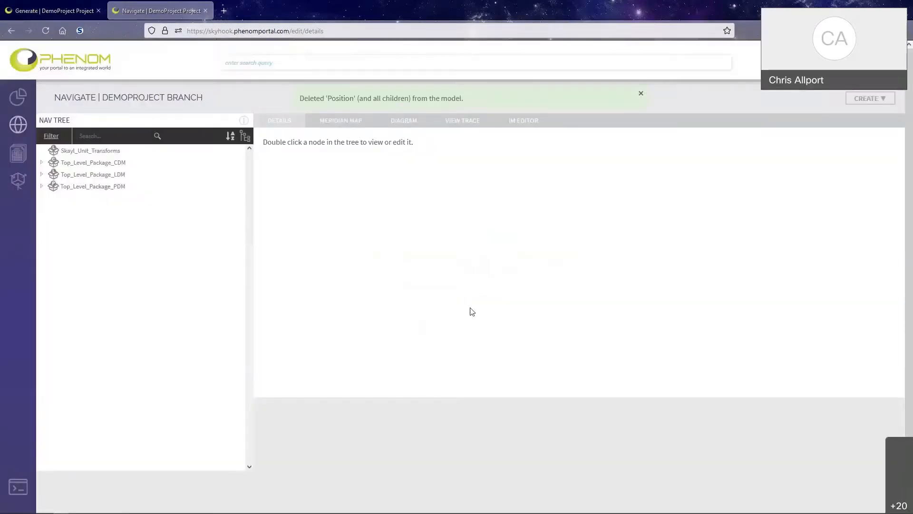
click(207, 13)
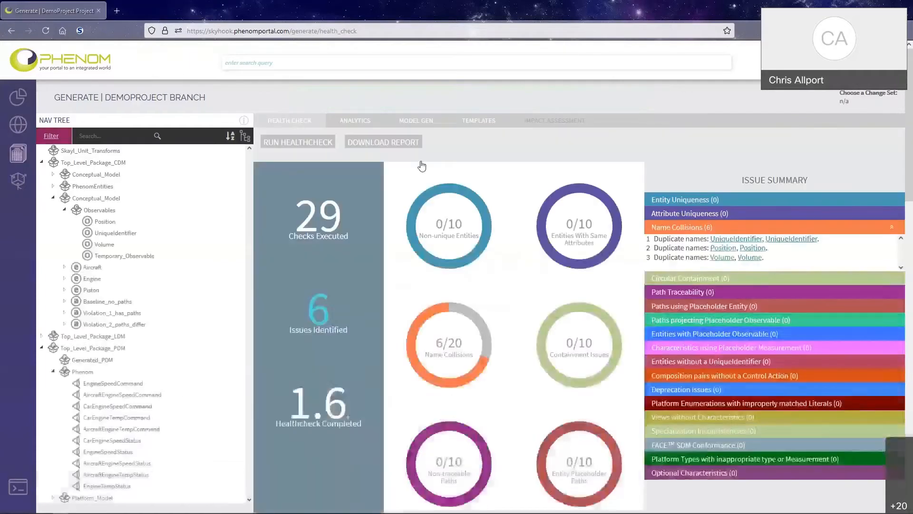
Rename the first duplicate Volume observable to Volume_old, save it and mark it as deprecated
click(722, 259)
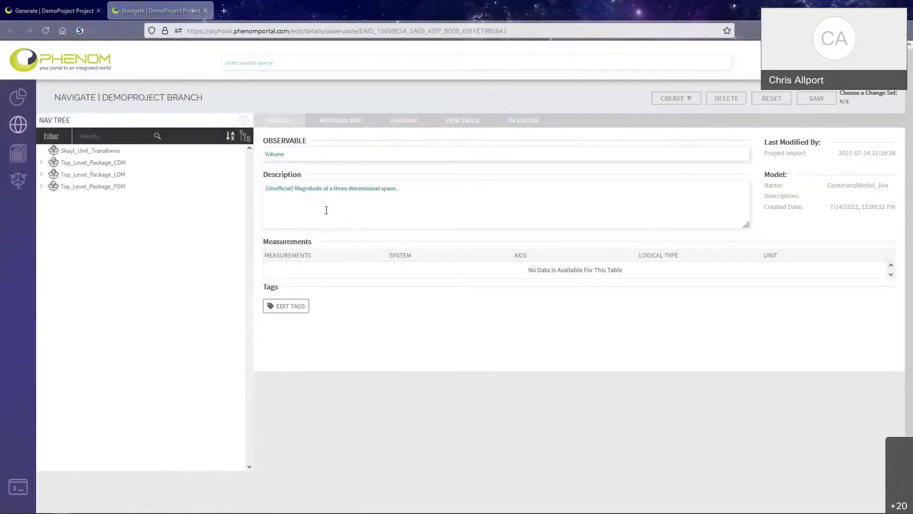
click(724, 99)
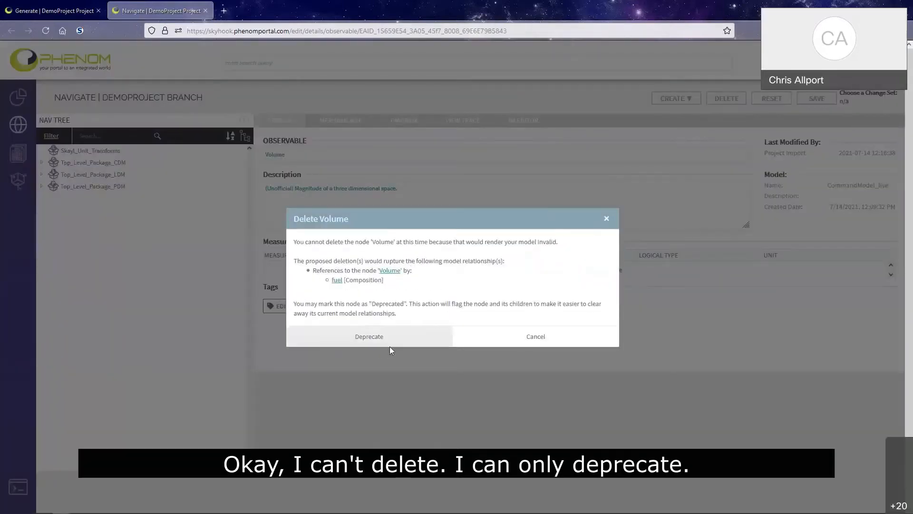
click(552, 340)
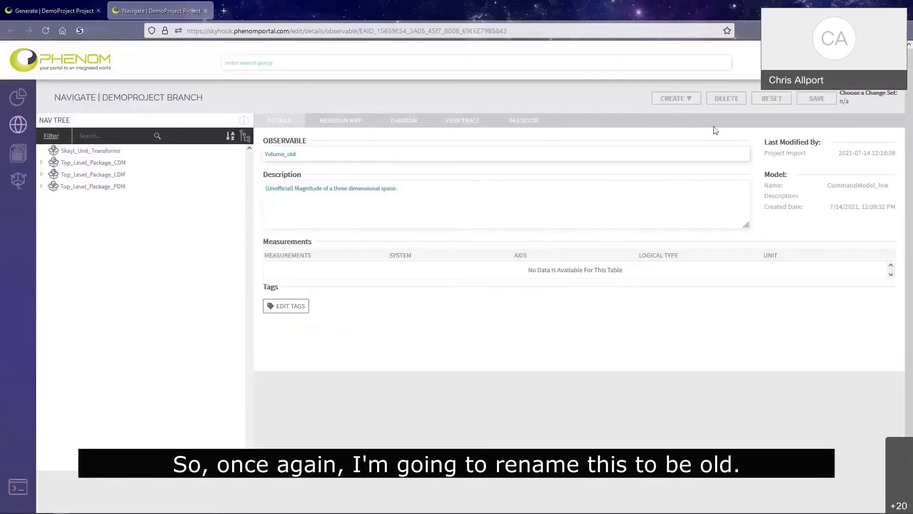
click(815, 99)
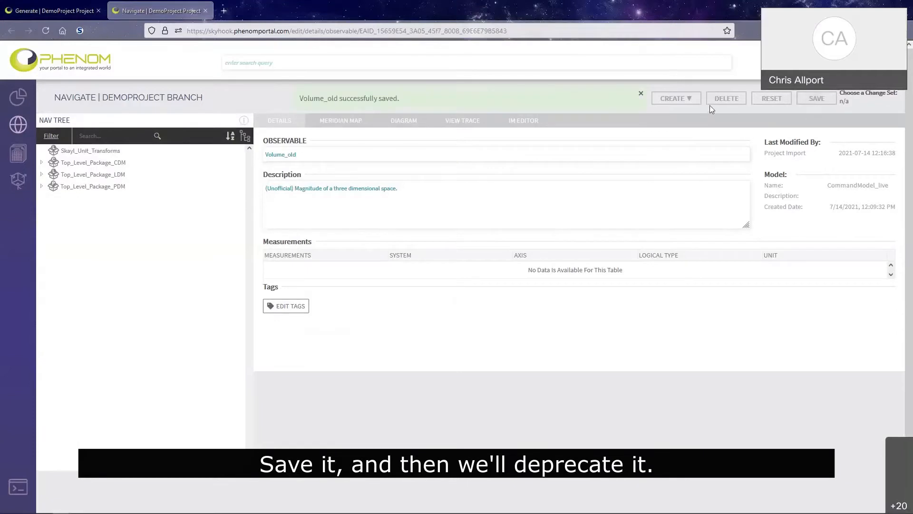
click(710, 103)
click(382, 341)
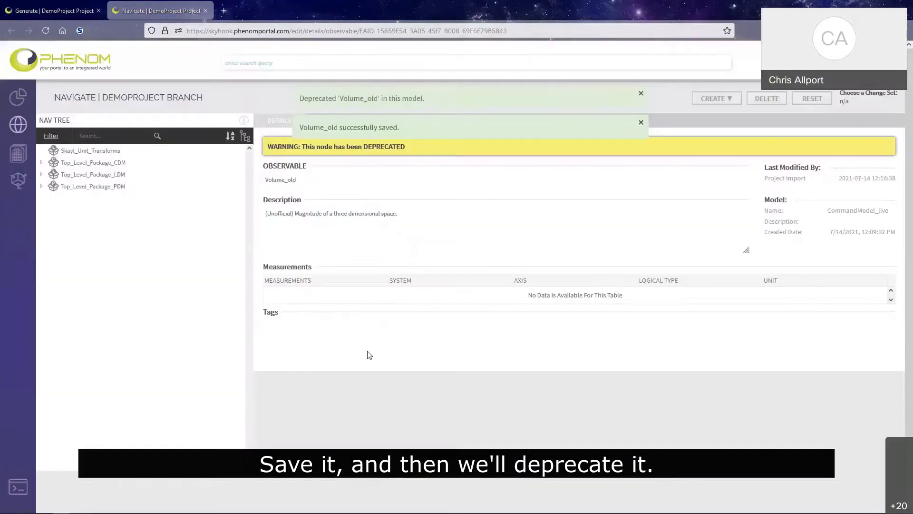
click(205, 10)
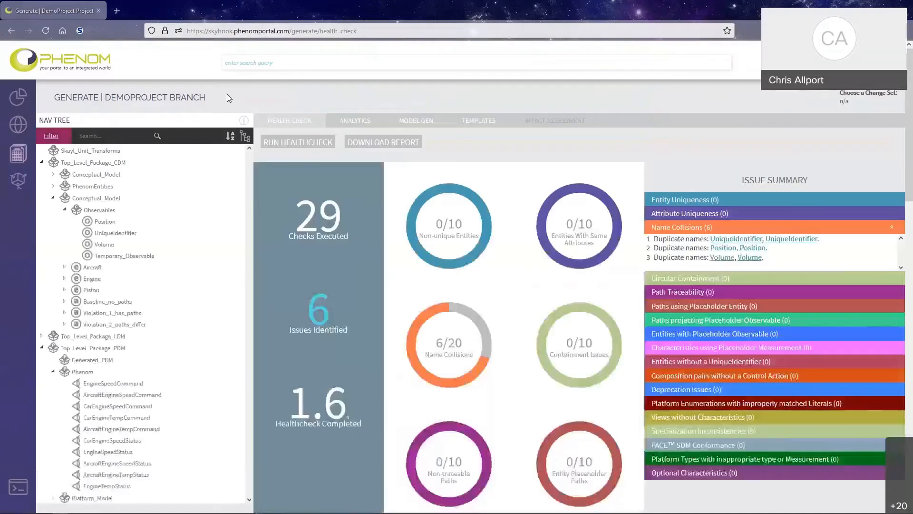
Rerun the health check and expand the Deprecation Issues details
click(297, 144)
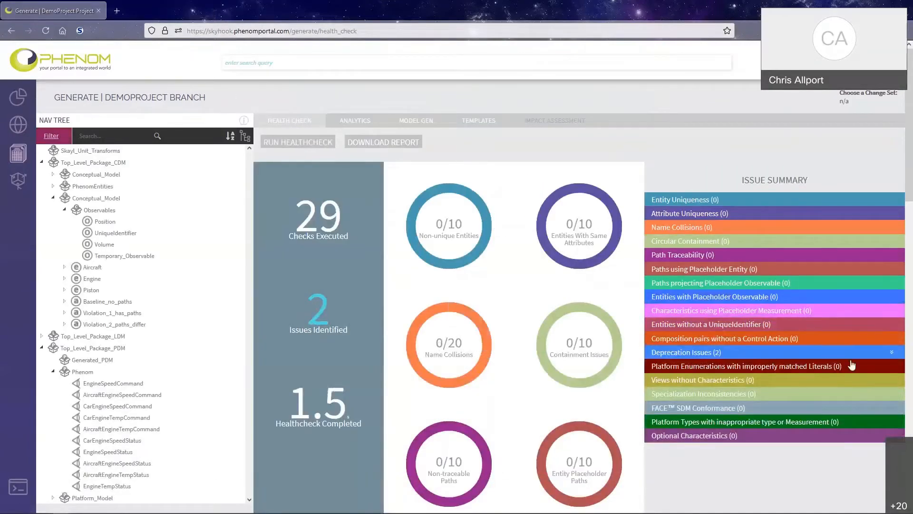
click(892, 354)
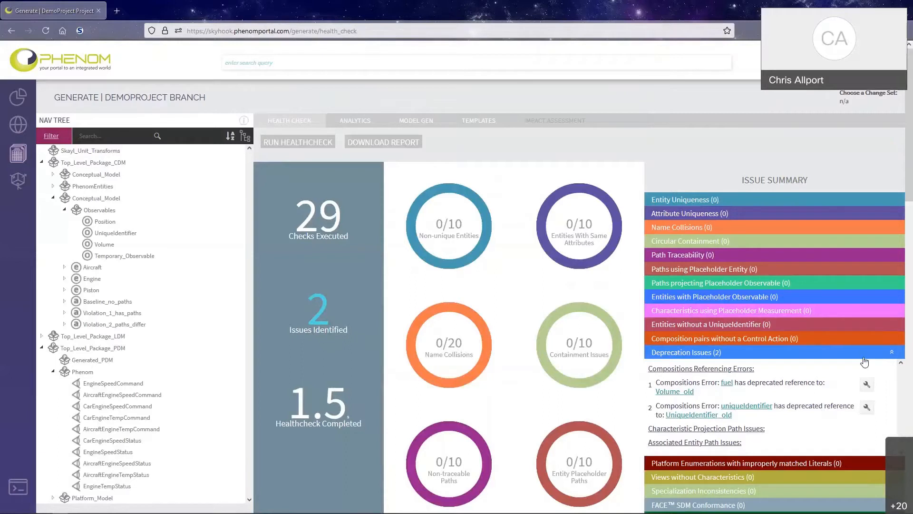
Reassign the Engine entity's fuel composition from Volume_old to the Volume observable and save the change
click(867, 385)
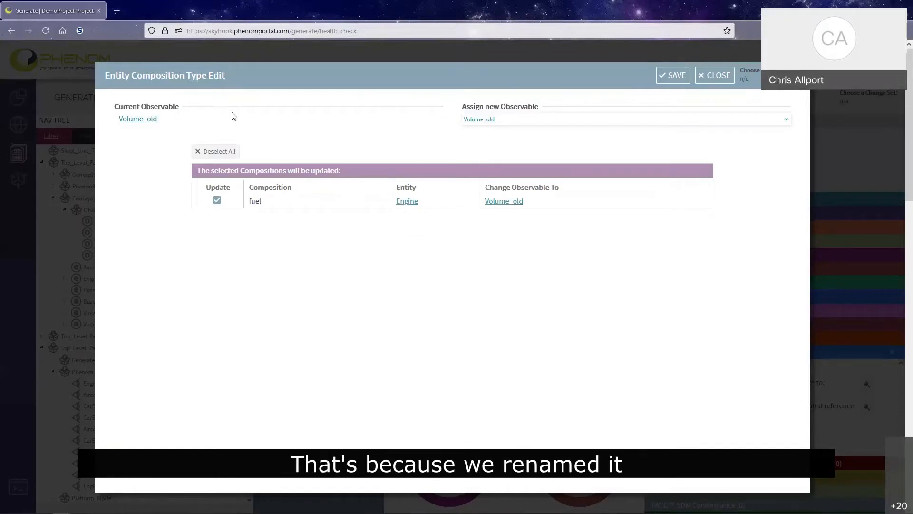
click(512, 125)
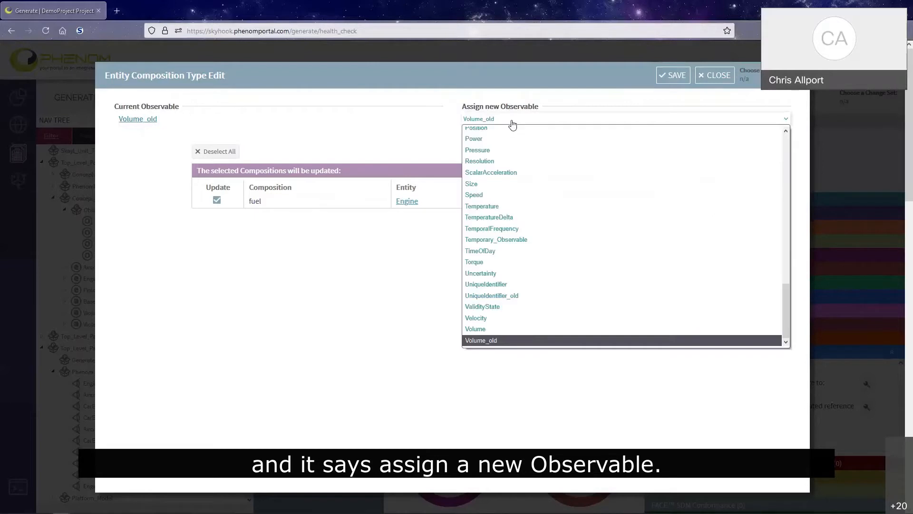
click(498, 330)
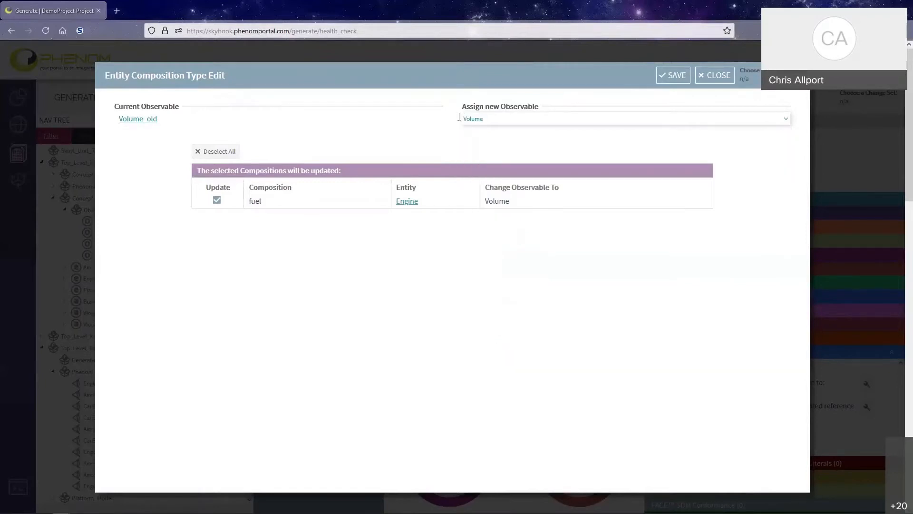
click(676, 74)
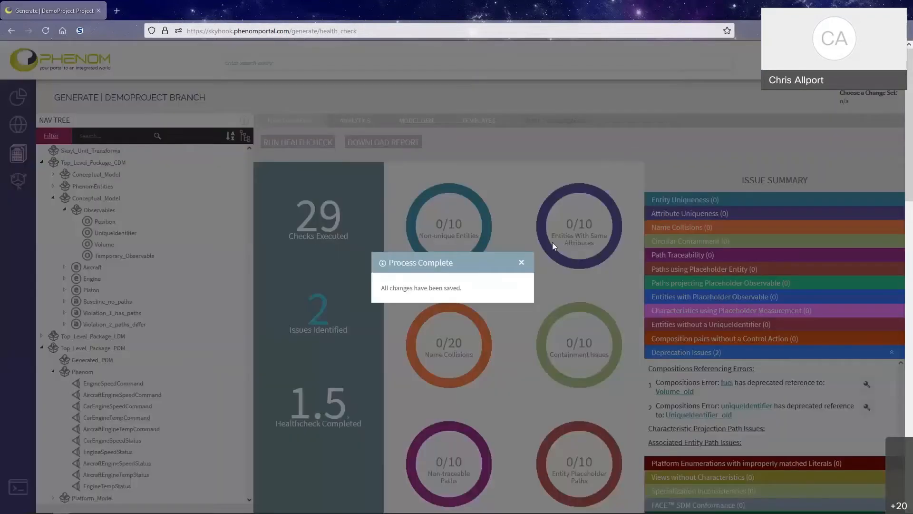
click(522, 263)
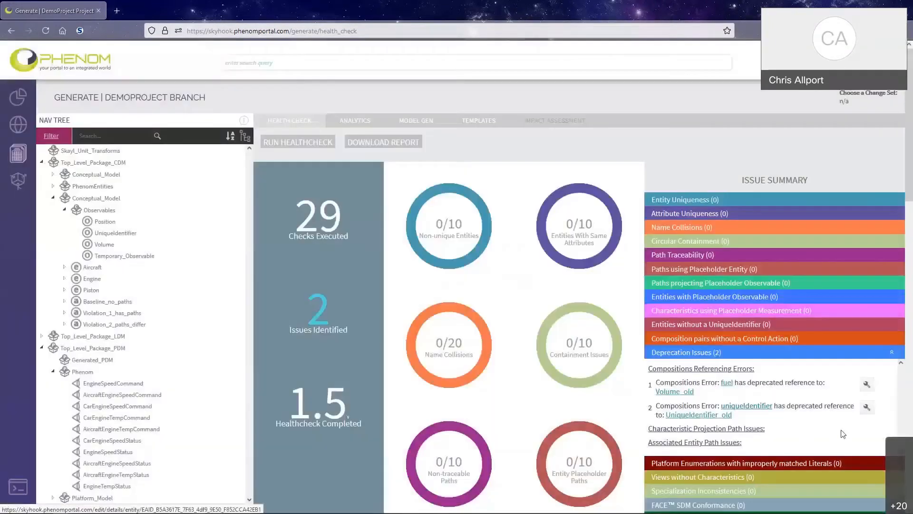
Reassign the Piston entity's uniqueIdentifier composition from UniqueIdentifier_old to the UniqueIdentifier observable and save the change
click(867, 410)
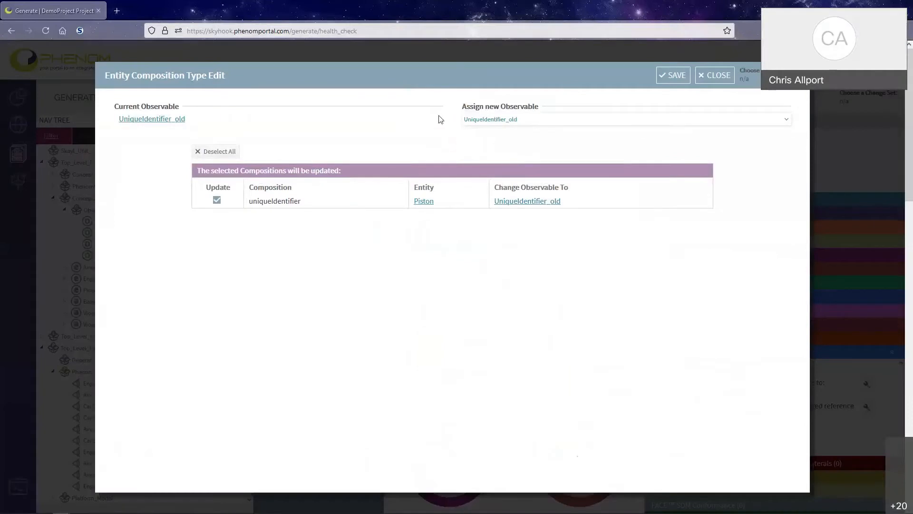
click(532, 119)
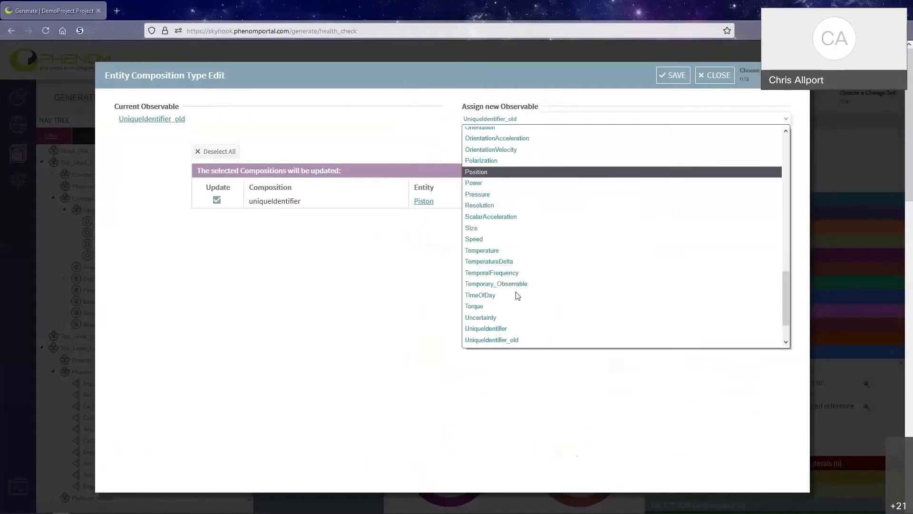
click(509, 329)
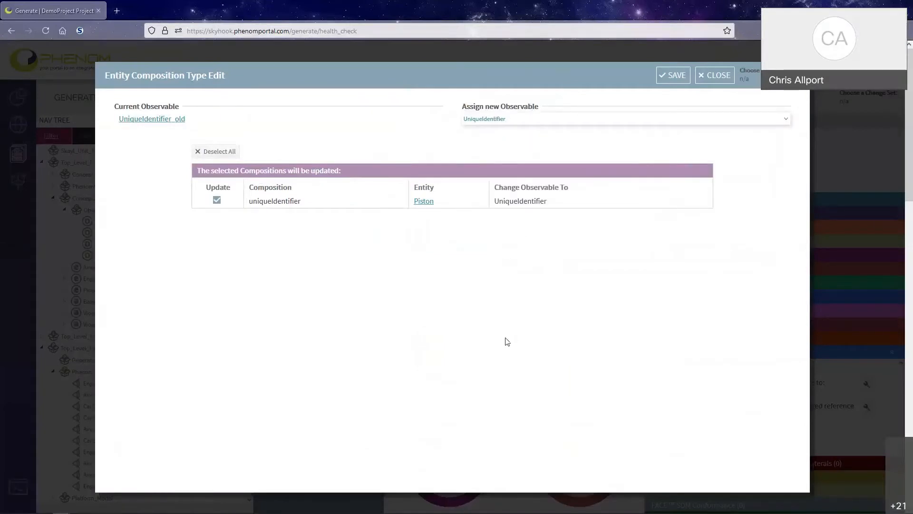
click(675, 76)
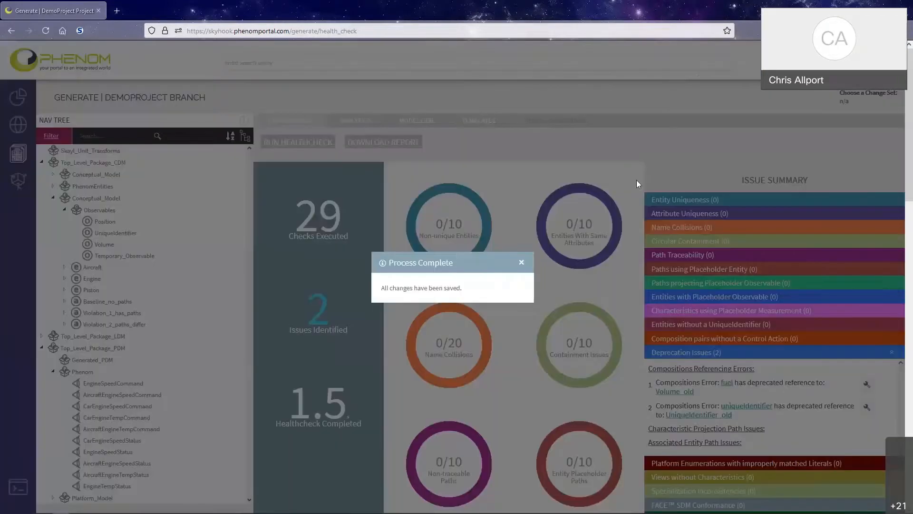
click(521, 262)
Rerun the health check and delete the uniqueIdentifier attribute from the Piston entity listed under Attribute Uniqueness
click(290, 142)
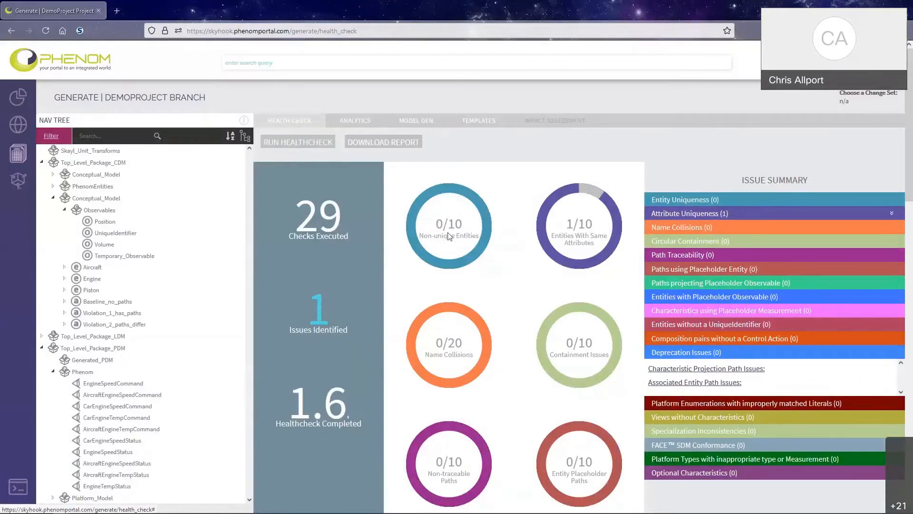
click(889, 215)
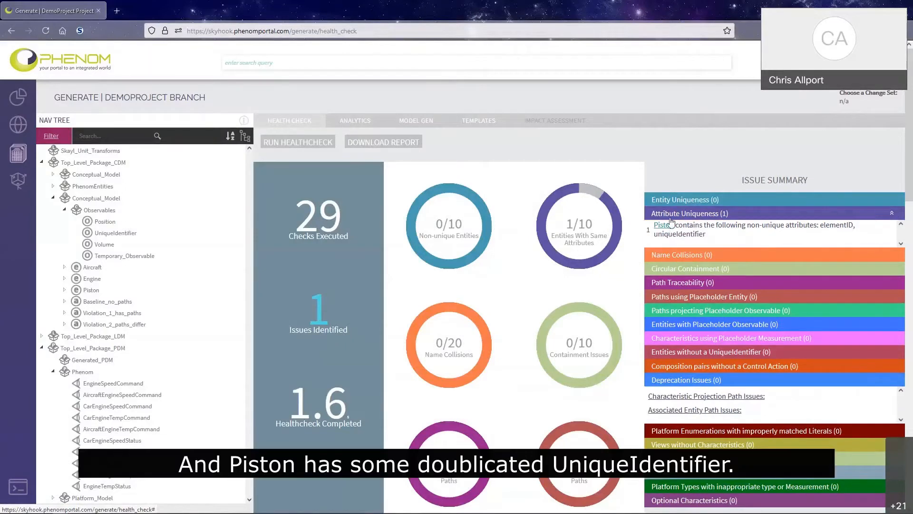
click(665, 226)
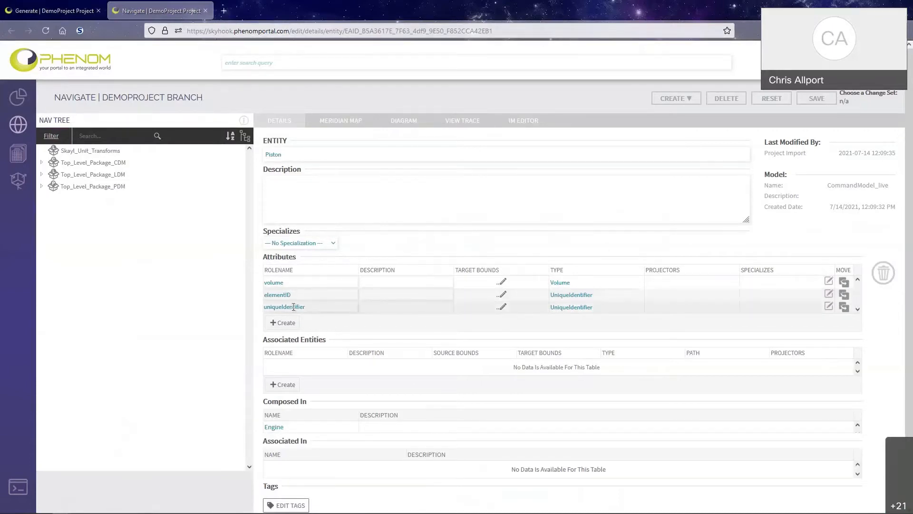
drag(294, 307, 883, 273)
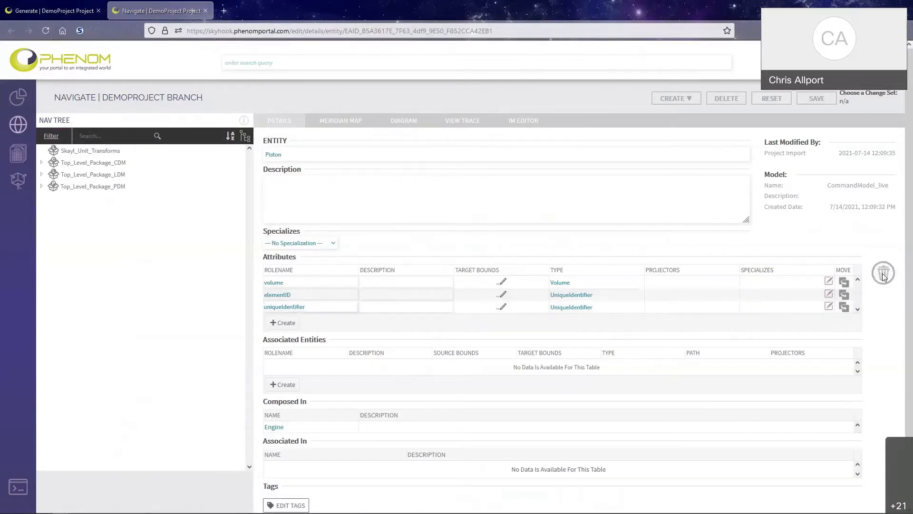
click(503, 389)
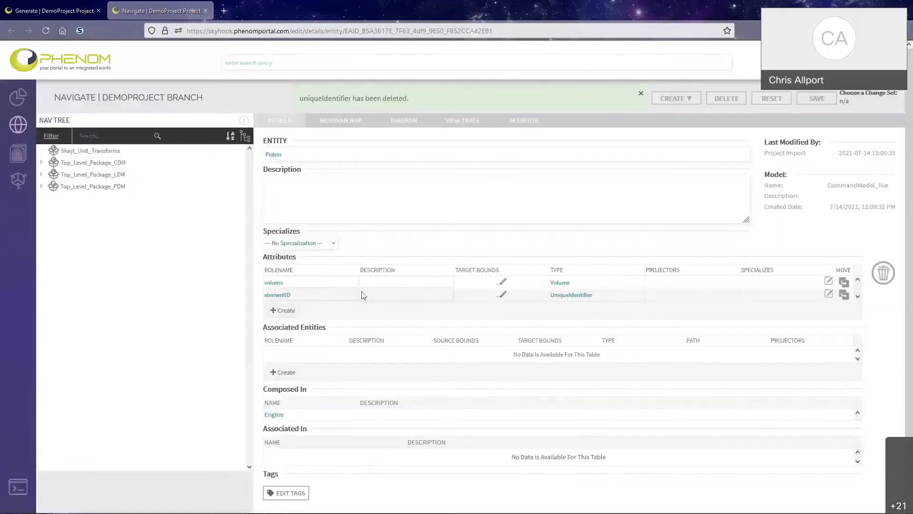
click(205, 10)
Rerun the health check and examine the FACE SDM Conformance details for SDM 2.1.35
click(325, 144)
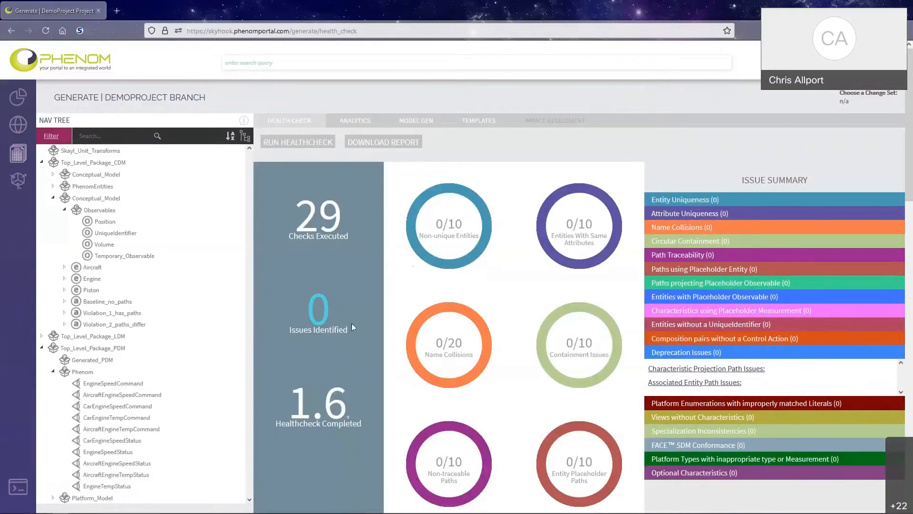
double_click(728, 445)
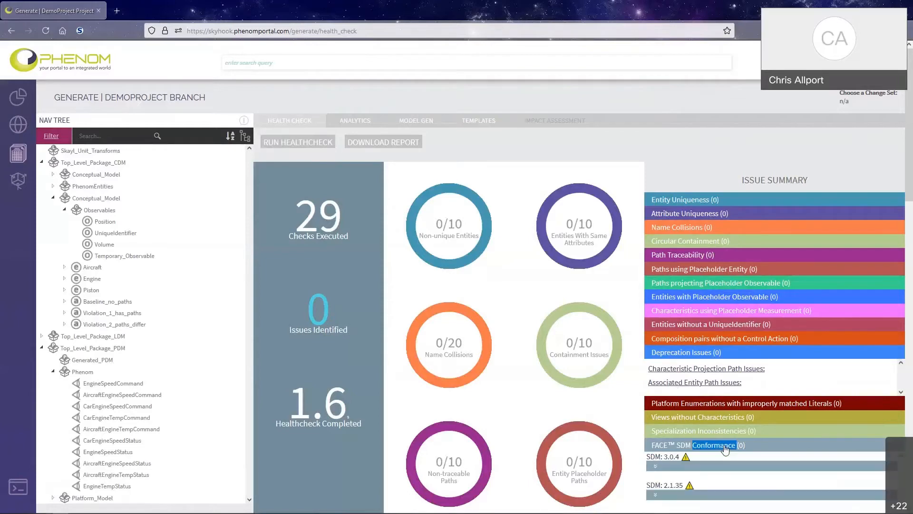
scroll(725, 449, down, 1)
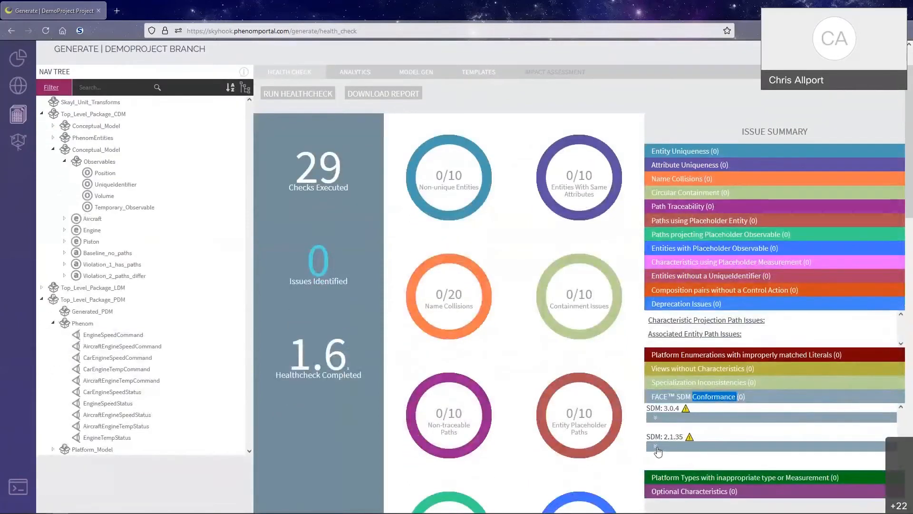
click(656, 449)
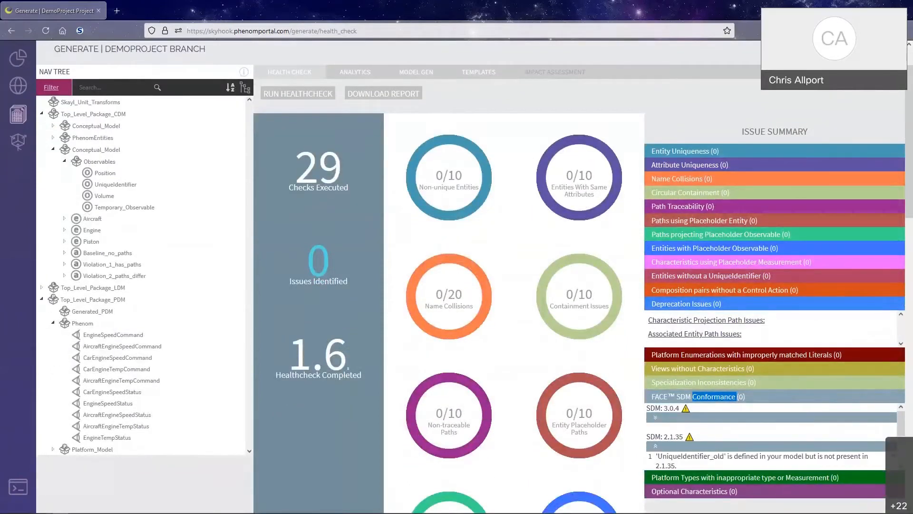
scroll(903, 429, down, 2)
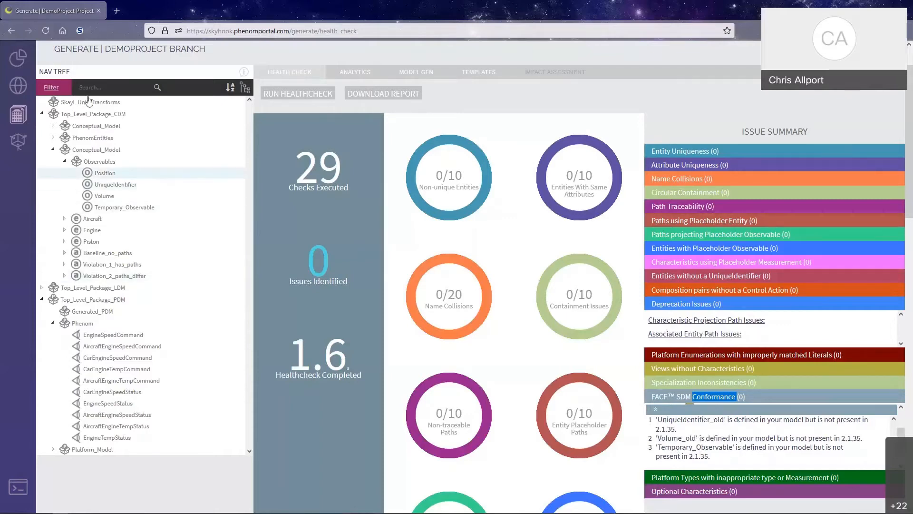
Delete the Observables package and all its child observables from the second Conceptual_Model package
click(20, 84)
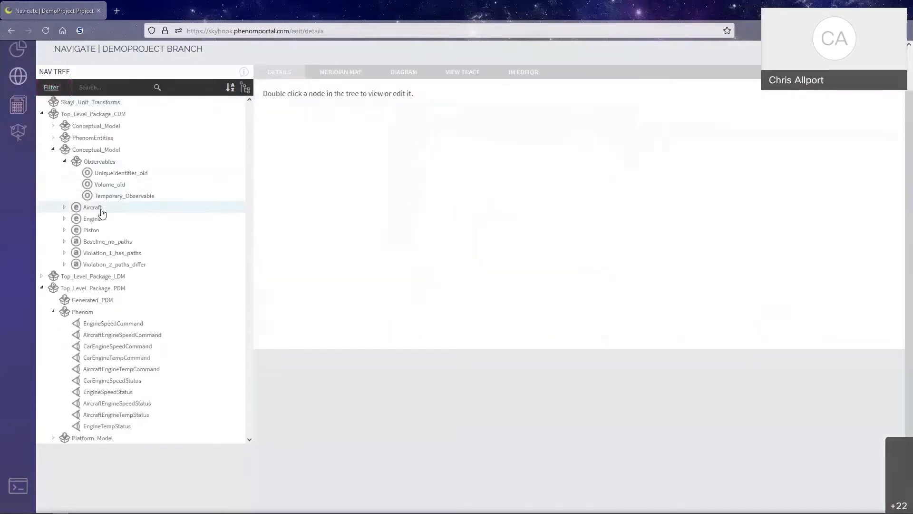
scroll(98, 210, up, 2)
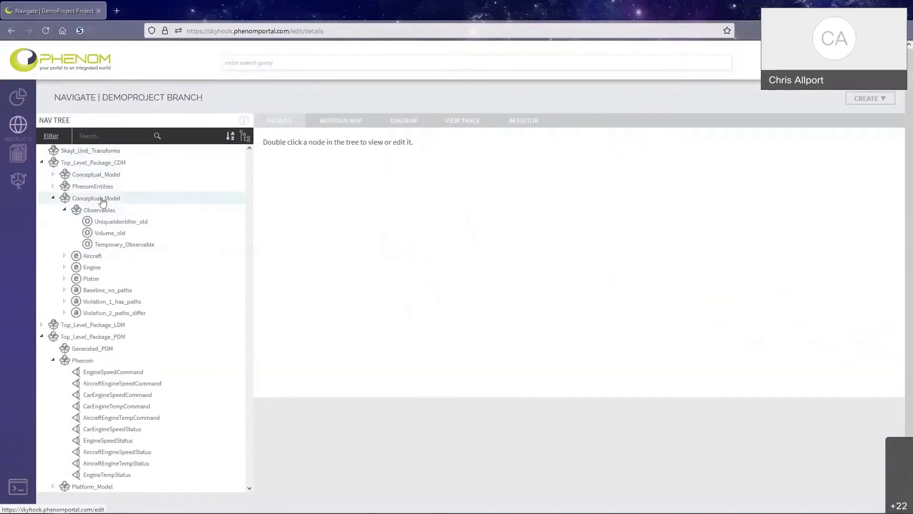
double_click(100, 211)
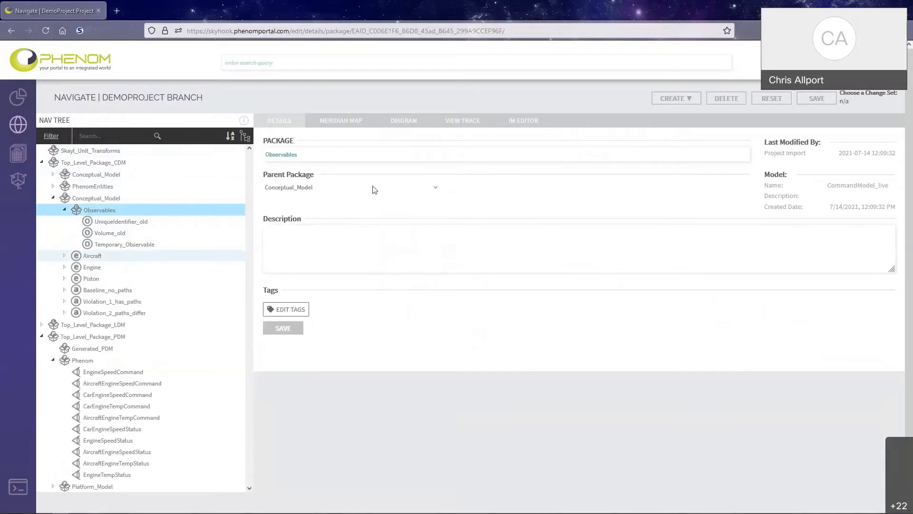
click(720, 97)
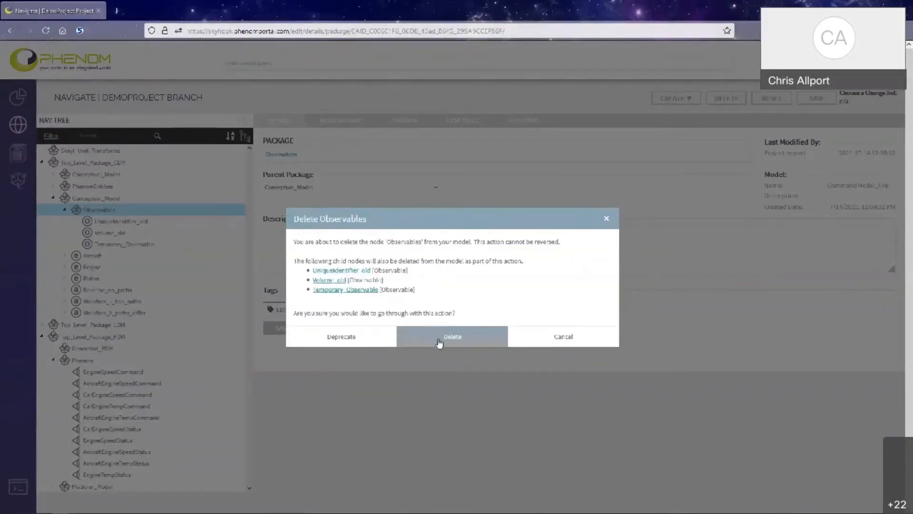
click(438, 341)
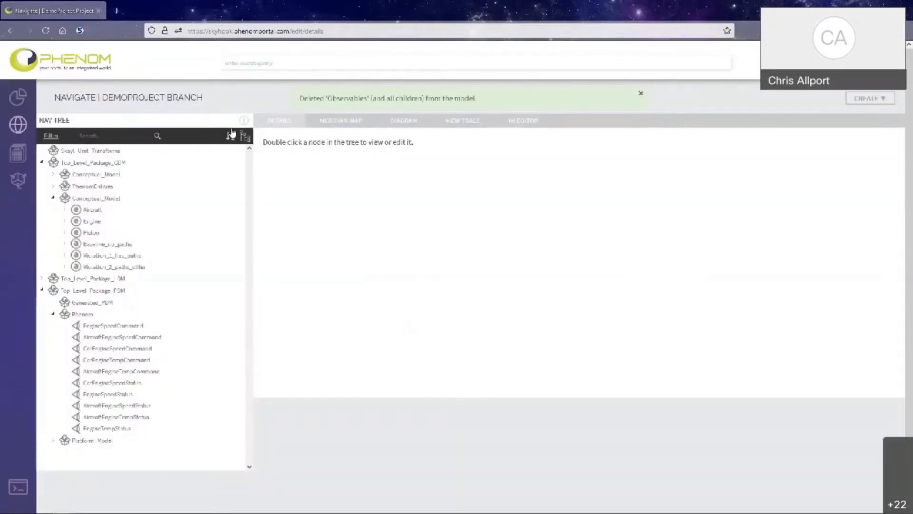
Run the health check on the cleaned-up model and review the FACE SDM Conformance results per SDM version
click(18, 153)
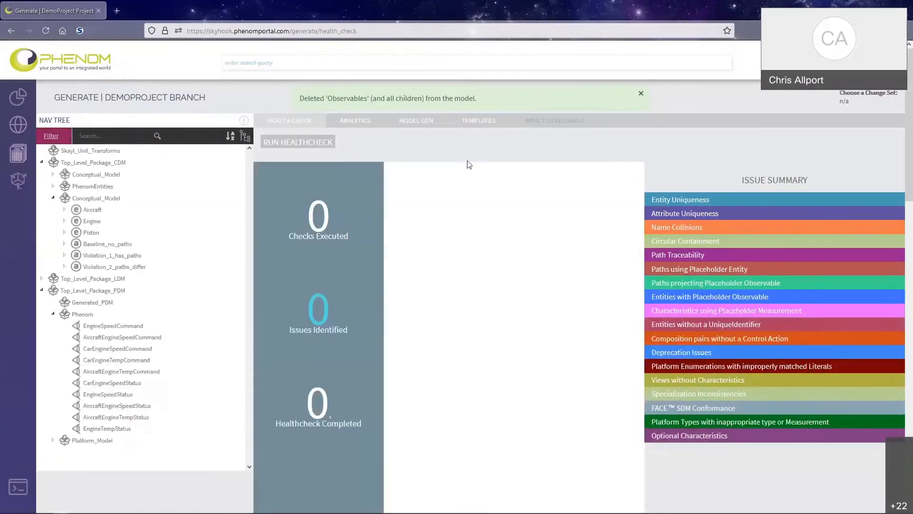
click(310, 142)
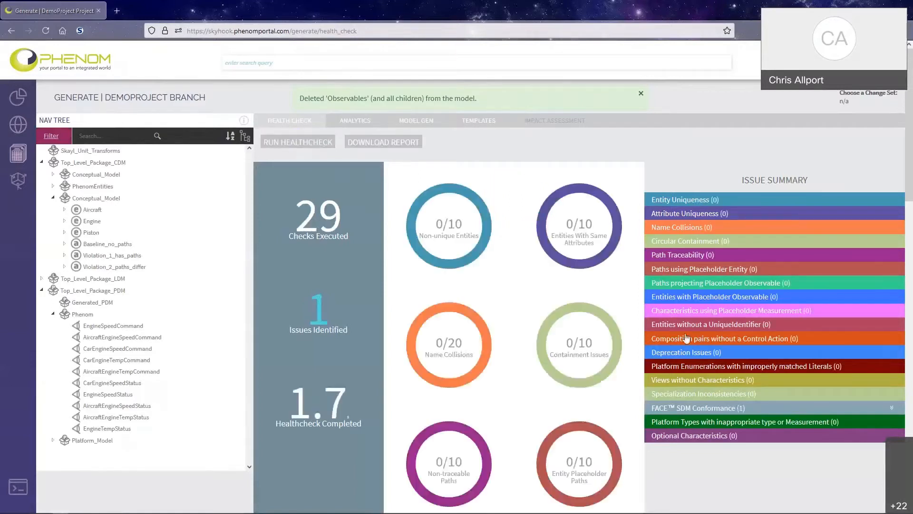
click(891, 409)
click(807, 427)
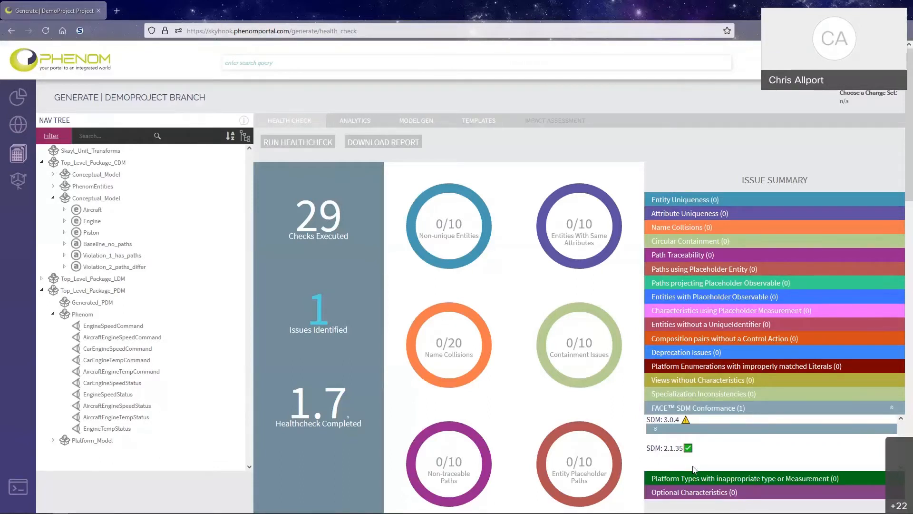
Open the EngineSpeedCommand view and examine the semantic matches and match strengths of its speed attribute
click(24, 129)
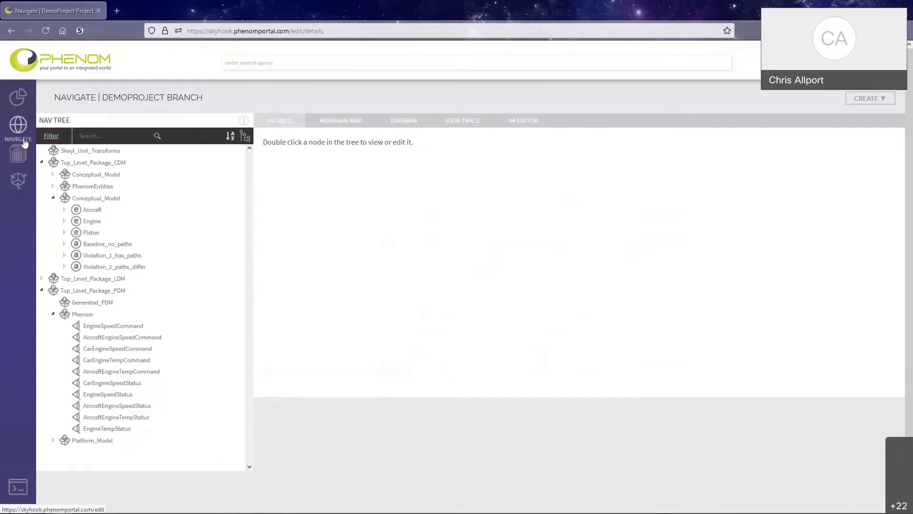
double_click(117, 328)
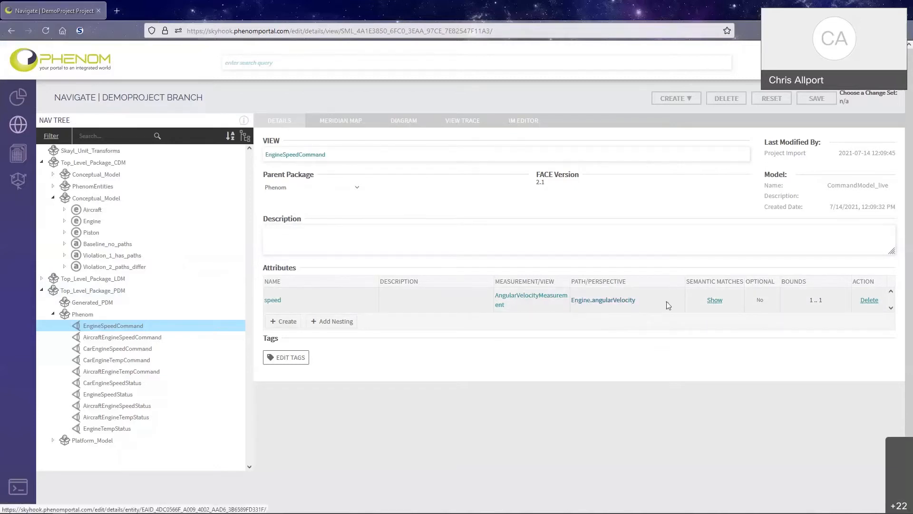
click(715, 300)
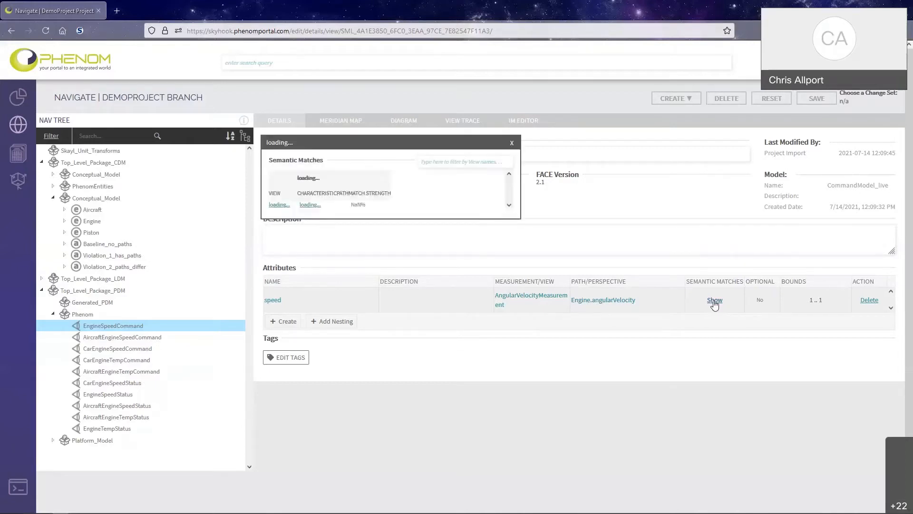
drag(420, 143, 551, 118)
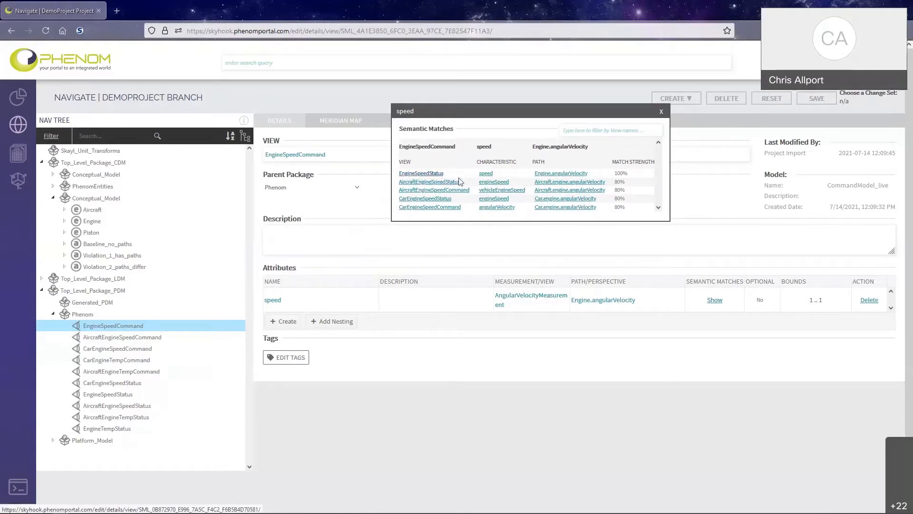
drag(615, 174, 628, 179)
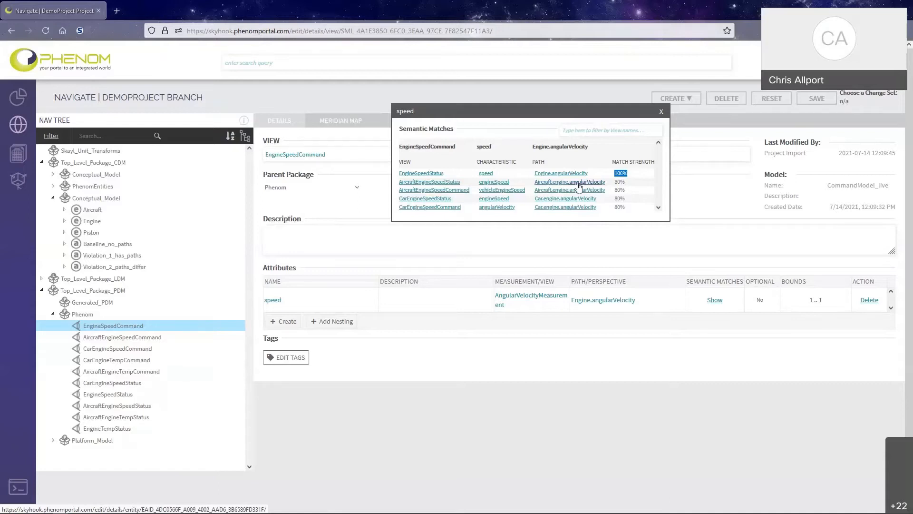
click(660, 112)
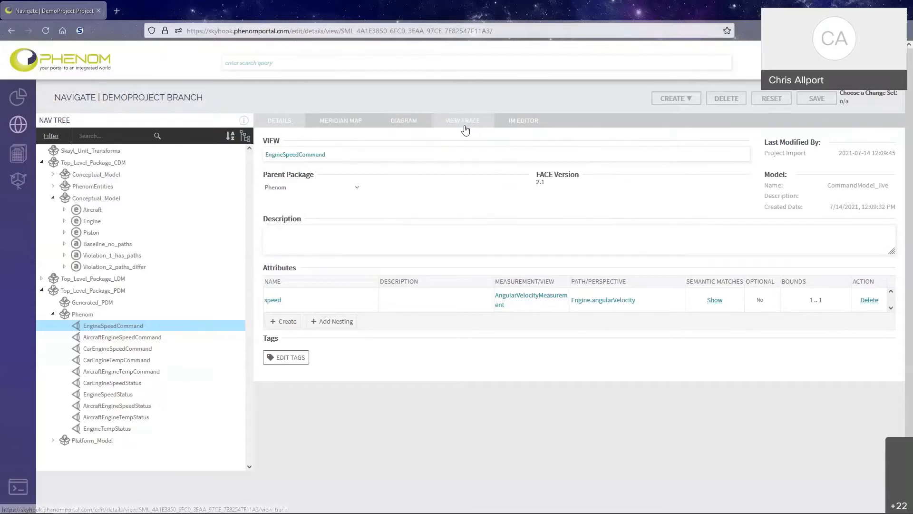
Open the semantic match trace and place the EngineSpeedCommand view in the red column
click(464, 125)
scroll(521, 216, down, 1)
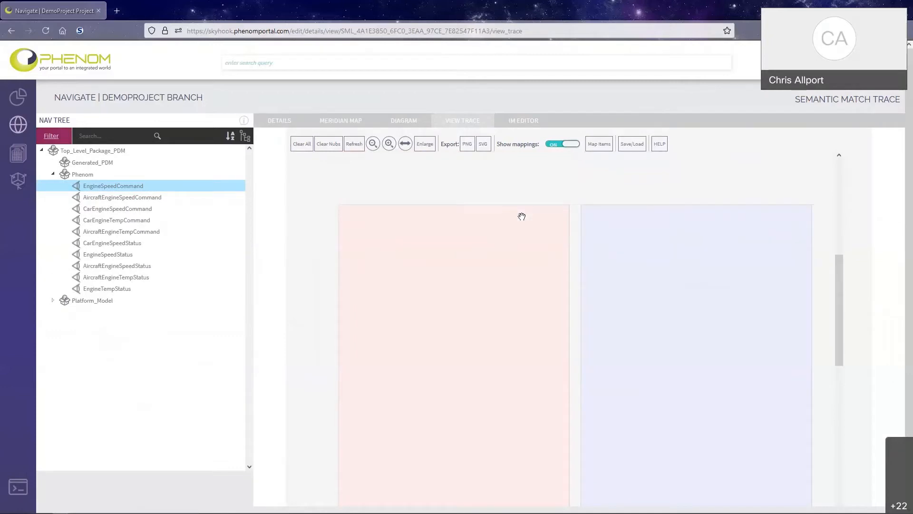
mouse_move(100, 185)
mouse_down()
mouse_move(404, 233)
mouse_move(465, 227)
mouse_up()
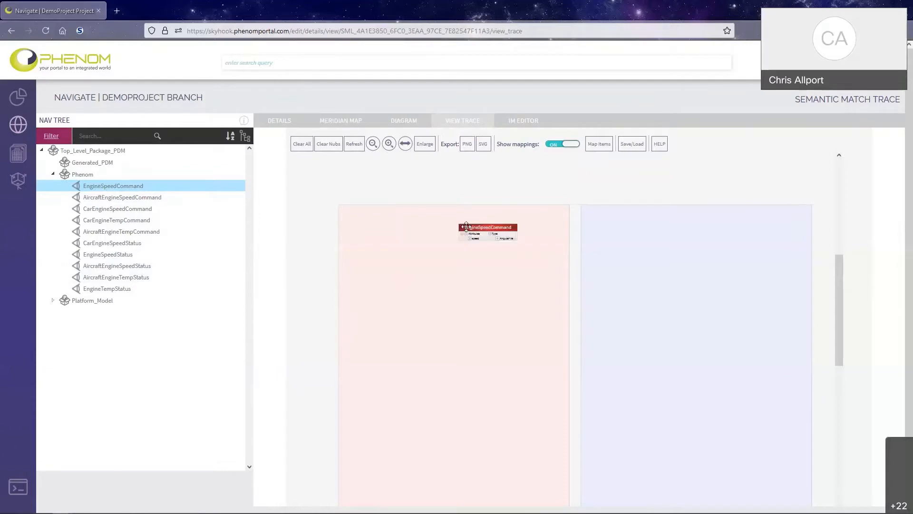
Reposition the EngineSpeedCommand view near the upper middle of the red column in the semantic match trace
click(389, 144)
click(389, 144)
mouse_move(474, 200)
mouse_down()
mouse_move(518, 302)
mouse_move(480, 317)
mouse_move(475, 300)
mouse_up()
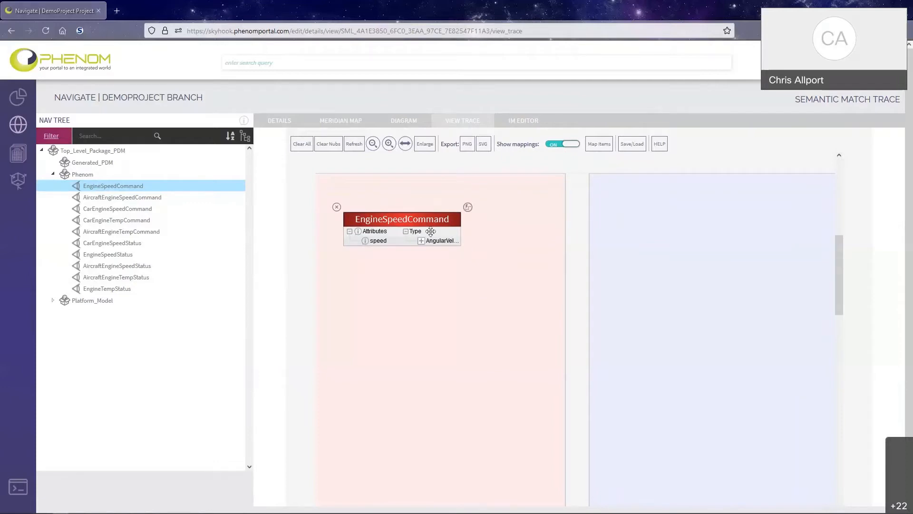
mouse_move(434, 225)
mouse_down()
mouse_move(473, 222)
mouse_move(482, 213)
mouse_up()
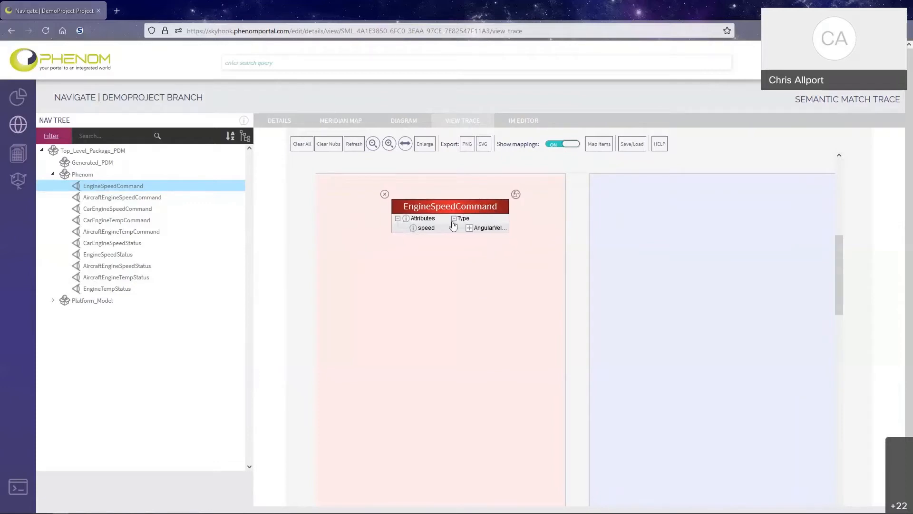
Trace EngineSpeedCommand's speed attribute to its EngineSpeedStatus match in the blue column and roughly align the two views
click(469, 229)
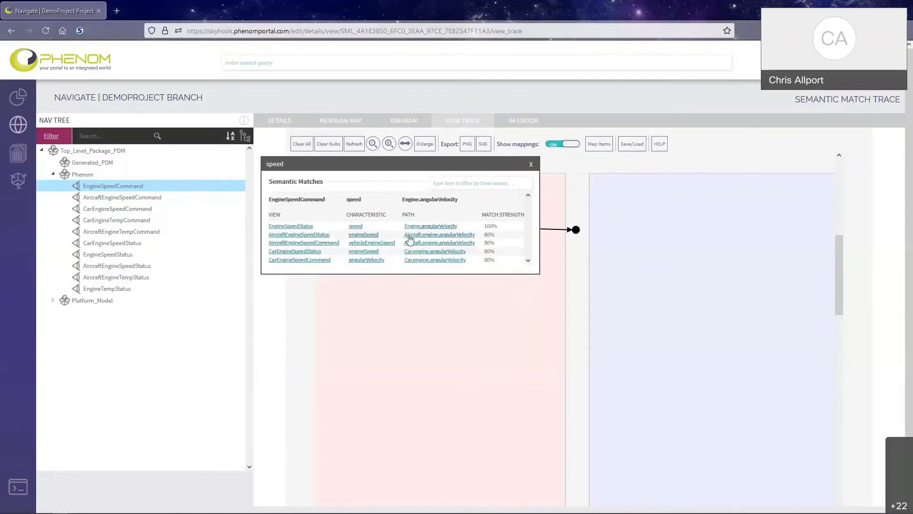
click(289, 226)
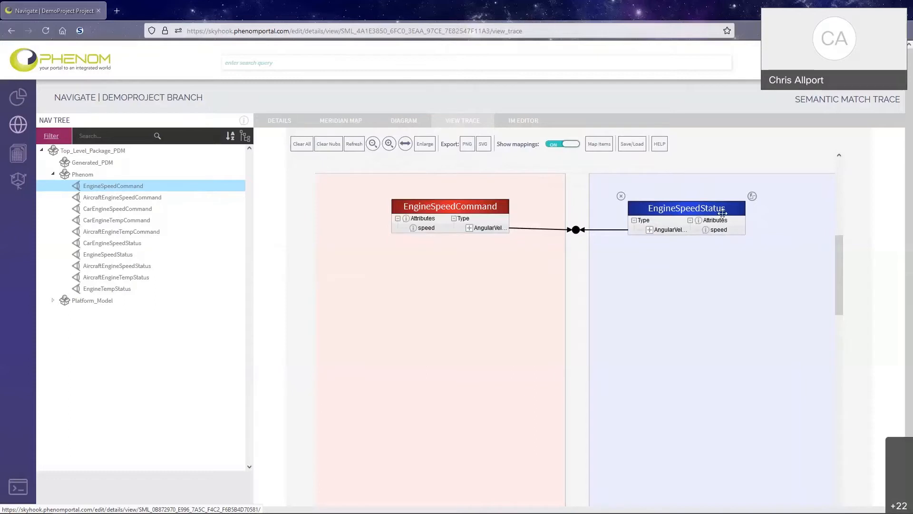
drag(732, 205, 740, 207)
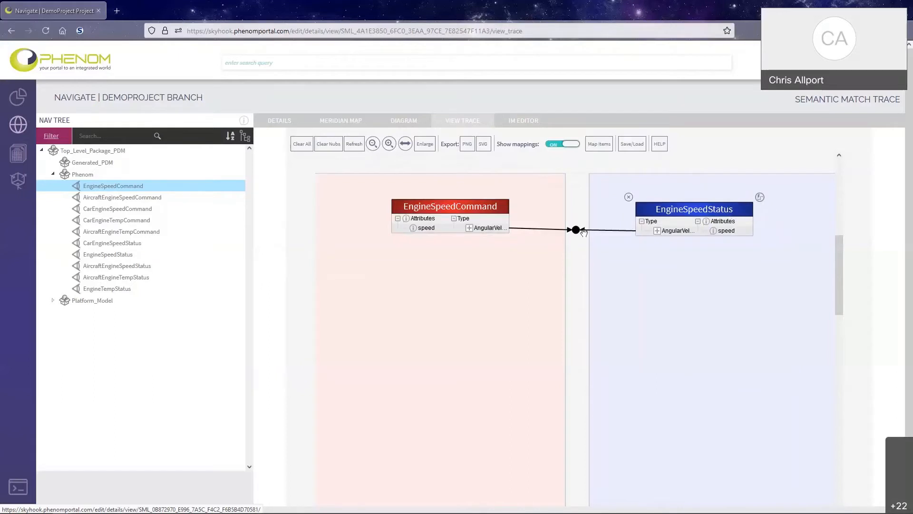
drag(482, 205, 473, 207)
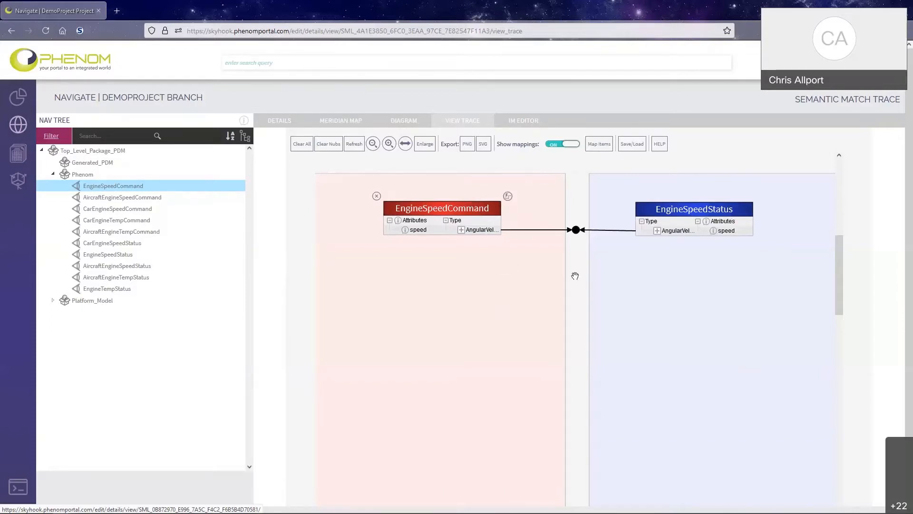
scroll(575, 279, up, 1)
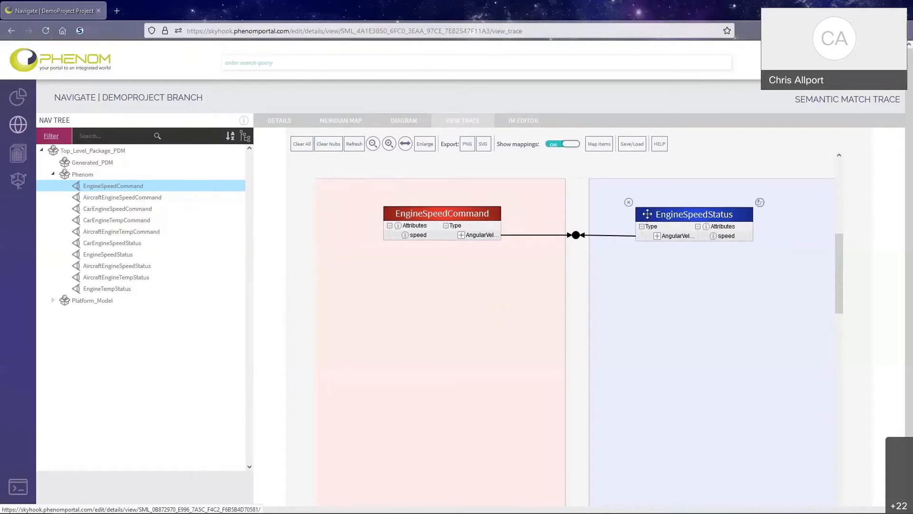
drag(647, 214, 650, 216)
Add AircraftEngineSpeedCommand below EngineSpeedCommand in the red column and trace its vehicleEngineSpeed to AircraftEngineSpeedStatus in the blue column
drag(141, 197, 407, 298)
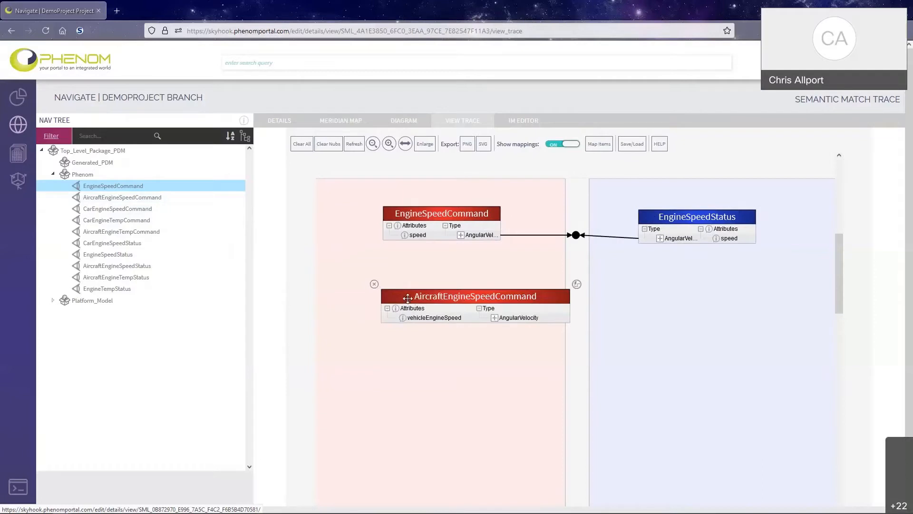
click(464, 305)
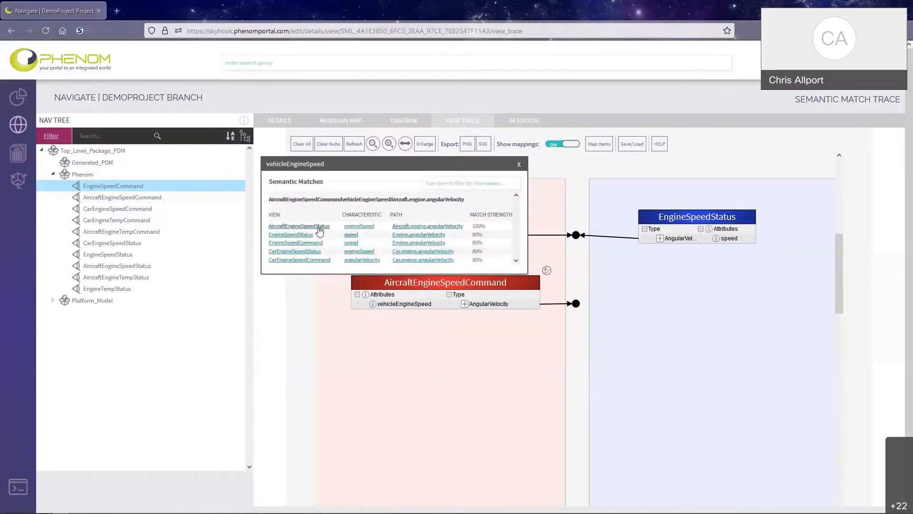
click(319, 229)
drag(662, 296, 642, 285)
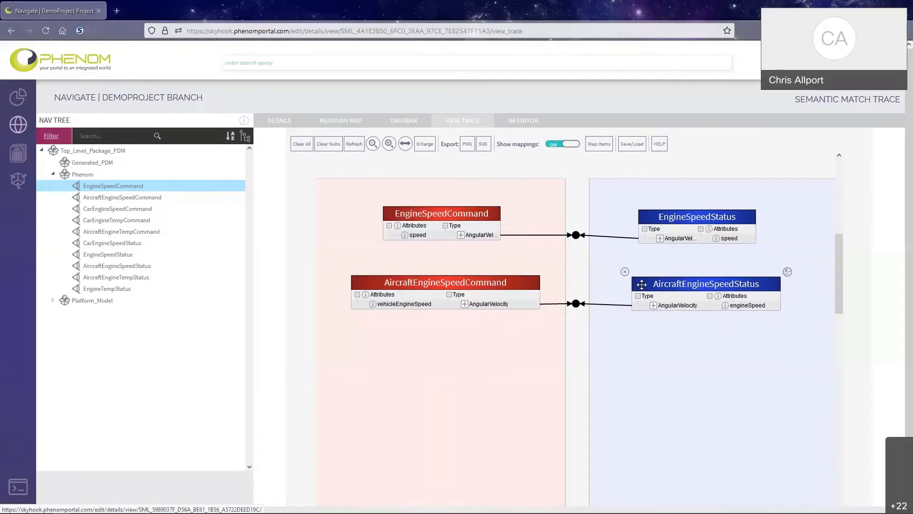
In the entity modeling scratchpad, place the Car entity from PhenomEntities, expand its engine composition into the Engine entity, and space them apart
click(405, 121)
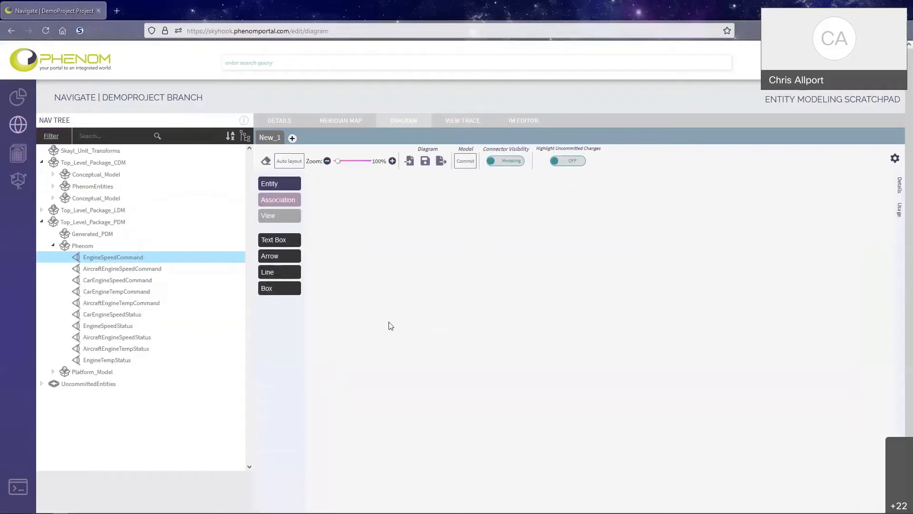
click(54, 187)
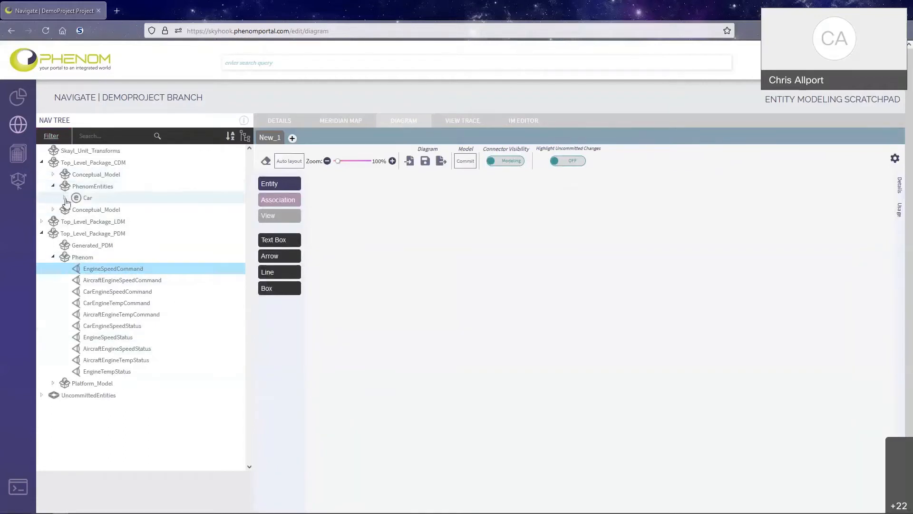
drag(84, 199, 550, 219)
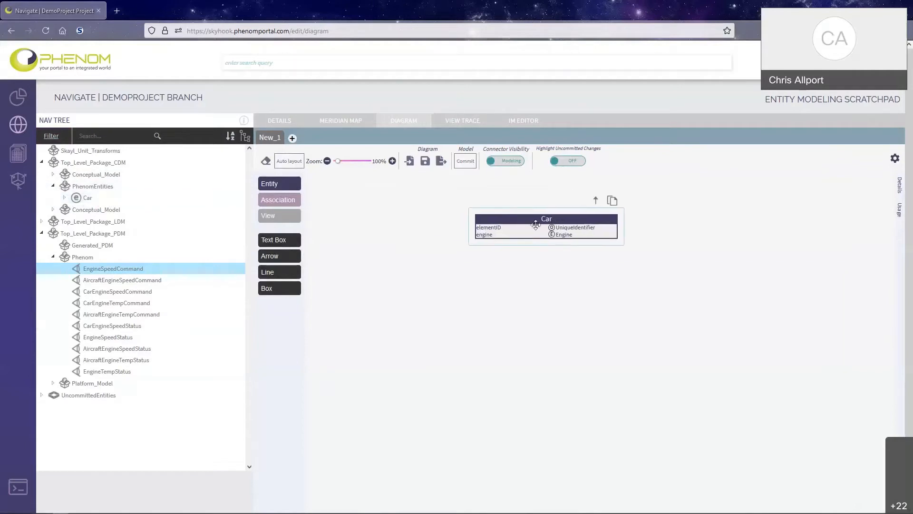
click(564, 239)
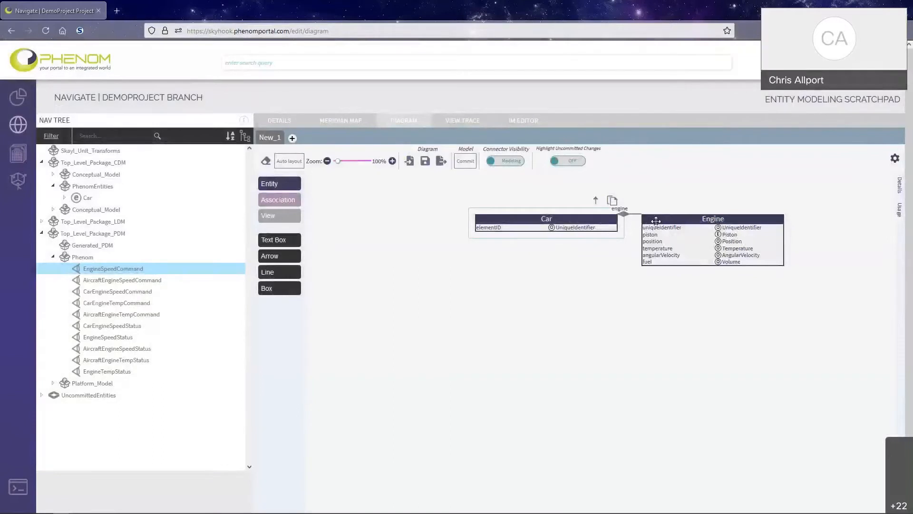
drag(654, 221, 692, 259)
drag(595, 218, 589, 213)
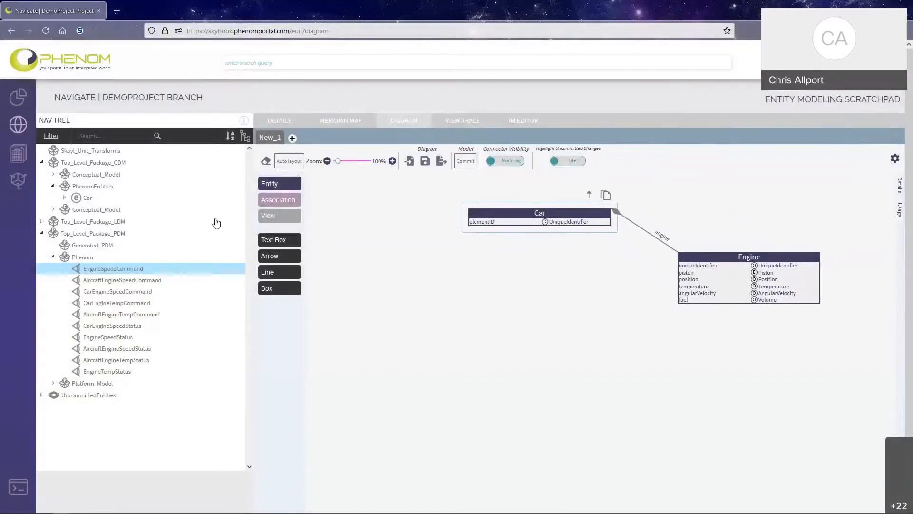
Add the Aircraft entity from the second Conceptual_Model package to the diagram below Car and adjust the layout
click(53, 210)
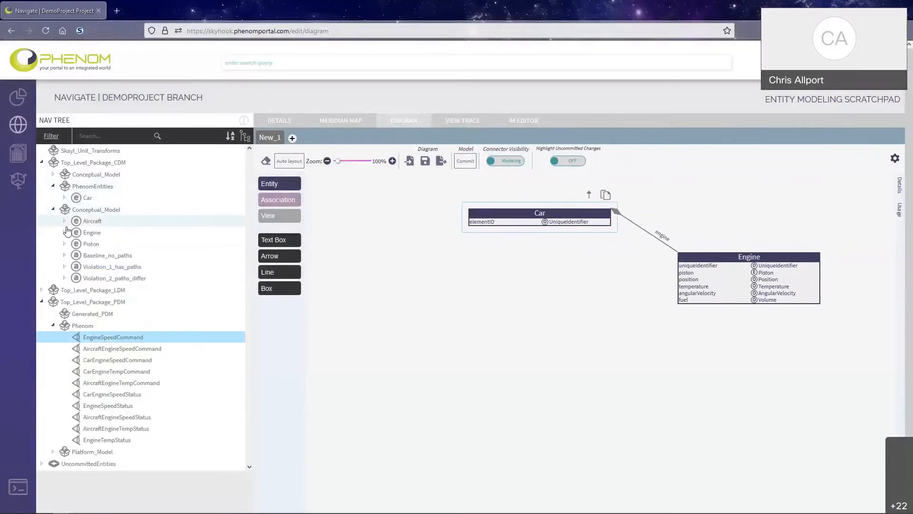
drag(87, 226, 598, 357)
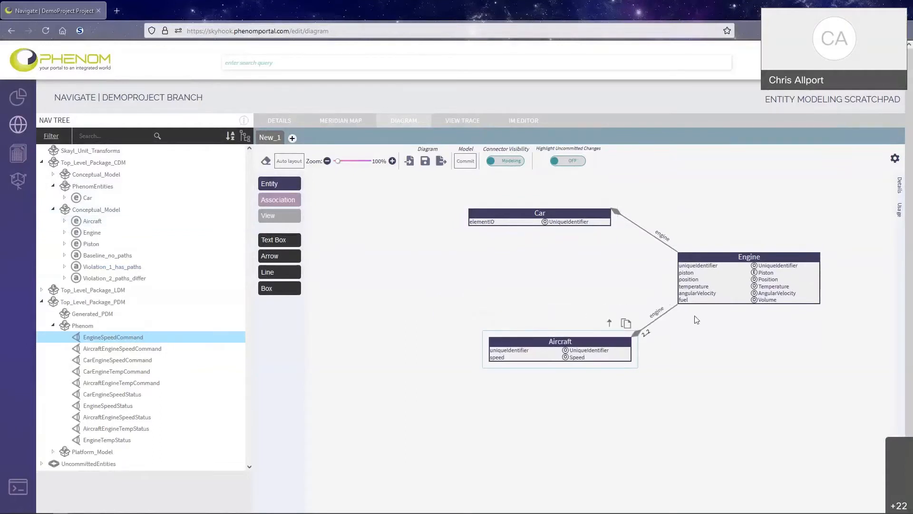
drag(702, 269, 701, 267)
drag(612, 339, 600, 344)
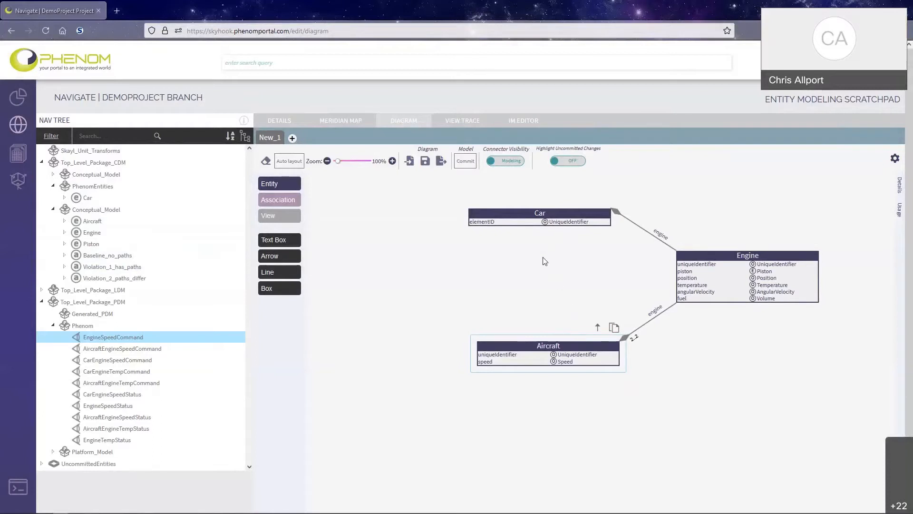
Add the Angle observable from the FACE_Shared_Data_Model_Conceptual package to the Car entity as an attribute
click(53, 174)
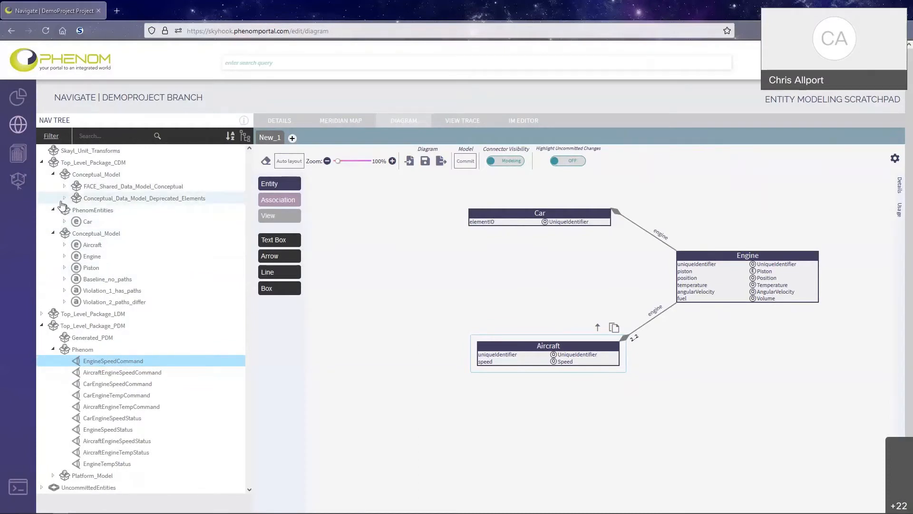
click(64, 187)
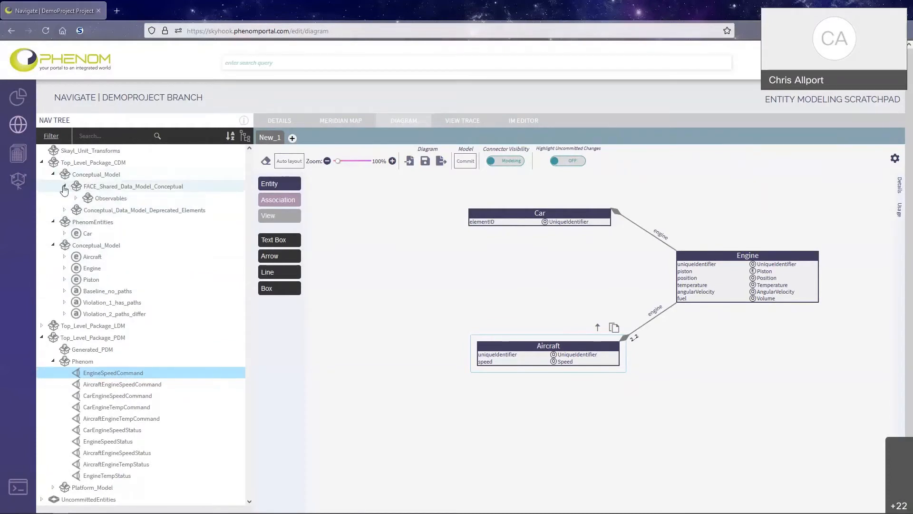
click(76, 198)
click(88, 246)
drag(109, 259, 495, 225)
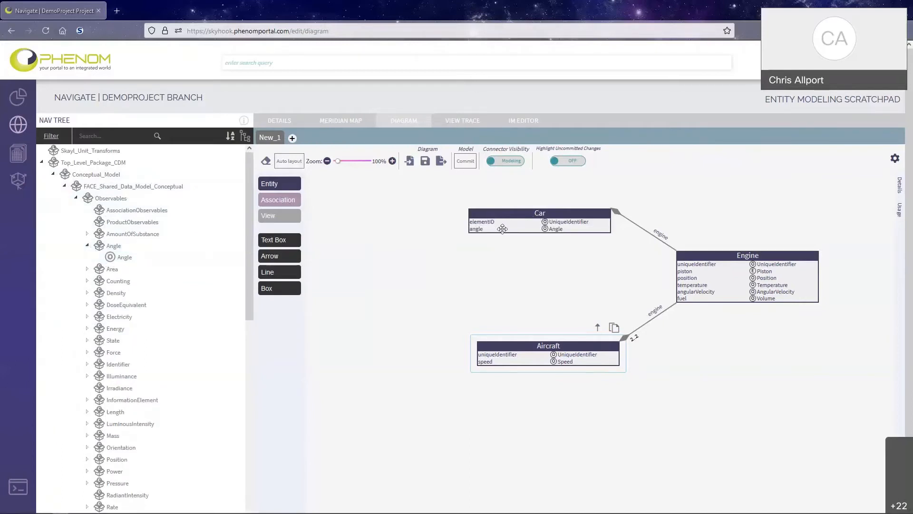
Rearrange the Car, Engine and Aircraft entities to leave free space on their left side in the diagram
drag(505, 218, 516, 225)
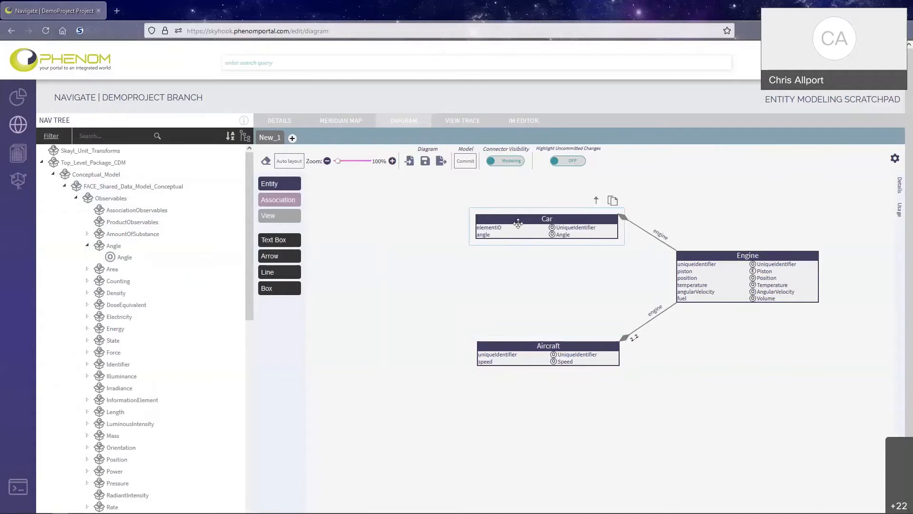
drag(717, 256, 736, 265)
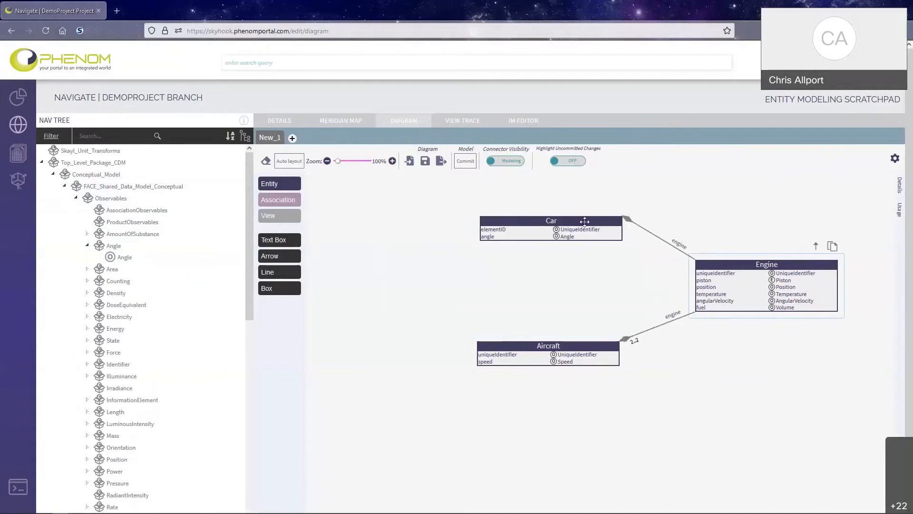
drag(585, 221, 596, 220)
drag(574, 345, 593, 346)
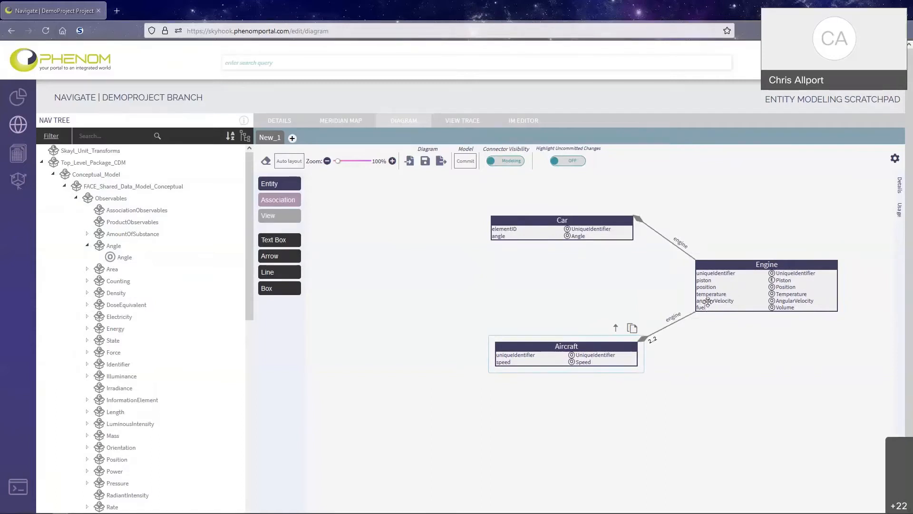
drag(619, 348, 623, 351)
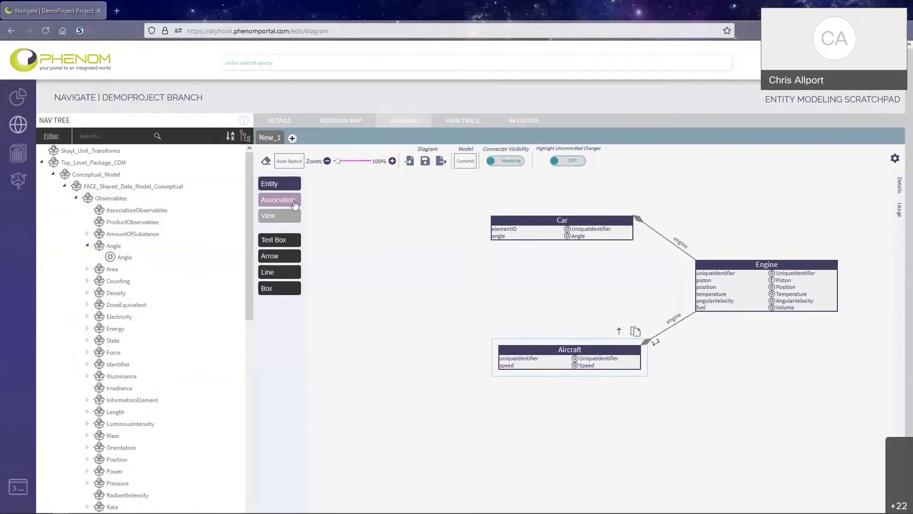
Create a new view named All_Speeds in the empty area beside the Car and Aircraft entities
drag(266, 218, 420, 273)
text(All_Speeds)
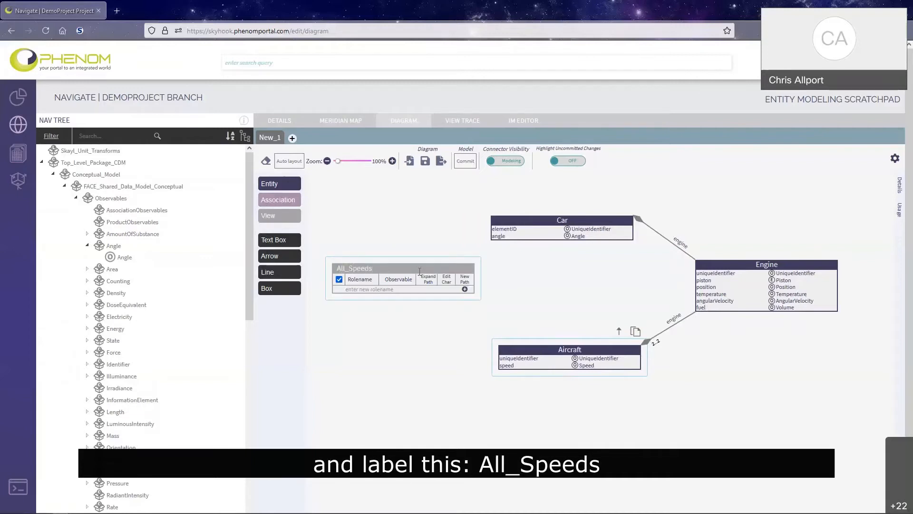
click(423, 329)
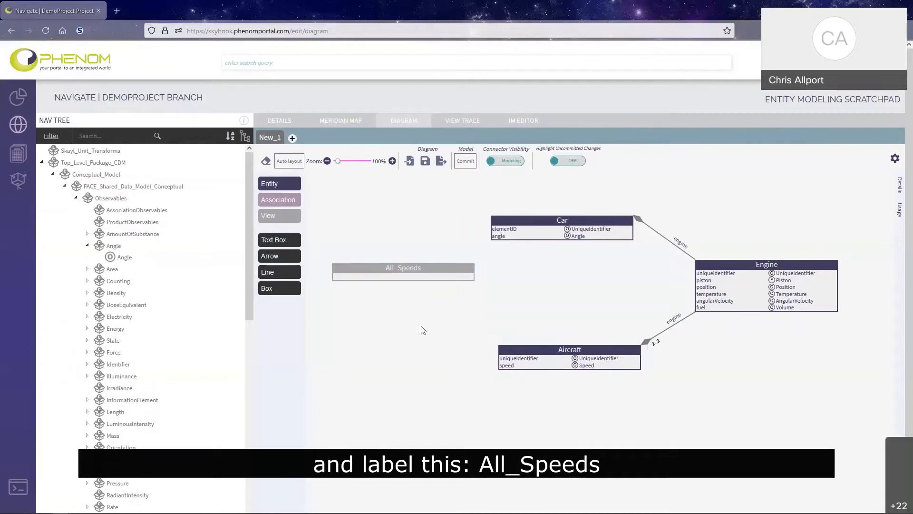
Build a new path for the All_Speeds view from Car through its engine composition to Engine's angularVelocity
click(438, 268)
click(465, 290)
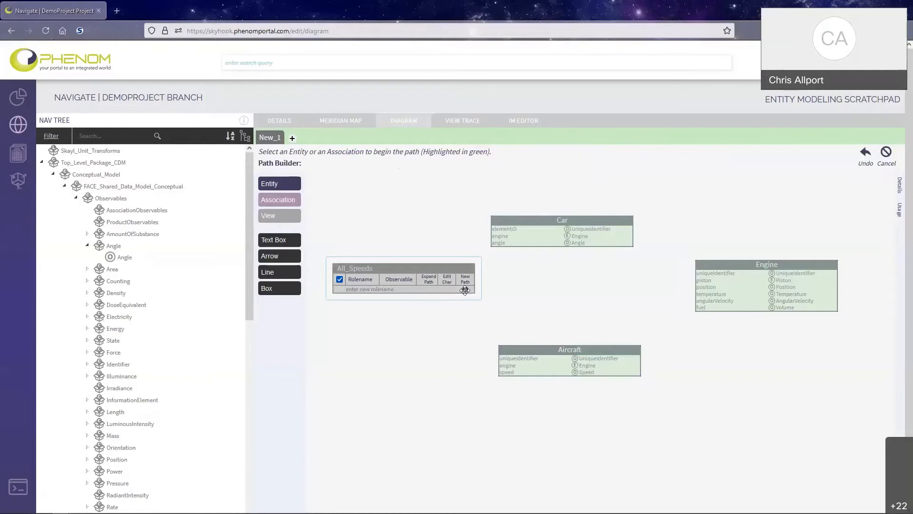
click(534, 218)
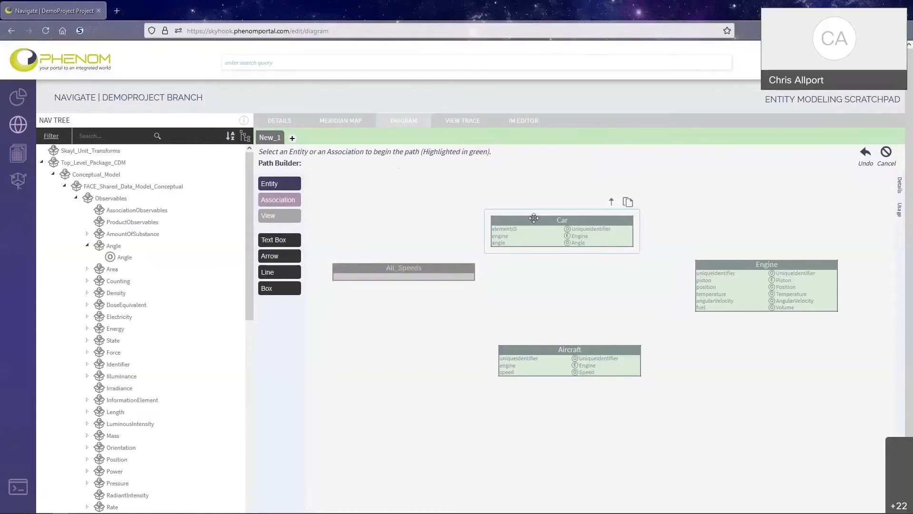
click(500, 236)
click(714, 301)
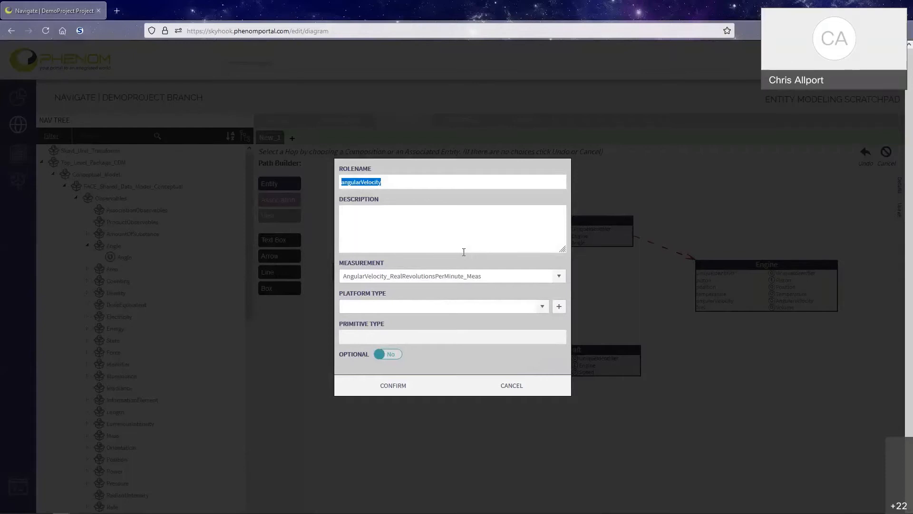
Define the characteristic as carEngineSpeed with measurement AngularVelocity_RealRevolutionsPerMinute_Meas and platform type AngularVelocity_RealRevolutionsPerMinute_Meas_Float
text(carEngineSpeed)
click(560, 277)
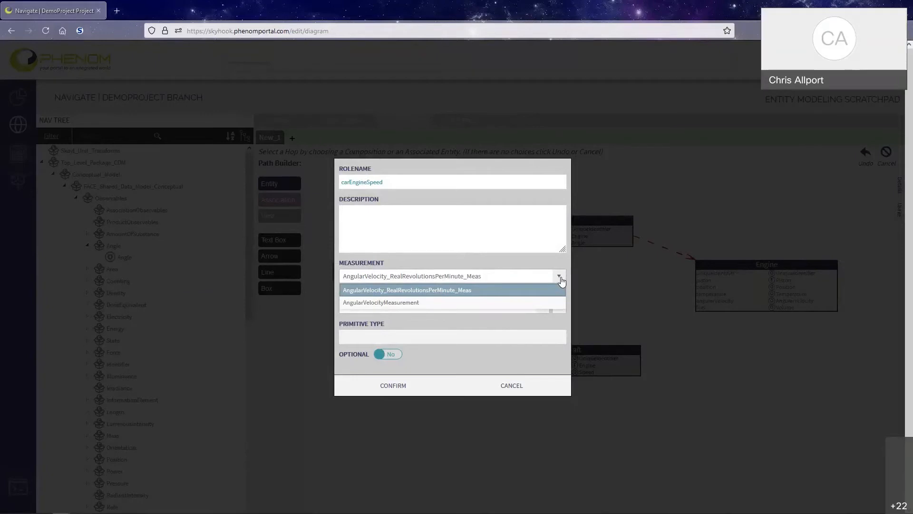
click(418, 292)
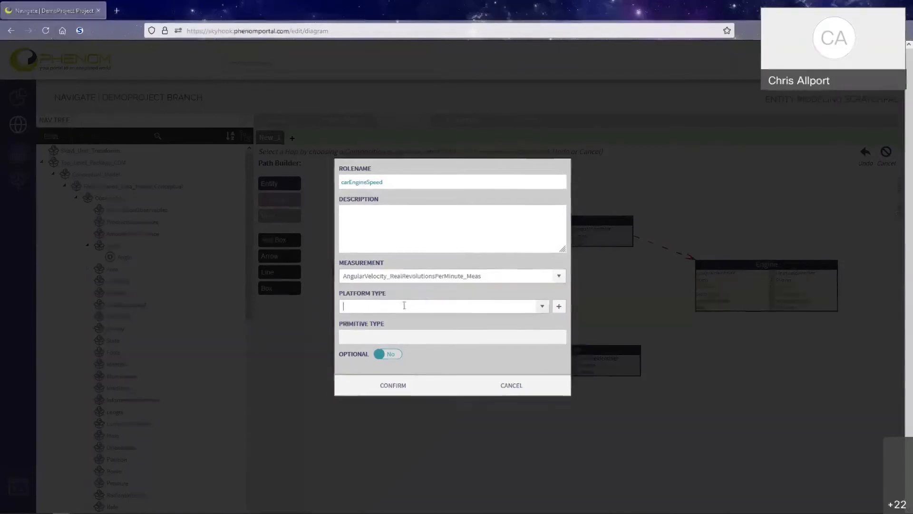
click(540, 309)
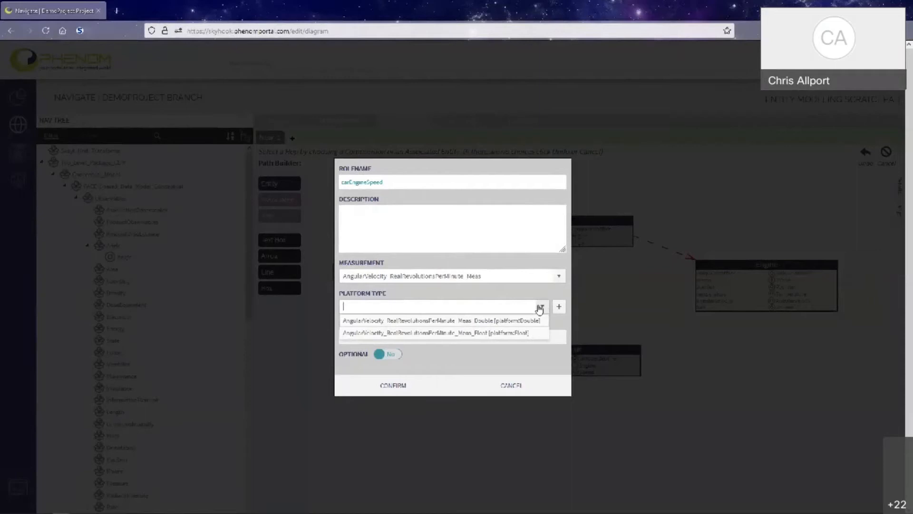
click(510, 335)
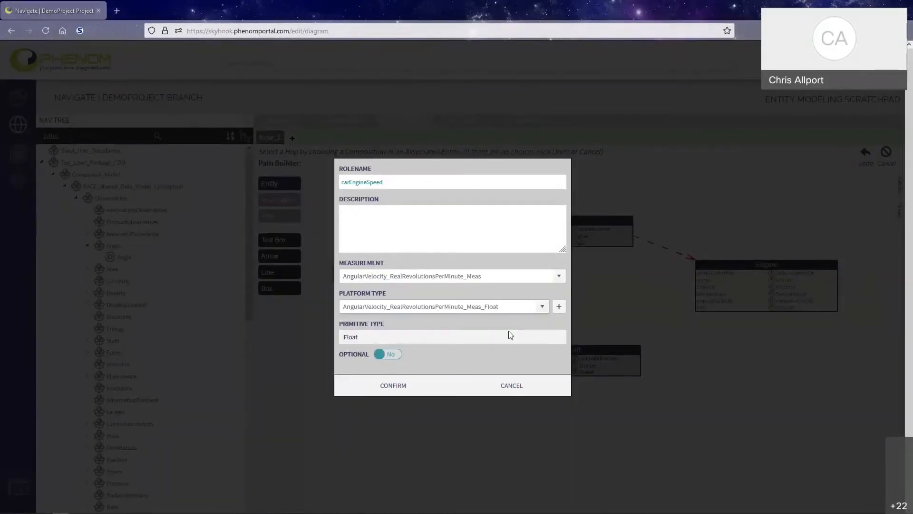
click(393, 385)
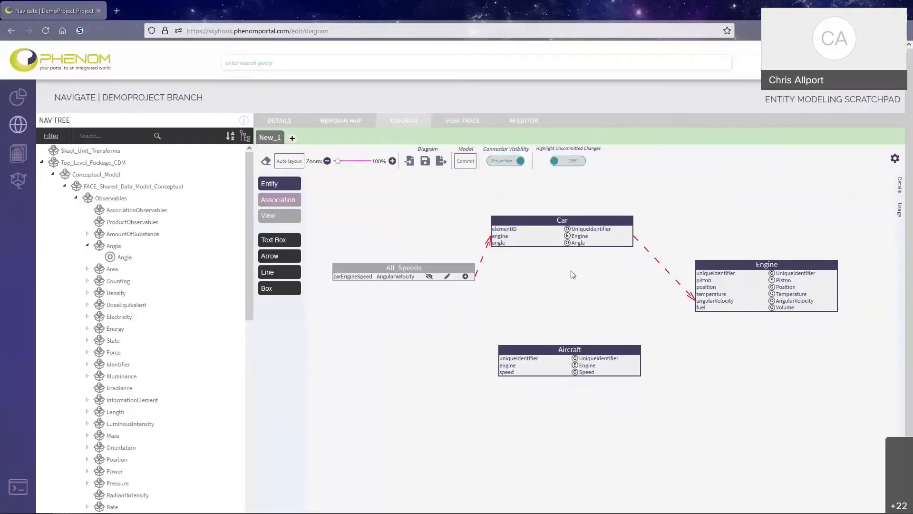
Build a new path for the All_Speeds view from Aircraft through its engine composition to Engine's angularVelocity
click(439, 267)
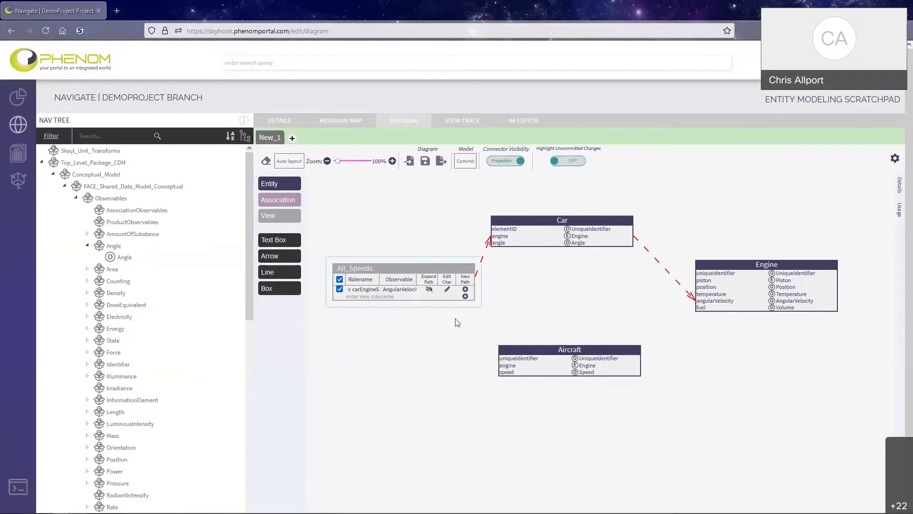
click(465, 299)
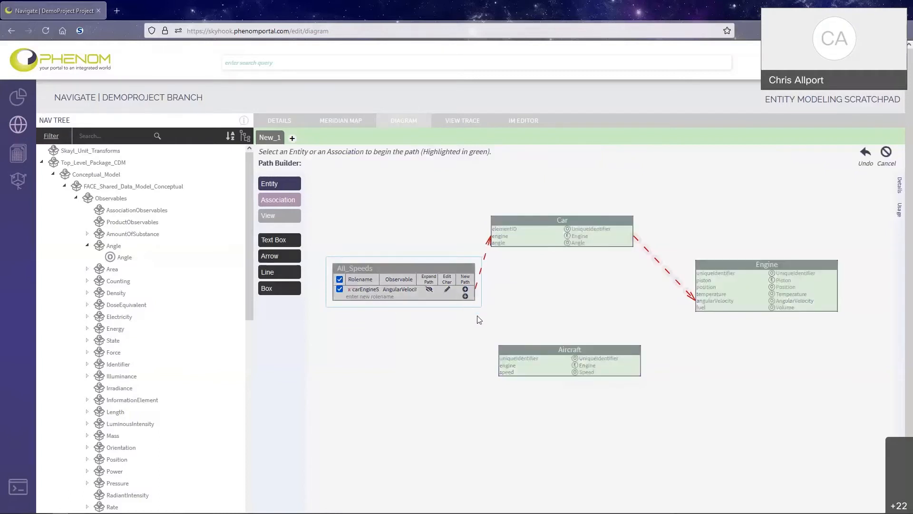
click(527, 360)
click(508, 366)
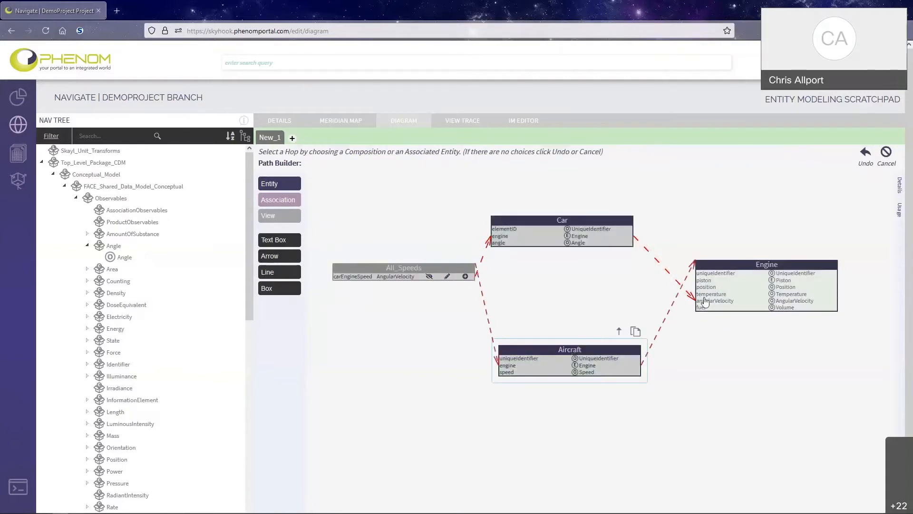
click(708, 301)
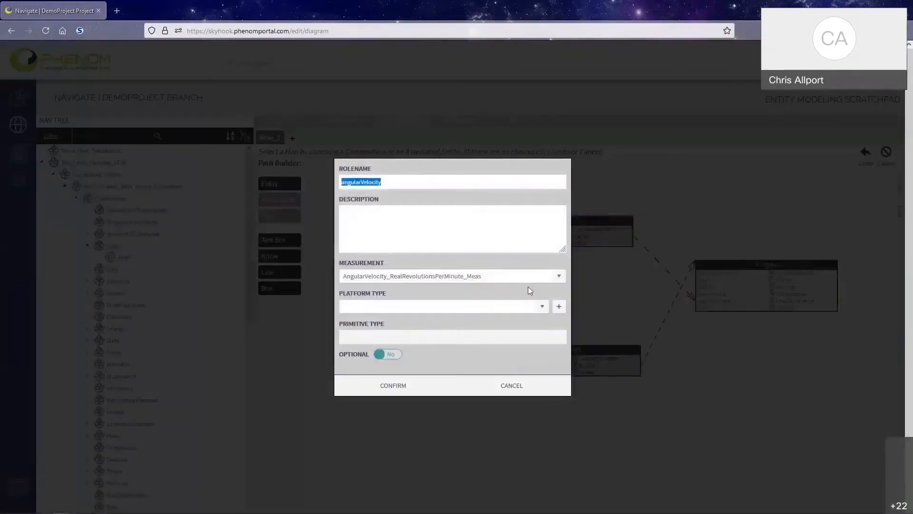
Define the characteristic as acEngineSpeed with platform type AngularVelocity_RealRevolutionsPerMinute_Meas_Float
text(acEngineSpeed)
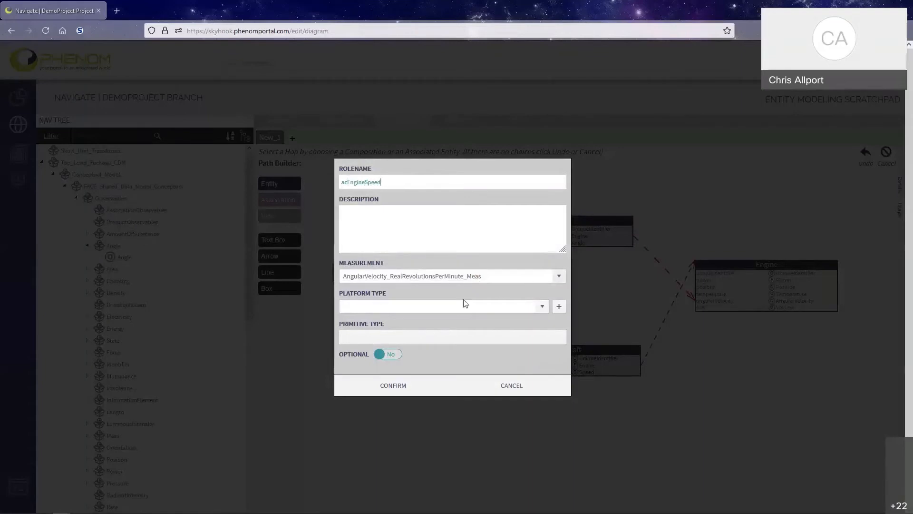
click(540, 306)
click(465, 333)
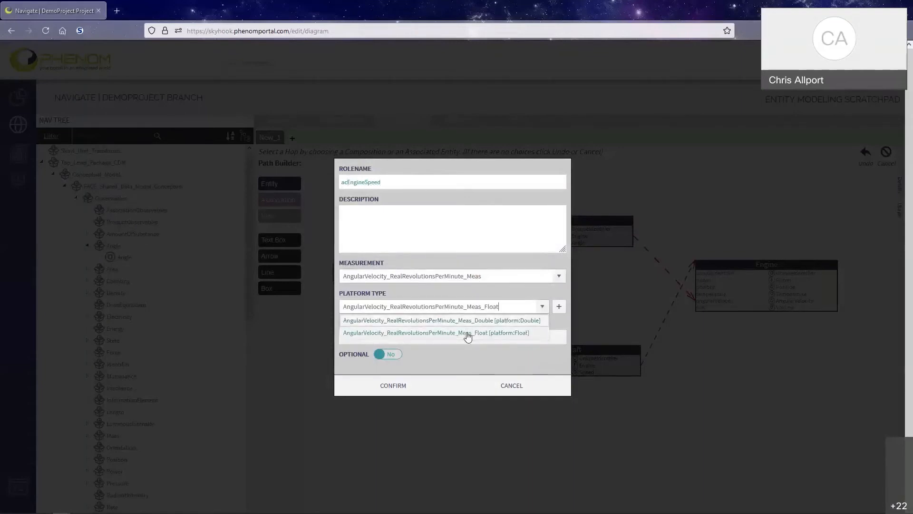
click(391, 395)
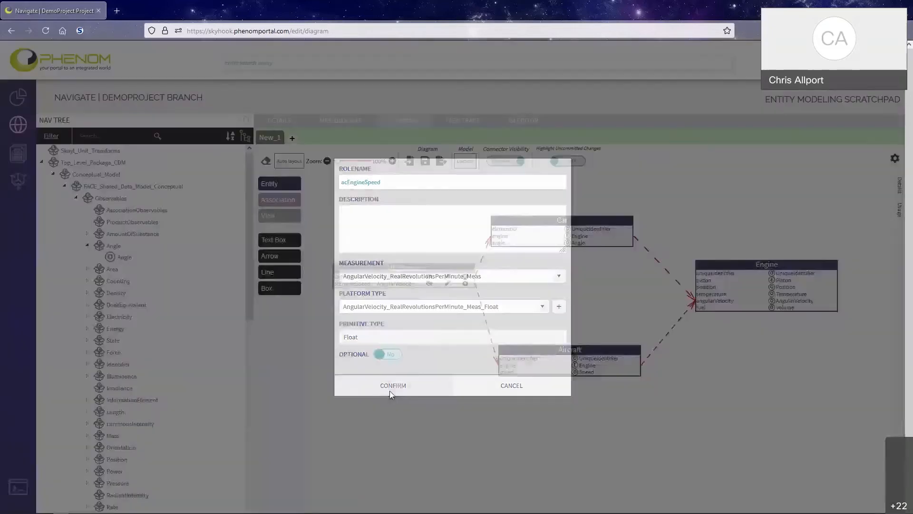
Build a new path for the All_Speeds view directly from Engine to its angularVelocity
click(437, 270)
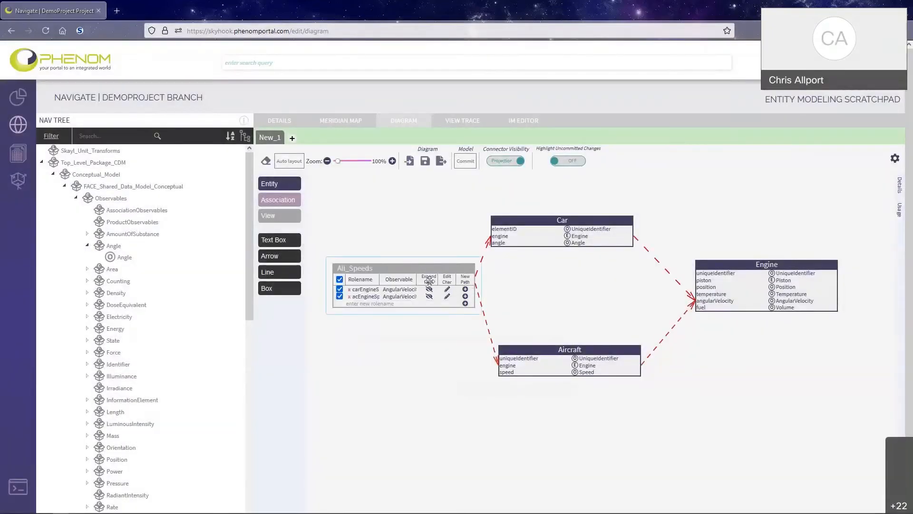
click(465, 304)
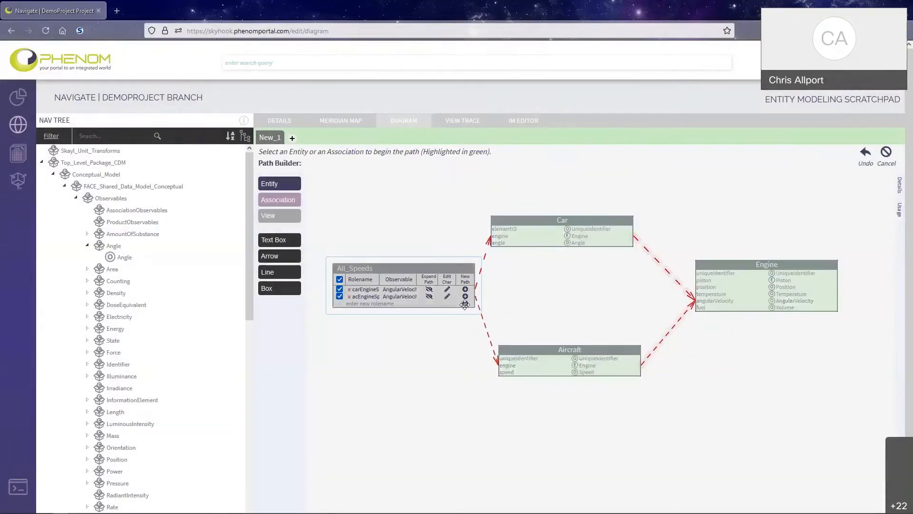
click(726, 272)
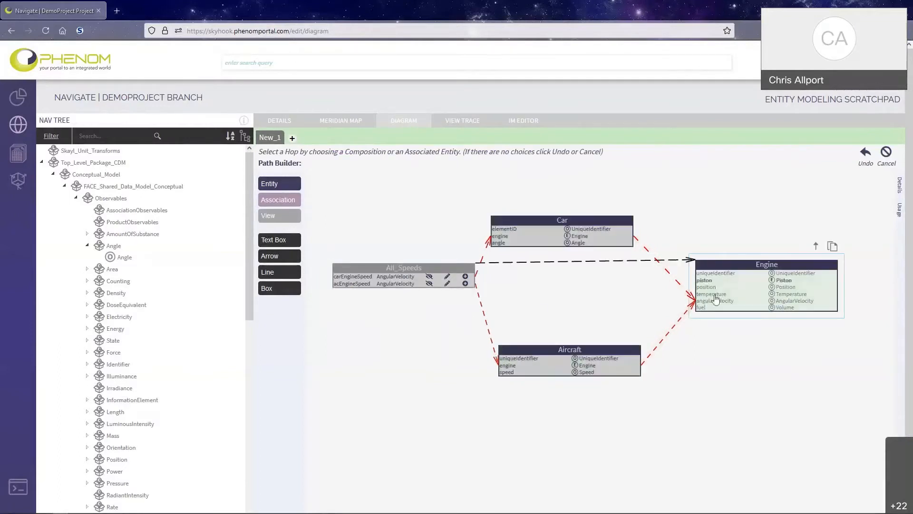
click(715, 301)
Define the characteristic as engineSpeed with measurement AngularVelocityMeasurement and choose a platform type for that measurement
text(engineSpeed)
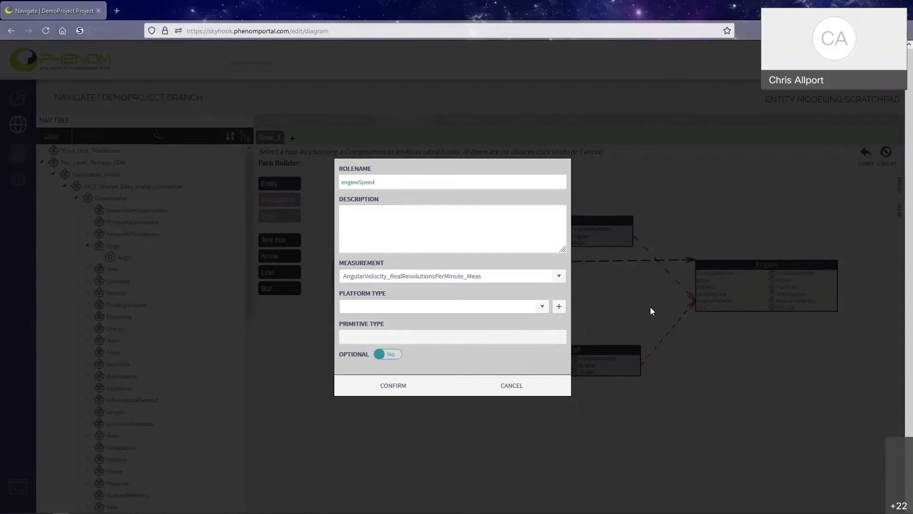
click(542, 306)
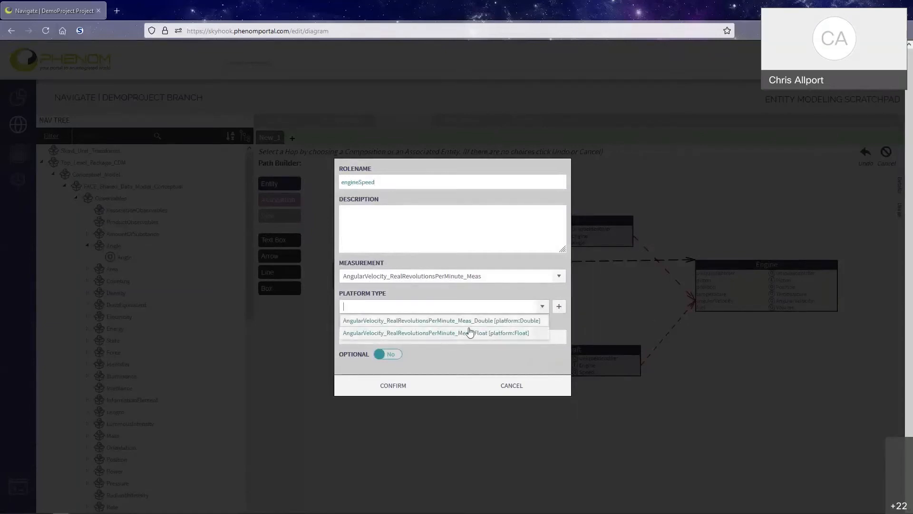
click(560, 281)
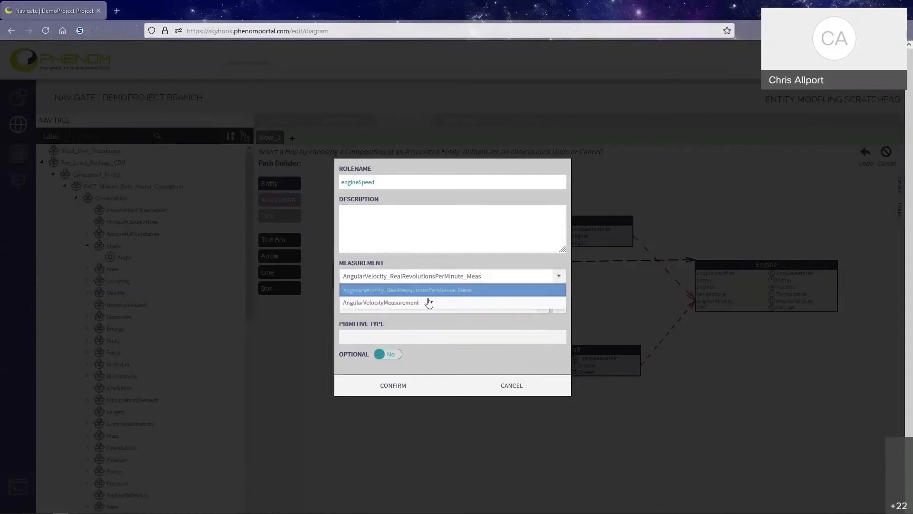
click(422, 304)
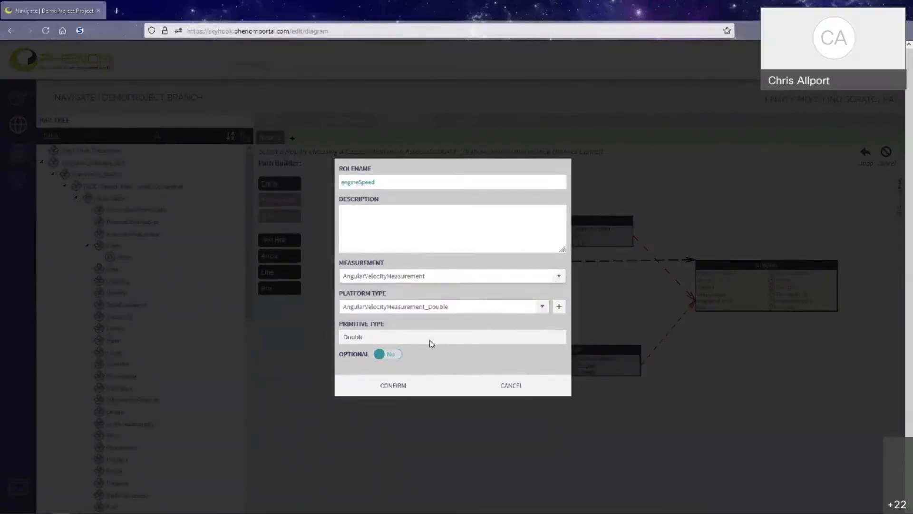
click(541, 307)
click(541, 306)
click(541, 307)
click(475, 327)
click(394, 387)
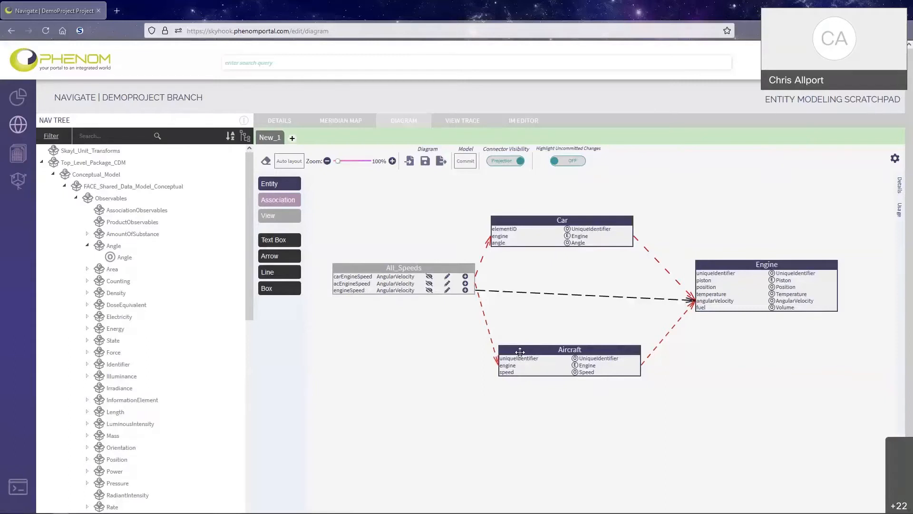
Spread the Engine, Aircraft and Car entities farther apart in the diagram so the three projection paths are clearly separated
drag(718, 269, 737, 268)
drag(631, 349, 655, 375)
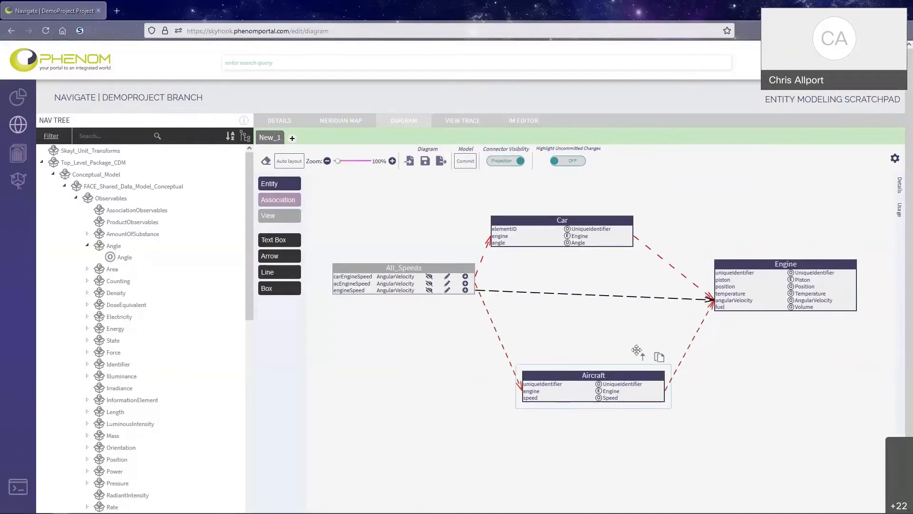
drag(606, 225, 630, 207)
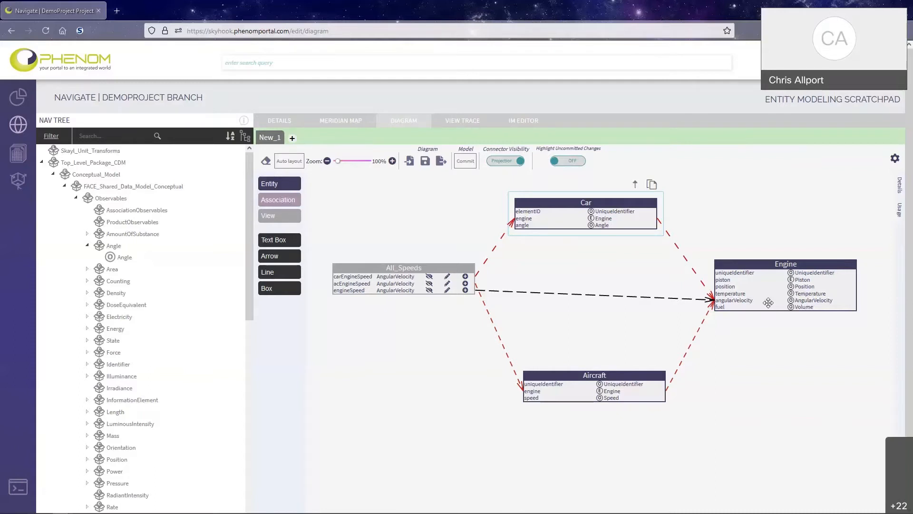
Commit all uncommitted nodes, All_Speeds and Car, to the CommandModel_live model
click(465, 162)
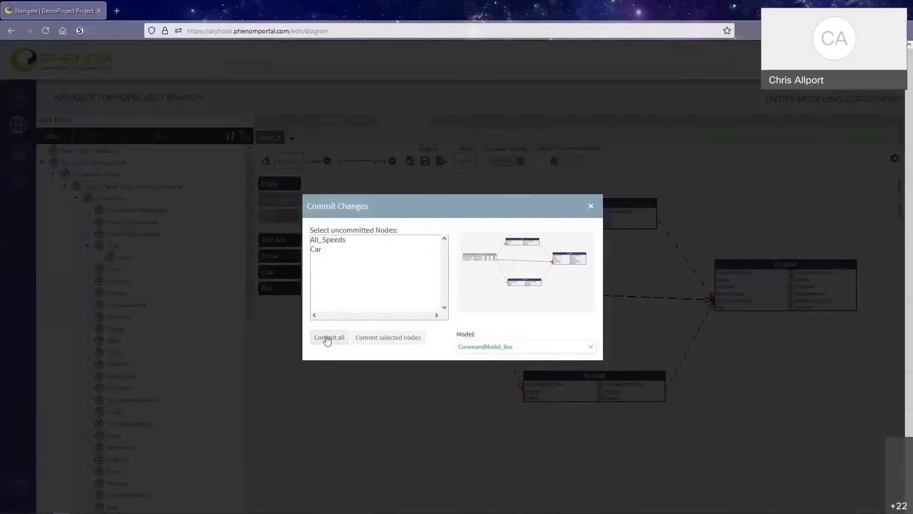
click(327, 337)
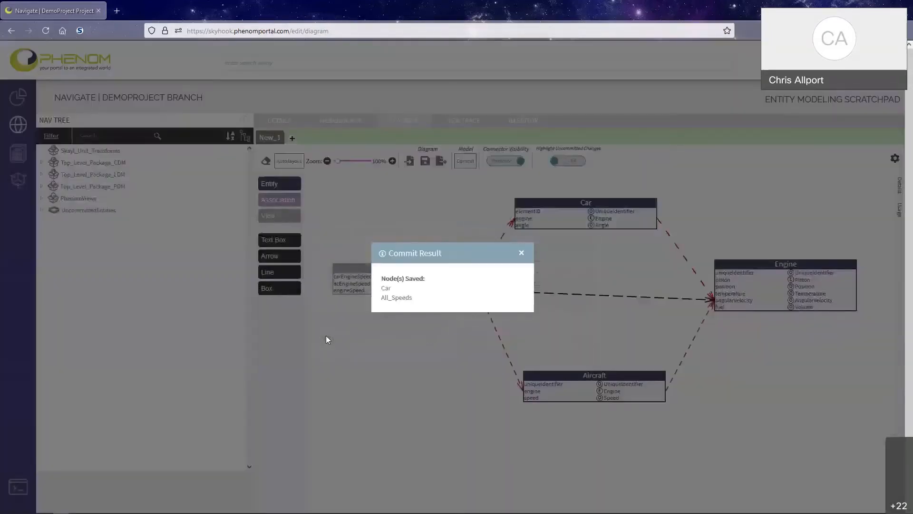
click(521, 253)
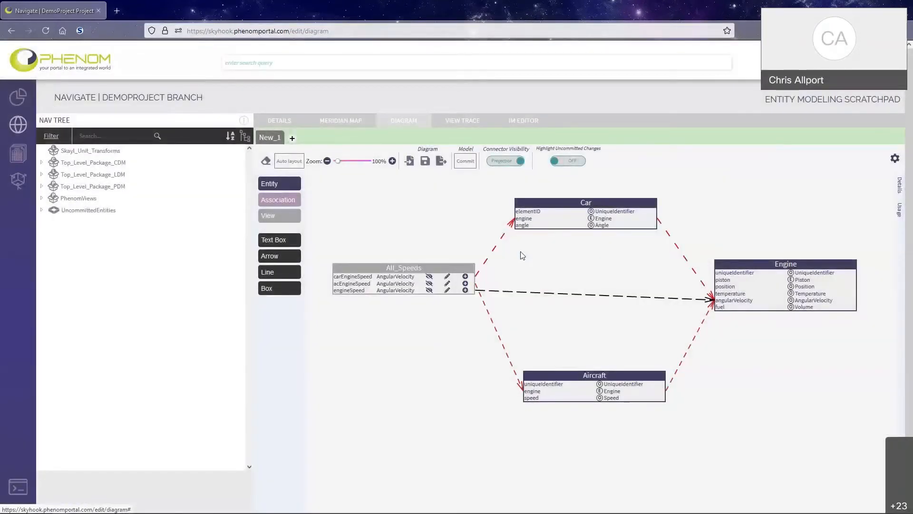
Go to the semantic match trace, discarding unsaved diagram changes, and place the All_Speeds view beneath AircraftEngineSpeedCommand in the red area
click(462, 125)
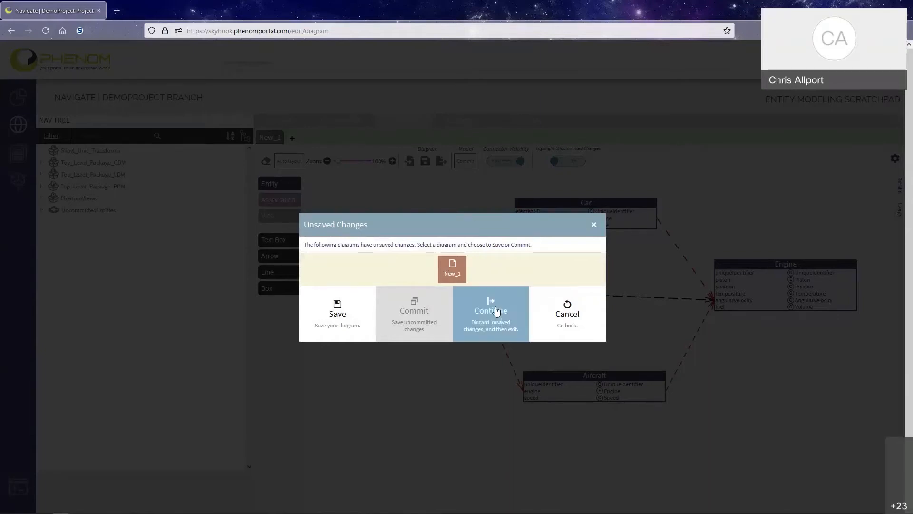
click(495, 309)
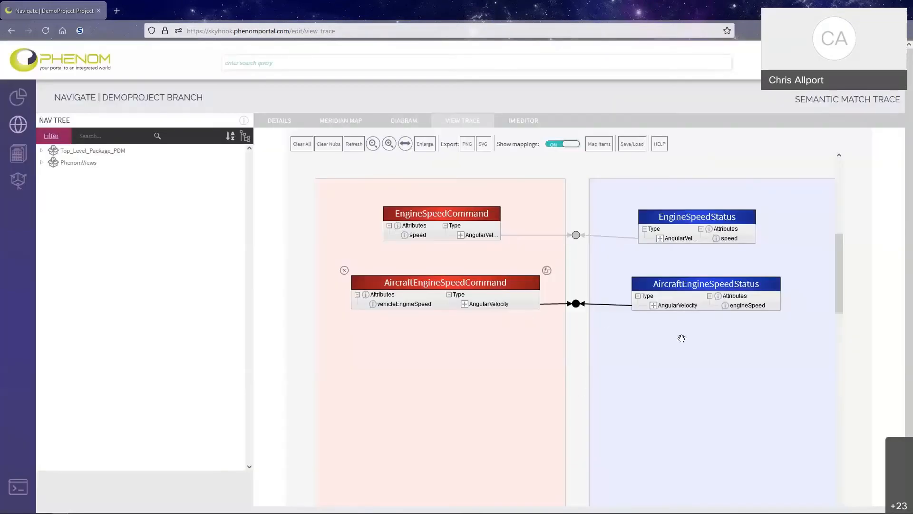
click(42, 162)
drag(66, 178, 400, 376)
scroll(412, 374, down, 1)
drag(486, 329, 448, 296)
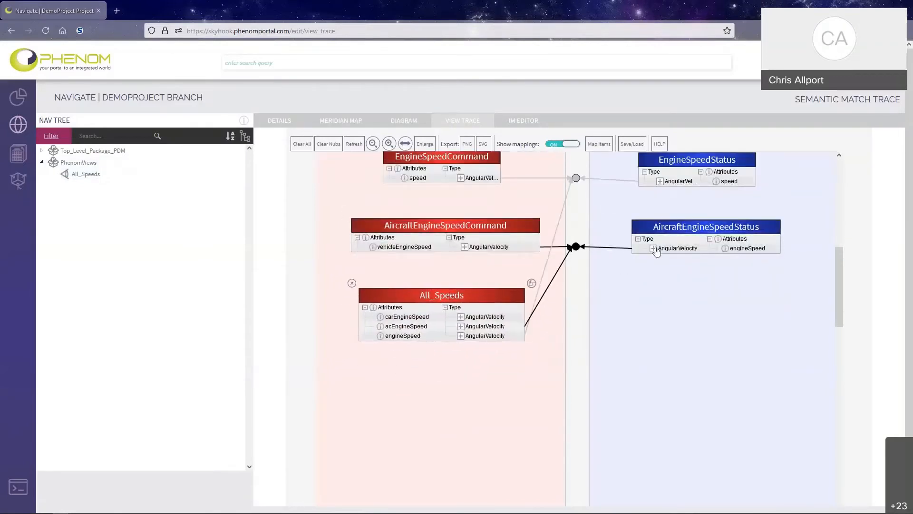
Add CarEngineSpeedStatus to the blue area from the semantic matches of All_Speeds' carEngineSpeed, and adjust the position of their mapping node
drag(656, 233, 676, 238)
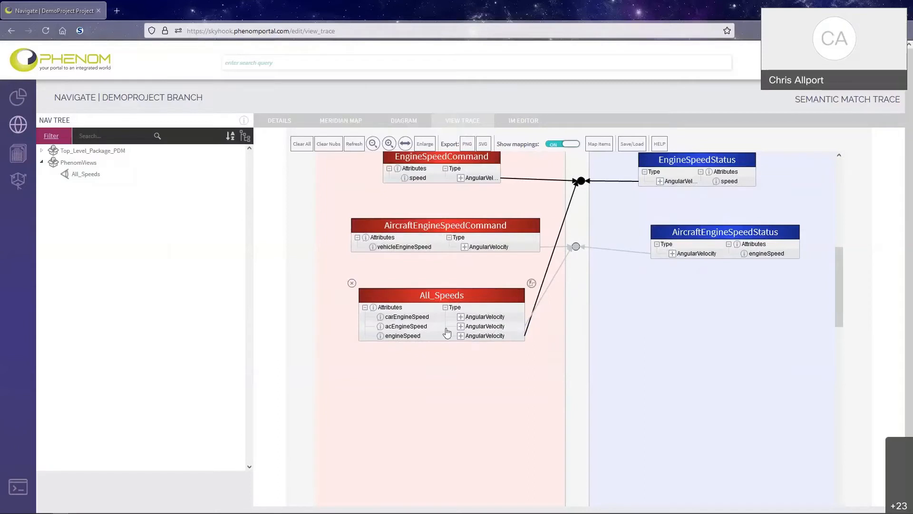
click(461, 318)
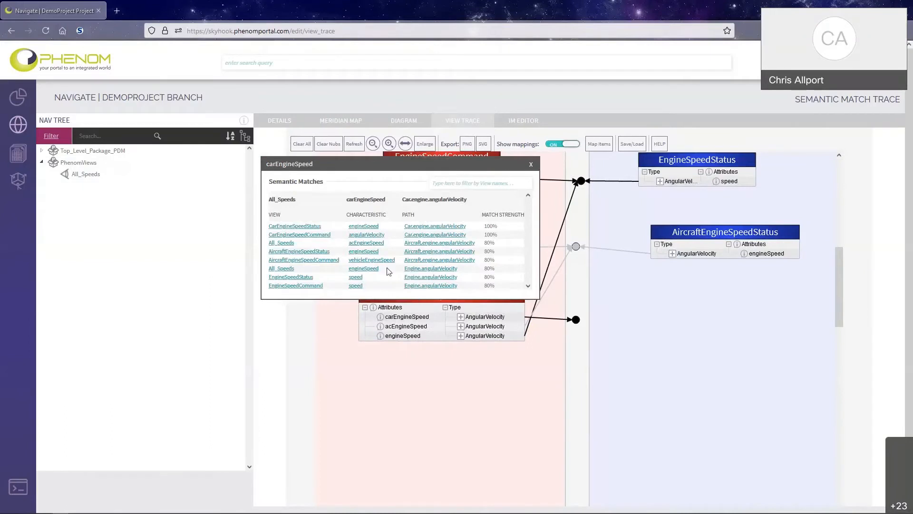
click(306, 229)
mouse_move(768, 295)
mouse_down()
mouse_move(679, 309)
mouse_move(662, 293)
mouse_up()
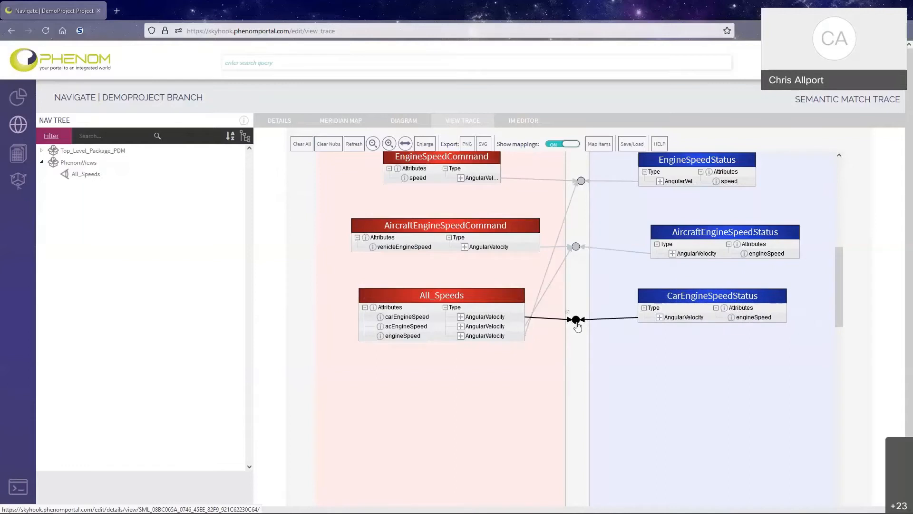
drag(574, 305, 572, 302)
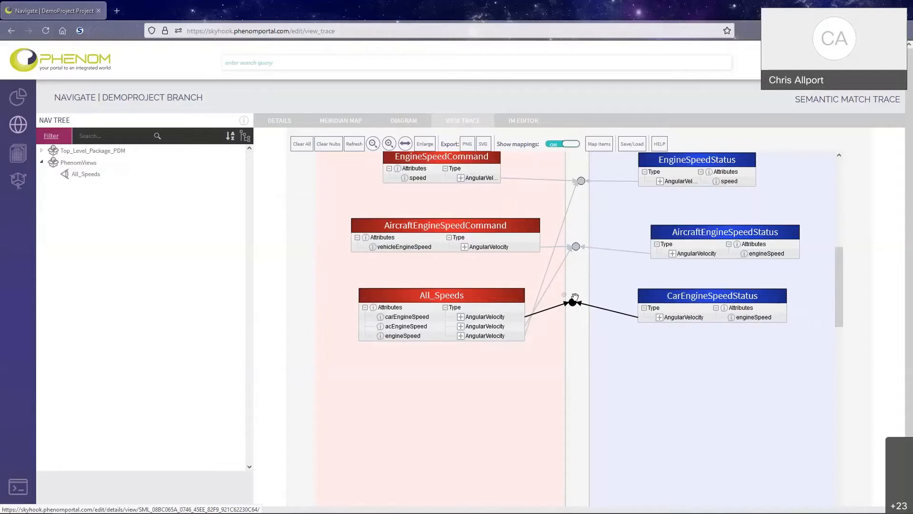
Highlight the aircraft engine speed mapping, and remove the AircraftEngineSpeedCommand and EngineSpeedCommand views from the trace
click(576, 246)
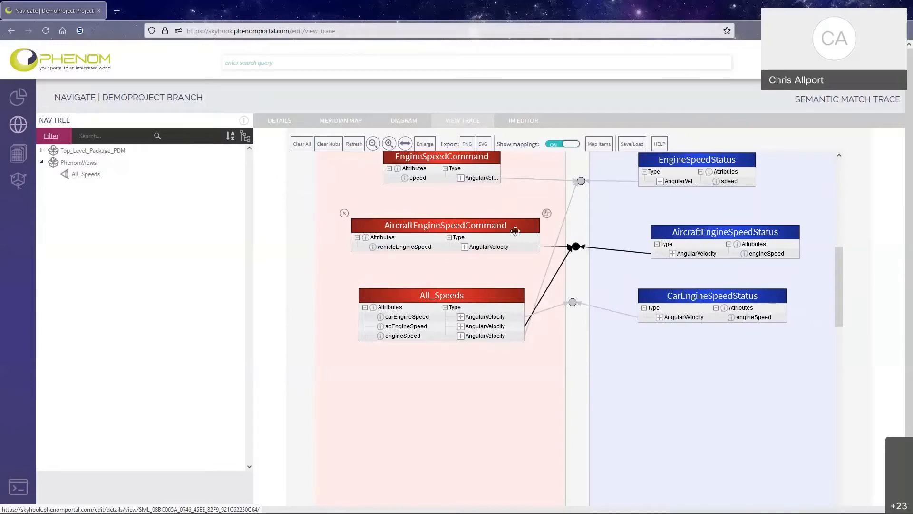
drag(516, 230, 502, 221)
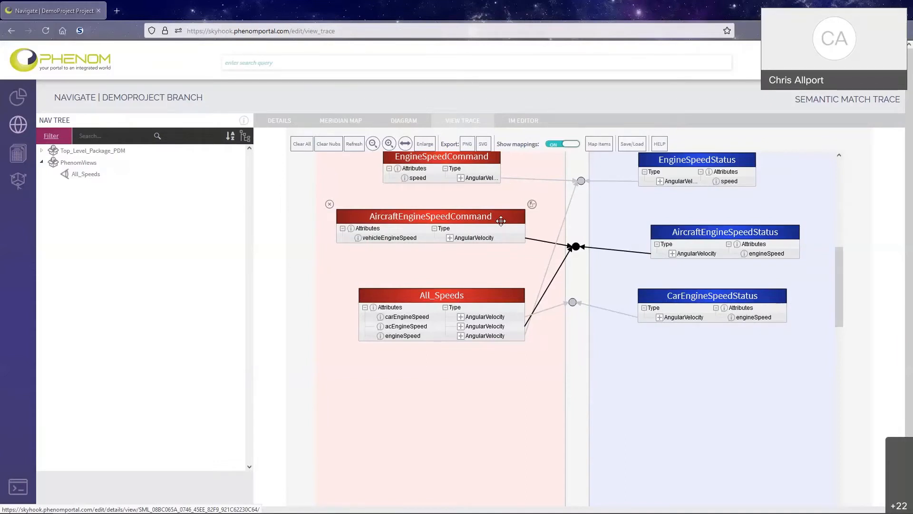
click(330, 204)
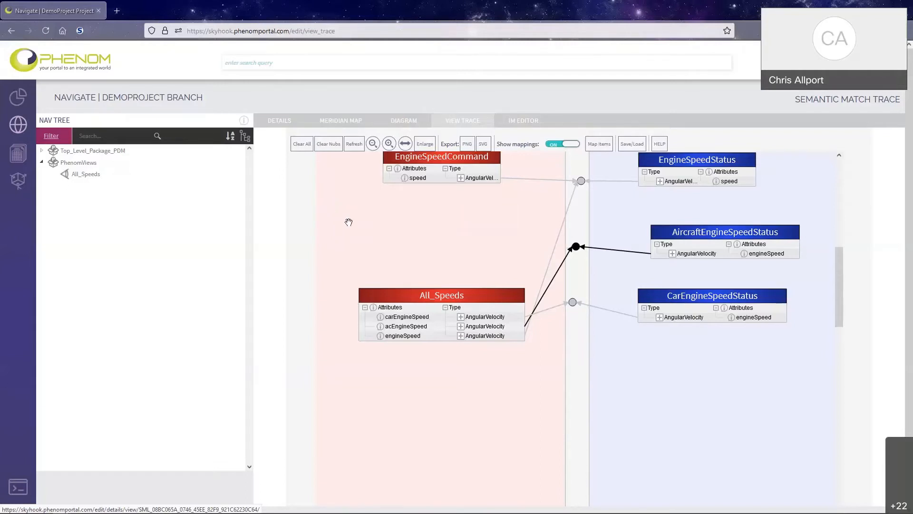
click(378, 204)
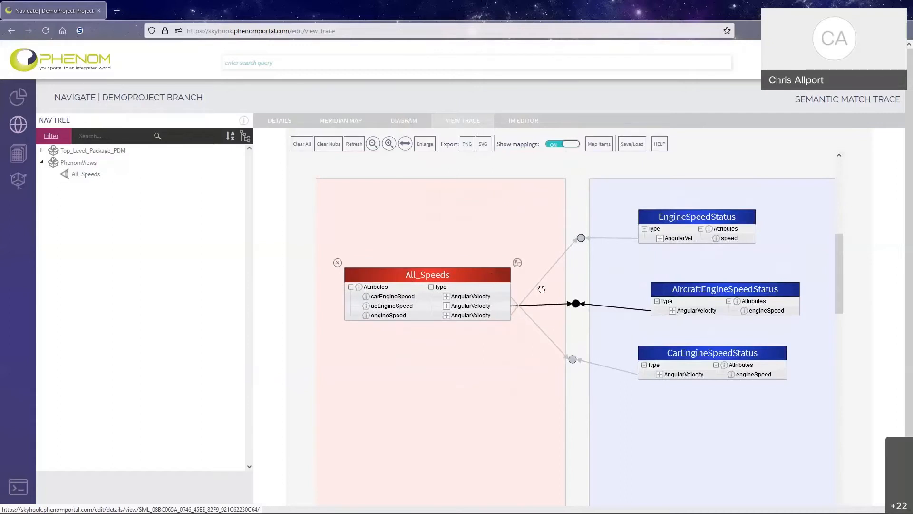
Reorder the status views as Car, Aircraft, Engine from top to bottom, and move their mapping nodes so the links no longer cross
drag(671, 223, 703, 396)
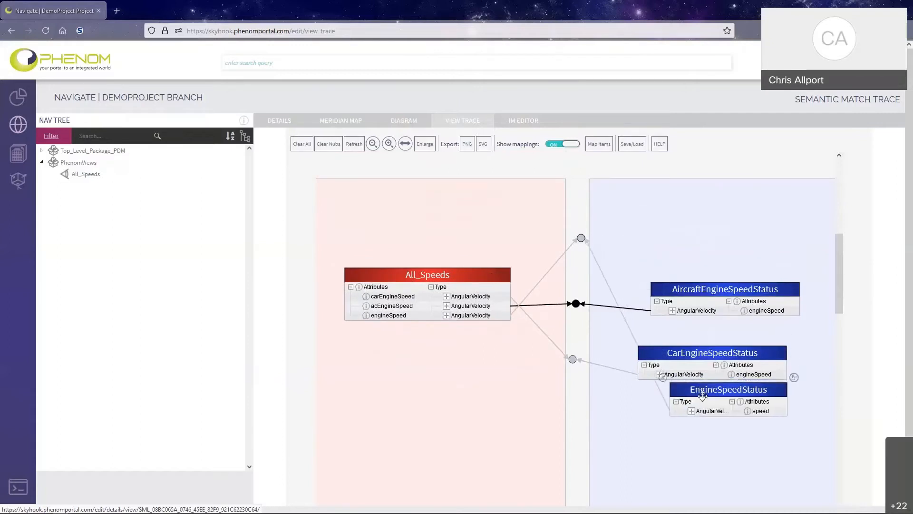
click(581, 239)
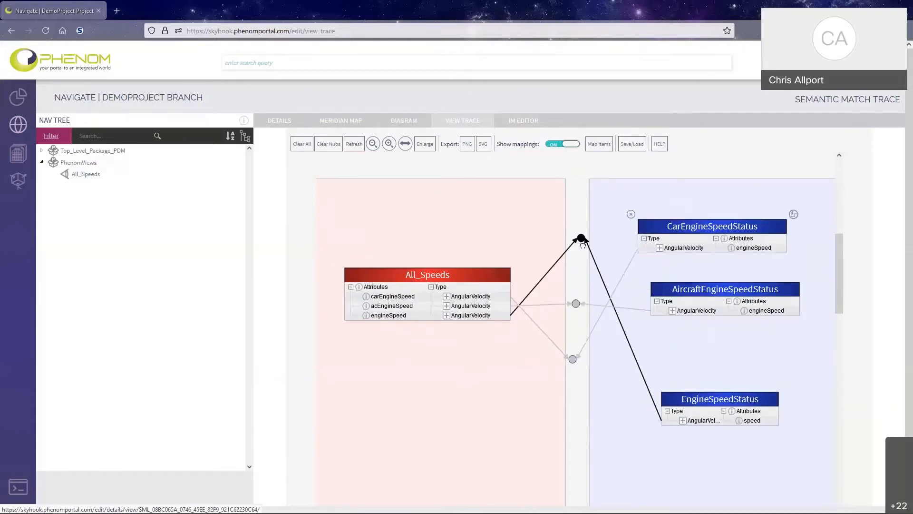
drag(584, 242, 589, 400)
drag(575, 364, 579, 253)
drag(667, 292, 660, 286)
drag(696, 406, 675, 369)
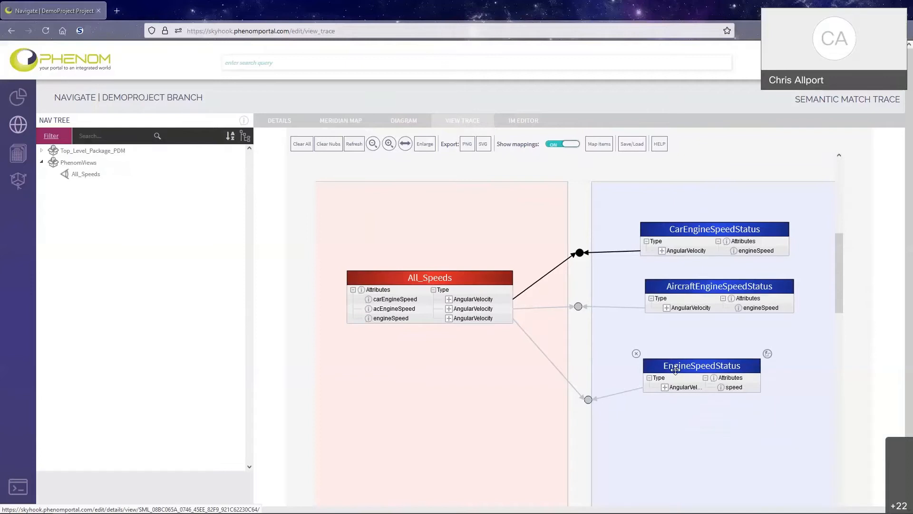
click(676, 369)
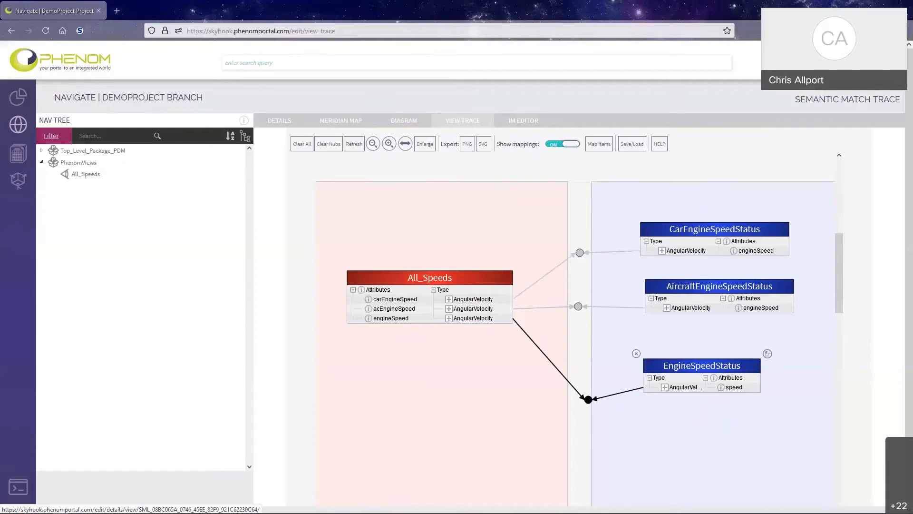
Highlight the mappings between All_Speeds and the status views, and move the EngineSpeedStatus mapping node up beneath the aircraft node
click(516, 302)
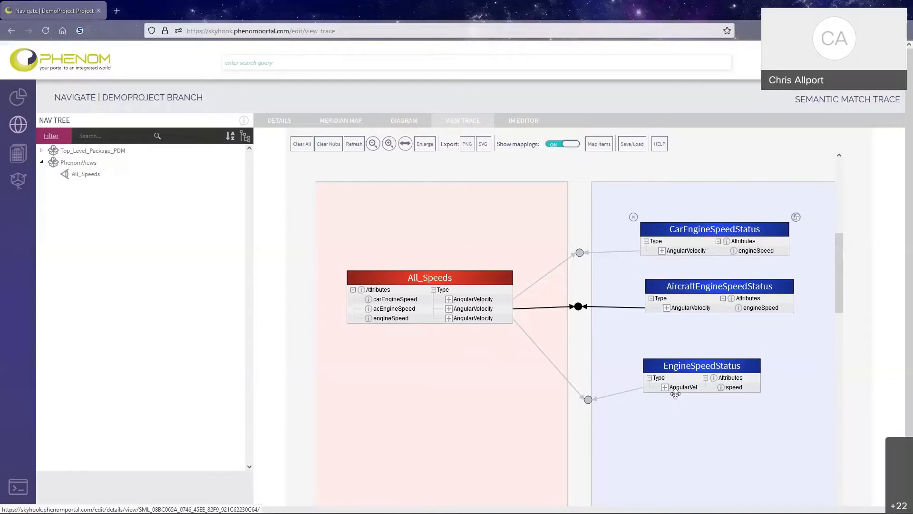
click(672, 241)
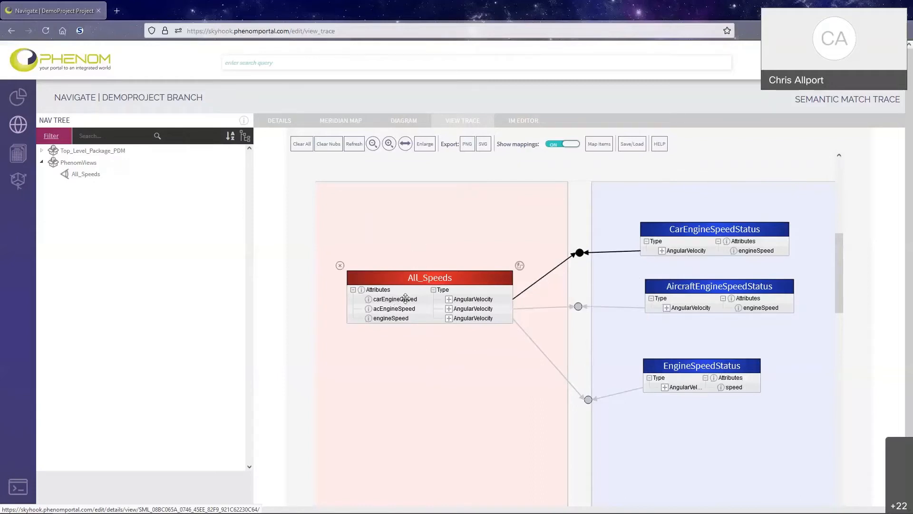
click(592, 400)
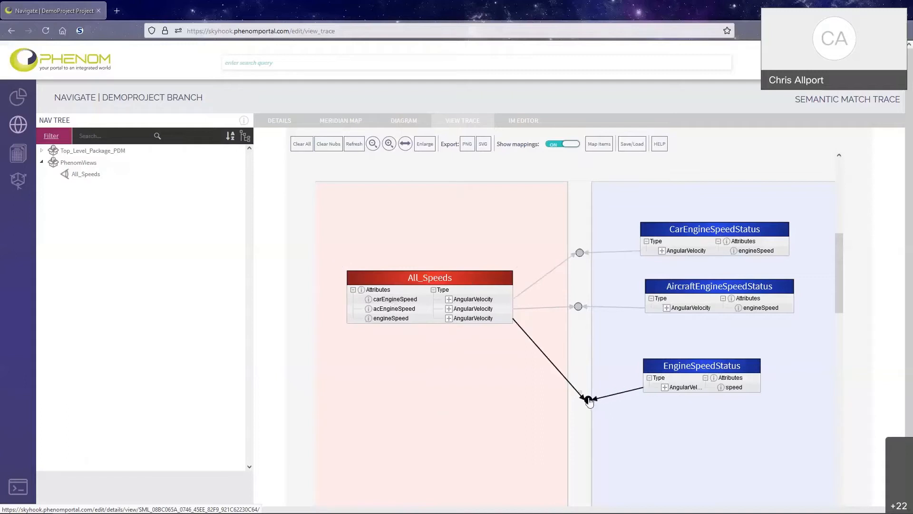
drag(579, 371, 577, 342)
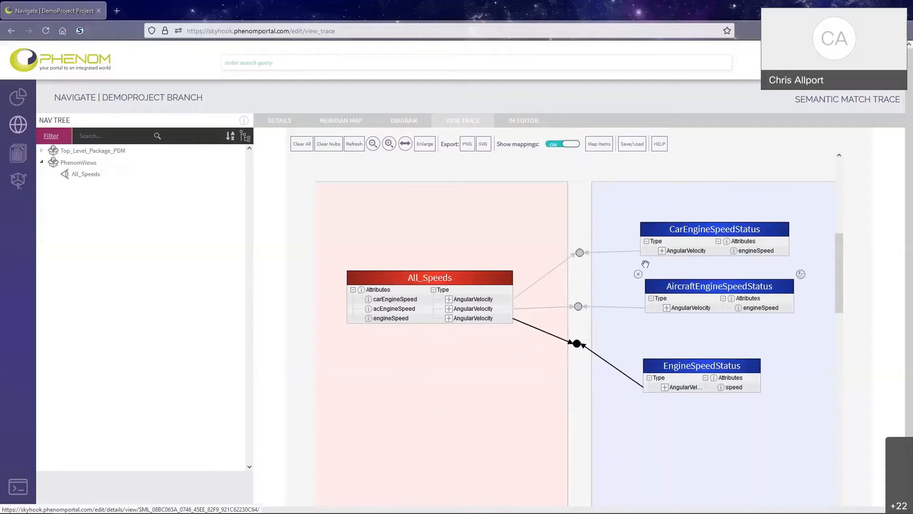
click(744, 308)
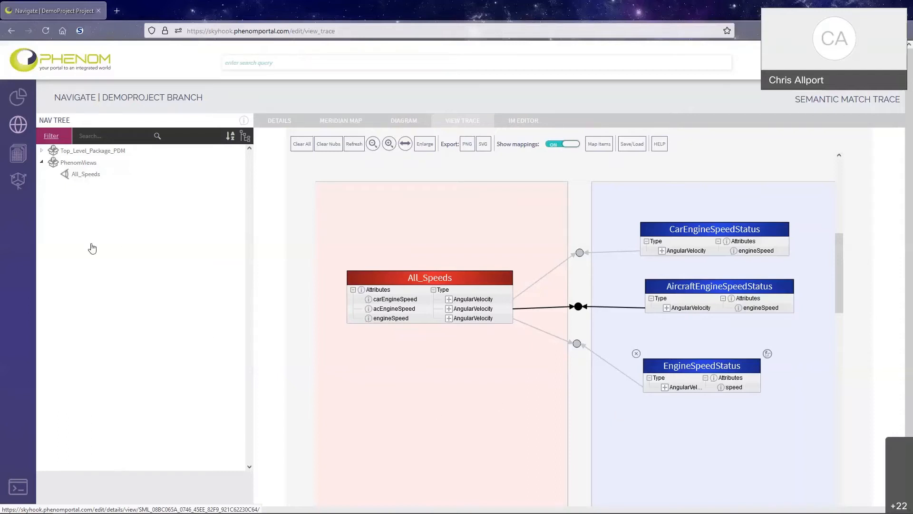
Generate the full model as .face 2.1 XMI and save DemoProject_face.face
click(15, 164)
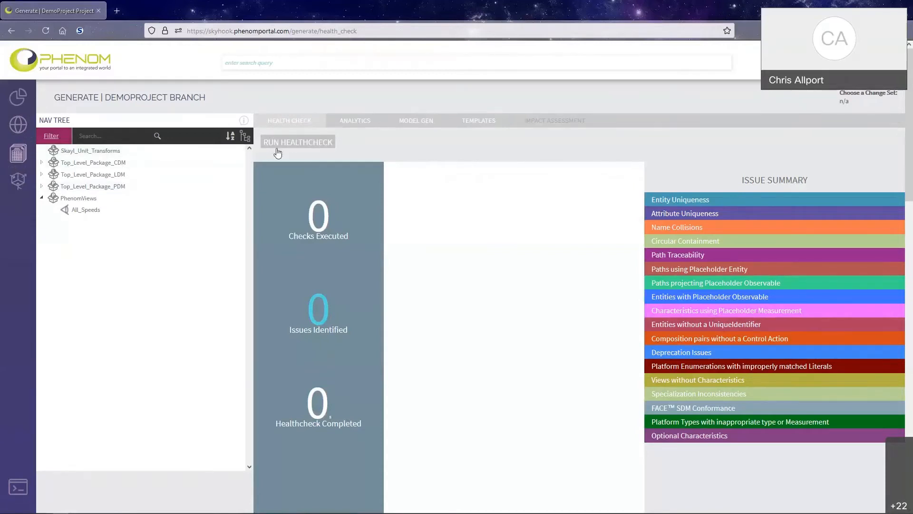
click(419, 124)
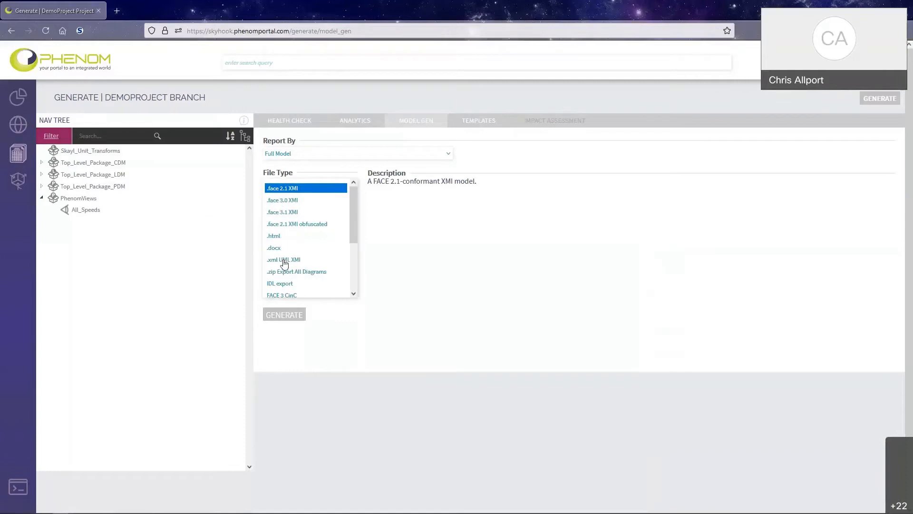
click(293, 199)
click(294, 190)
click(283, 198)
click(282, 190)
click(275, 315)
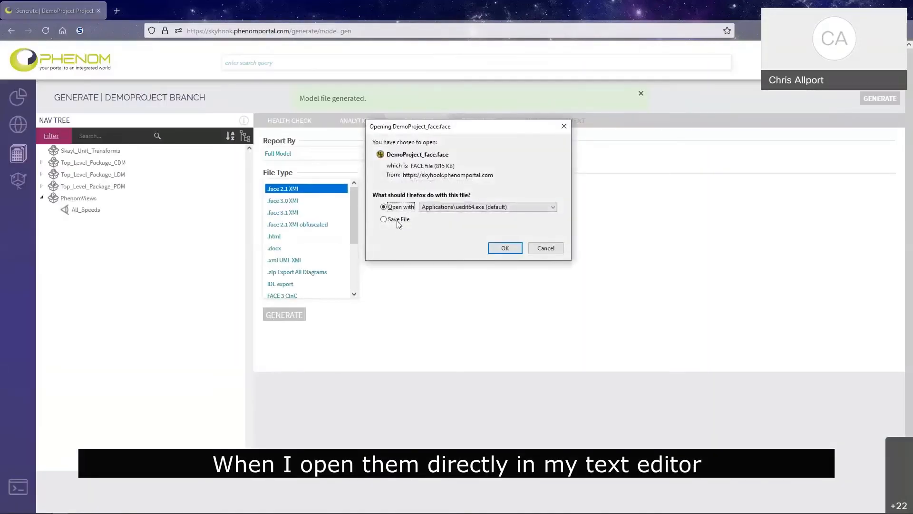
click(396, 220)
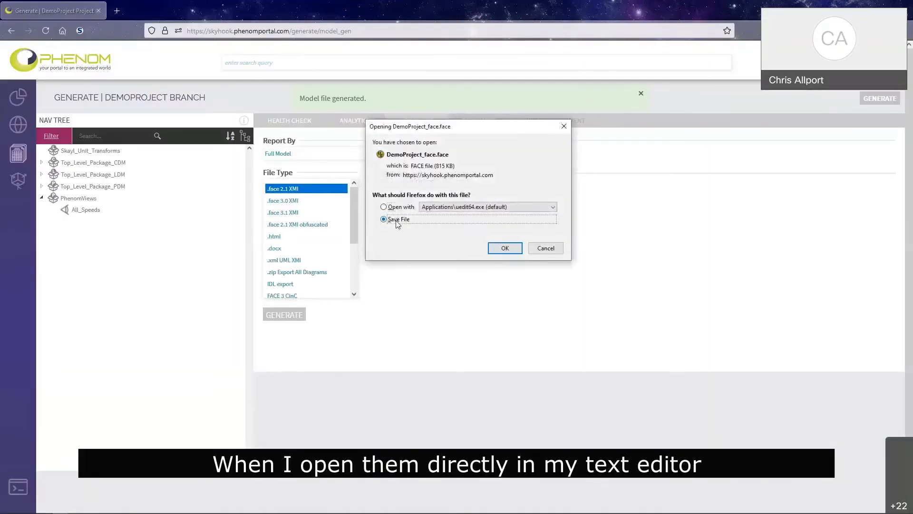
click(507, 248)
Generate the full model as .face 3.0 XMI and save DemoProject_face3.face
click(285, 200)
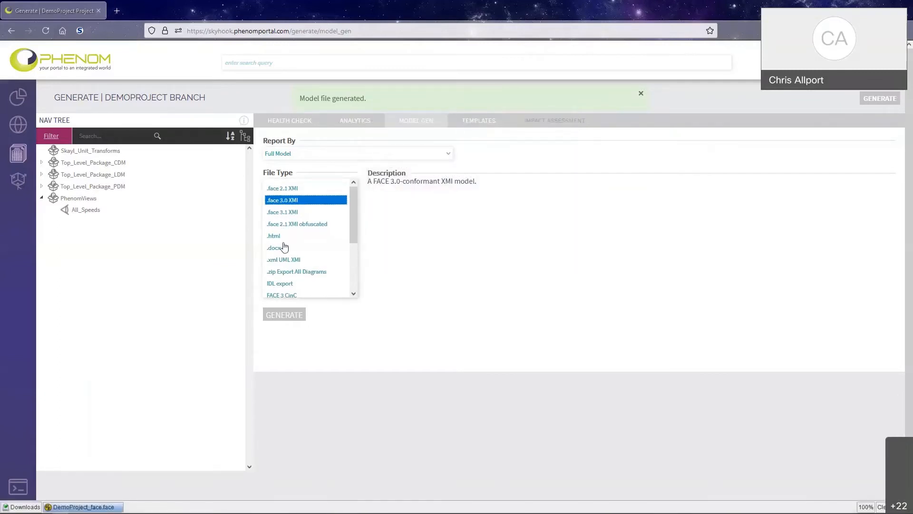
click(284, 314)
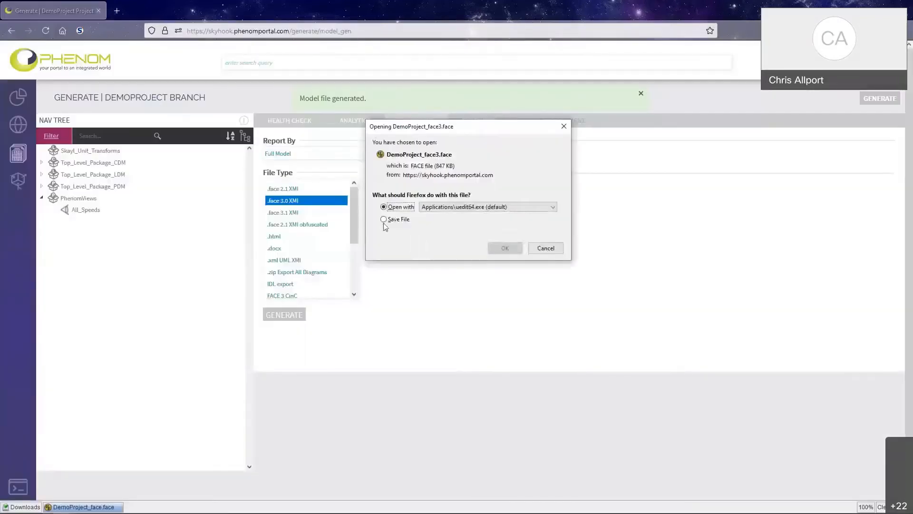
click(384, 220)
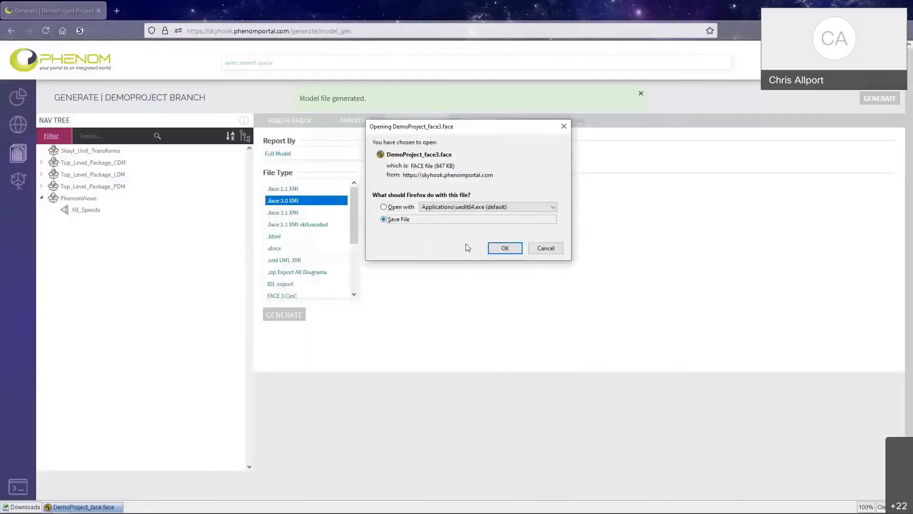
click(504, 248)
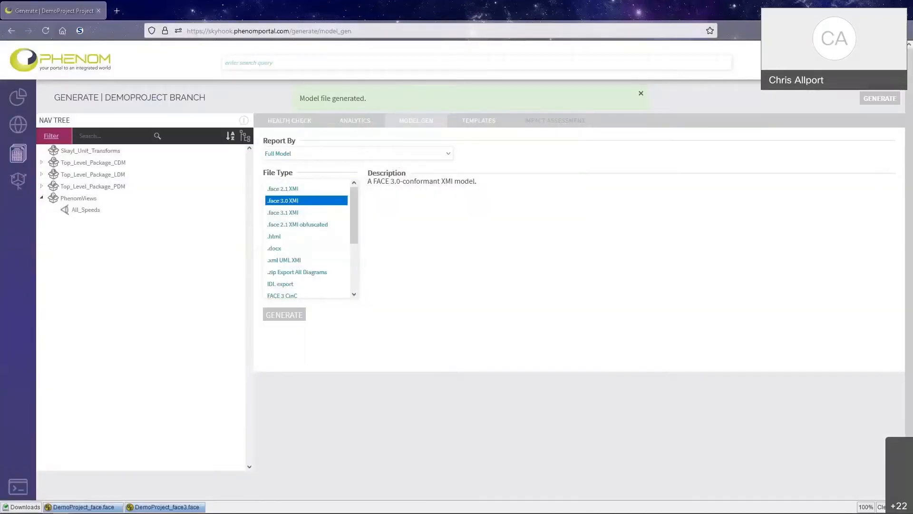
Switch to UltraEdit and show DemoProject_face.face and DemoProject_face3.face side by side
drag(912, 87, 509, 1)
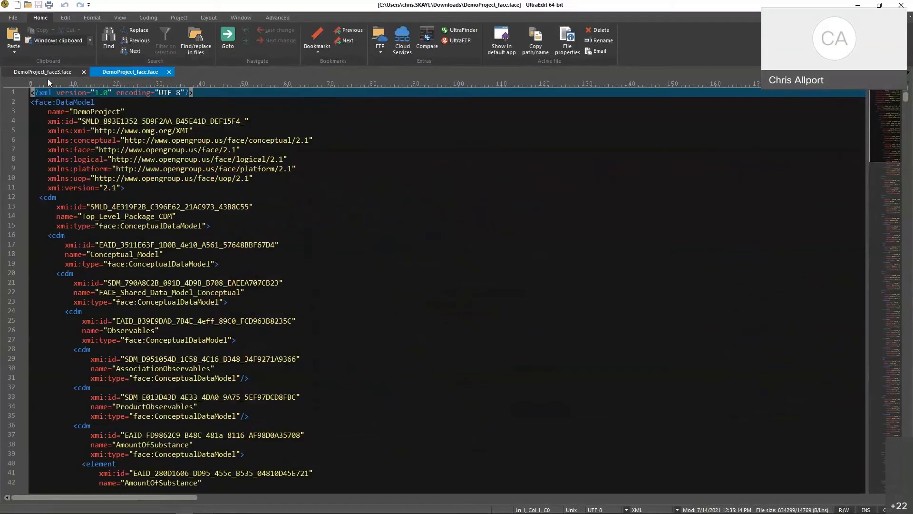
drag(47, 72, 633, 227)
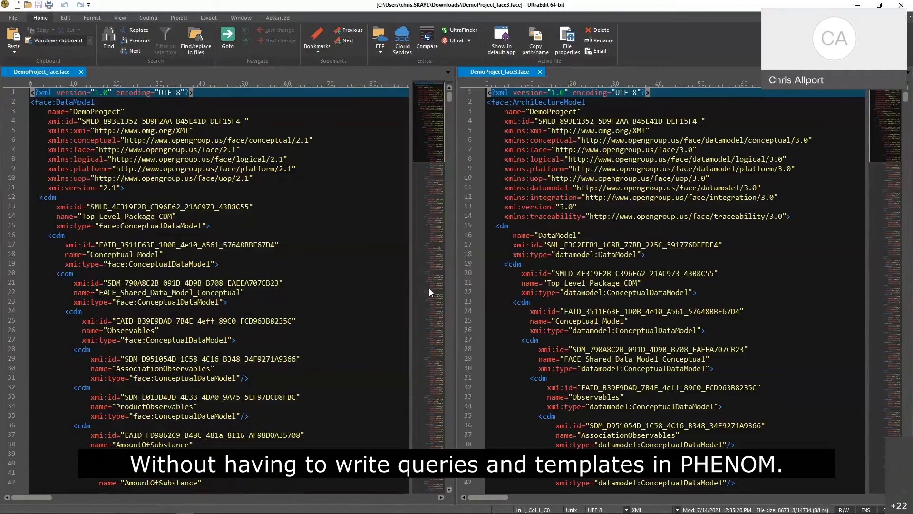
click(293, 276)
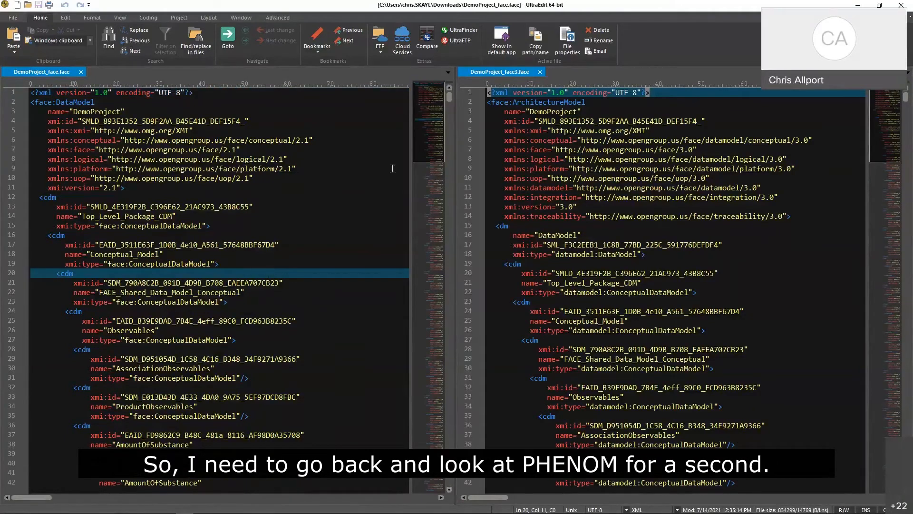
Return to PHENOM's semantic match trace and expand Top_Level_Package_PDM and its Phenom package to list the views
drag(704, 8, 912, 9)
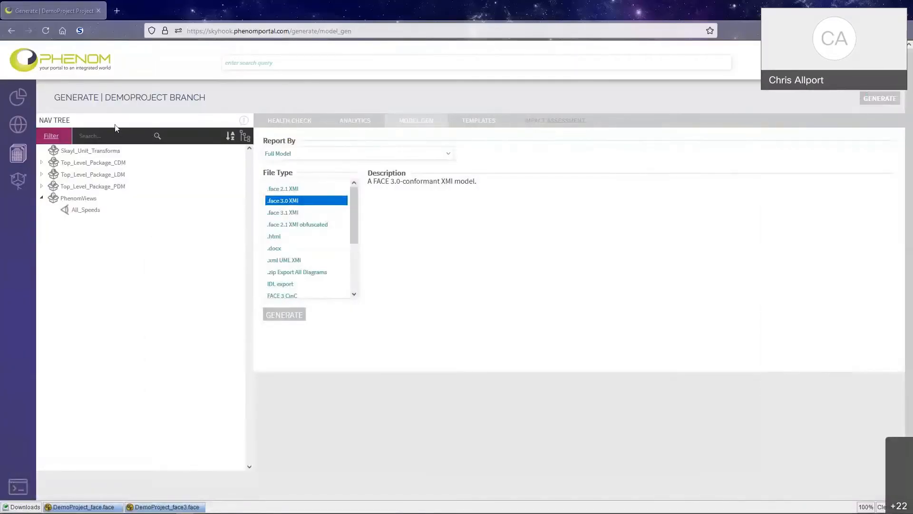
click(18, 125)
click(461, 122)
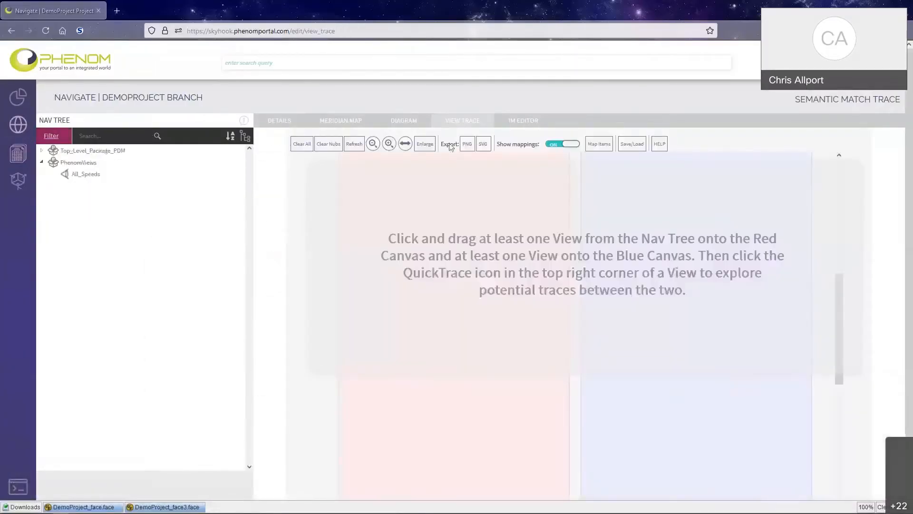
click(66, 175)
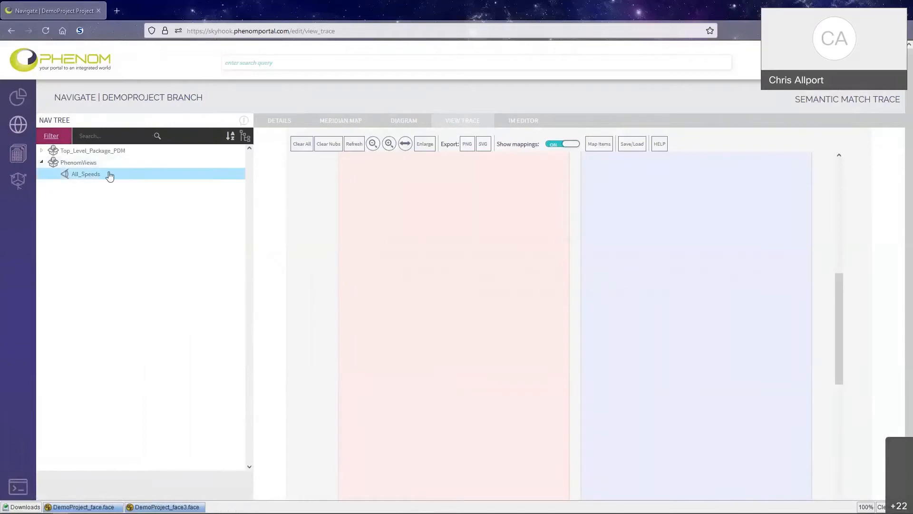
click(42, 150)
click(54, 186)
click(52, 175)
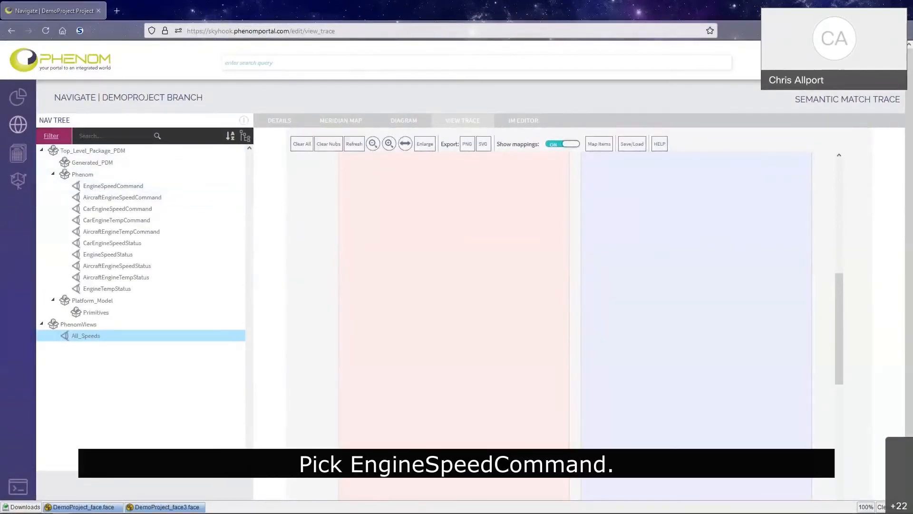
Switch to UltraEdit, search DemoProject_face.face for "enginespeedcommand", and inspect the AircraftEngineSpeedCommand view element and its characteristic
drag(912, 125, 285, 0)
click(227, 157)
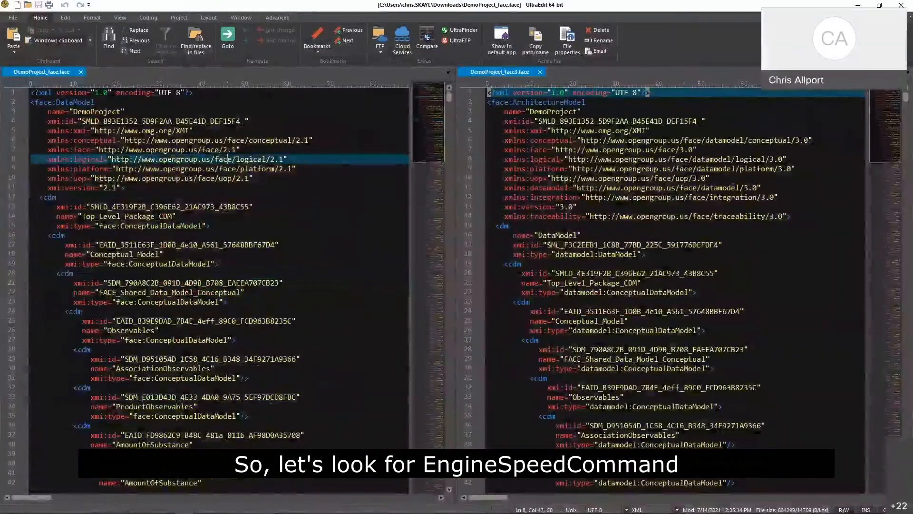
key(ctrl+f)
text(en)
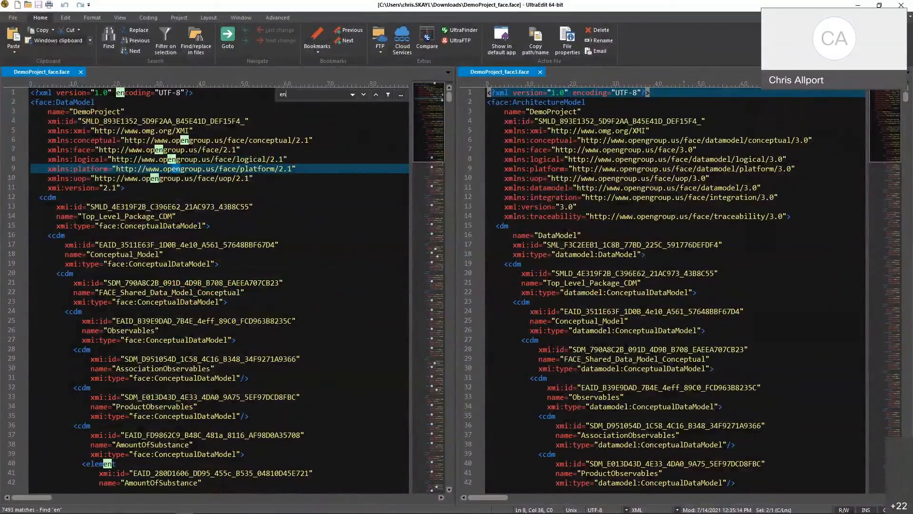
text(ginespeed)
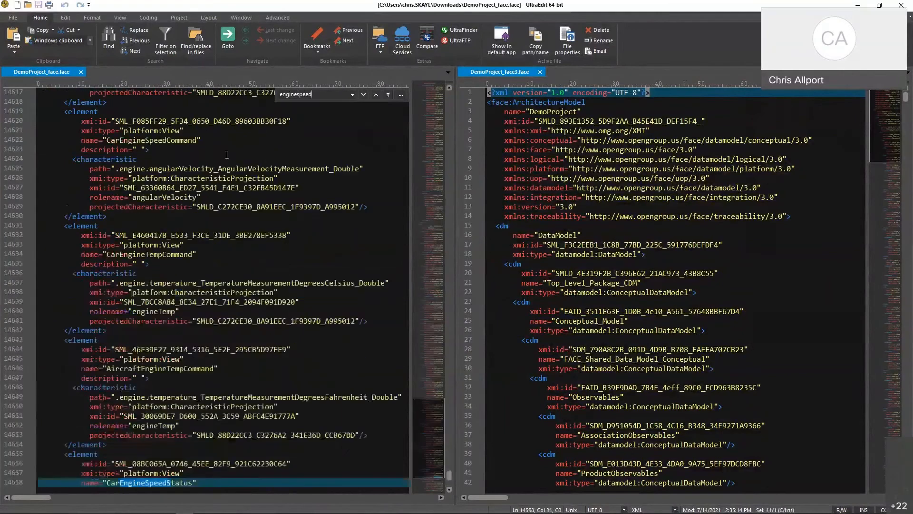
text(command)
key(ctrl+a)
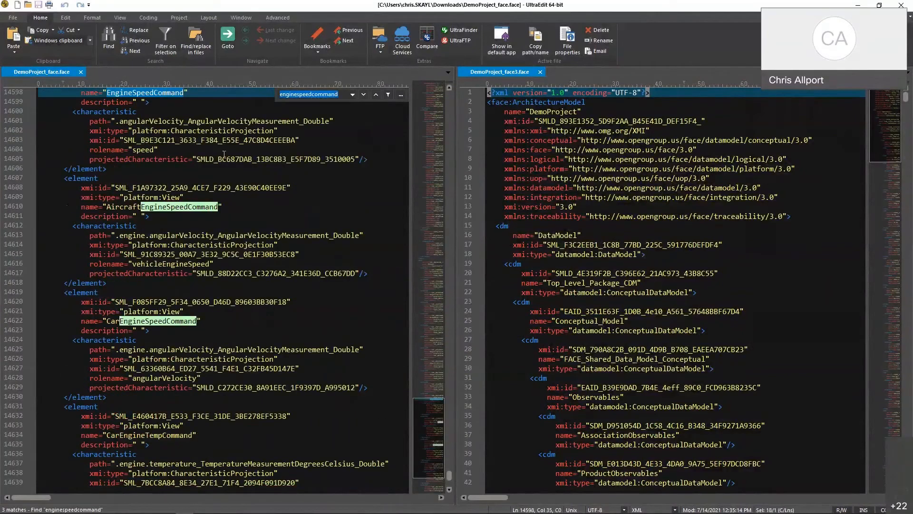
click(171, 198)
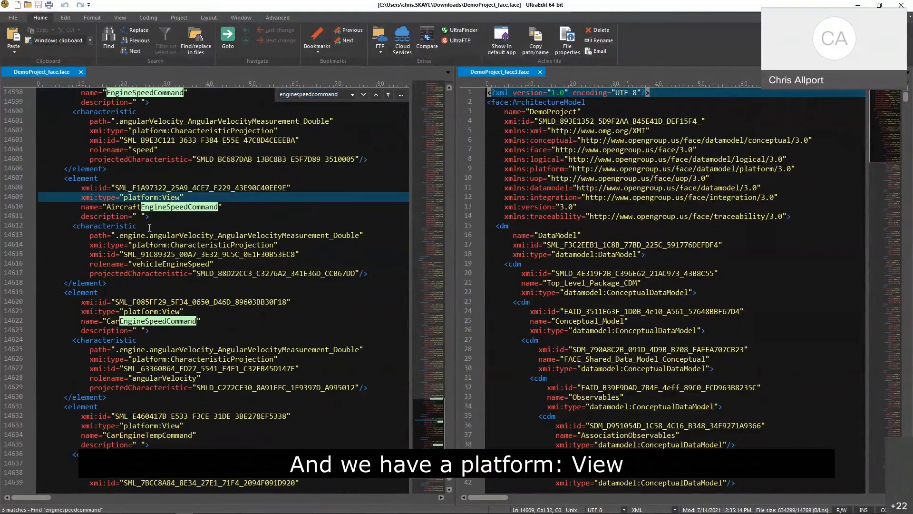
click(131, 187)
drag(123, 181, 163, 207)
click(158, 224)
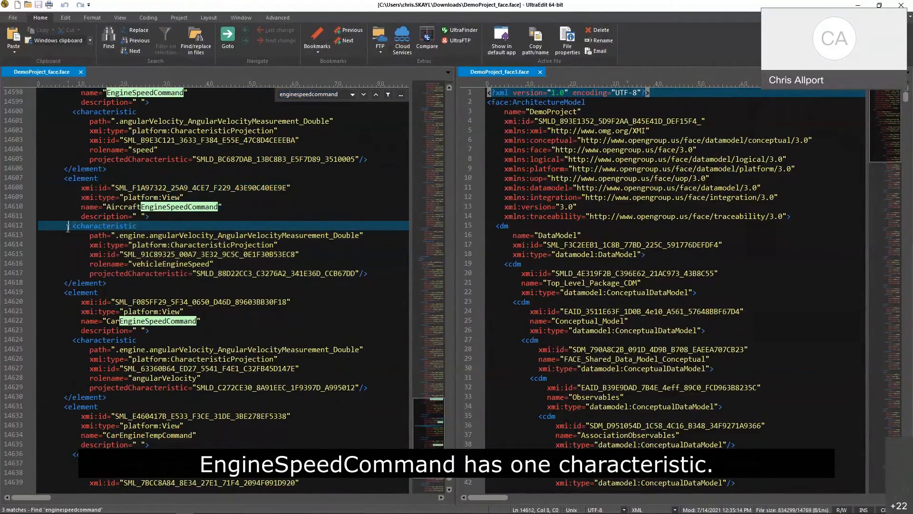
Search DemoProject_face3.face for "enginespeedcommand" and inspect the Query_EngineSpeedCommand element and the matching template
click(644, 218)
key(ctrl+f)
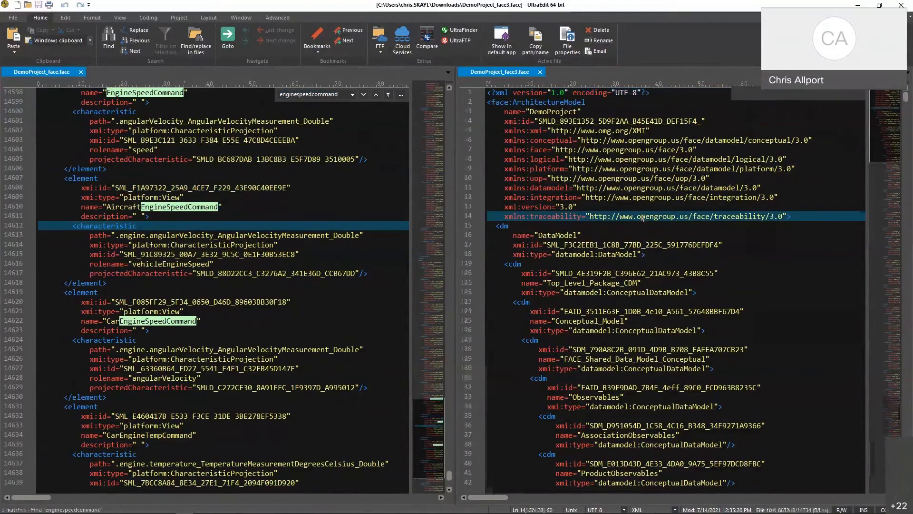
key(Return)
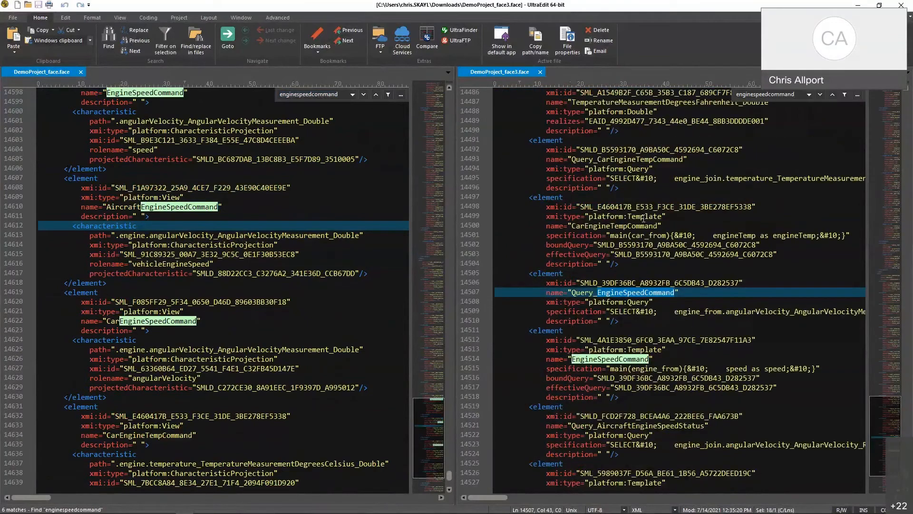
scroll(632, 275, down, 2)
click(631, 265)
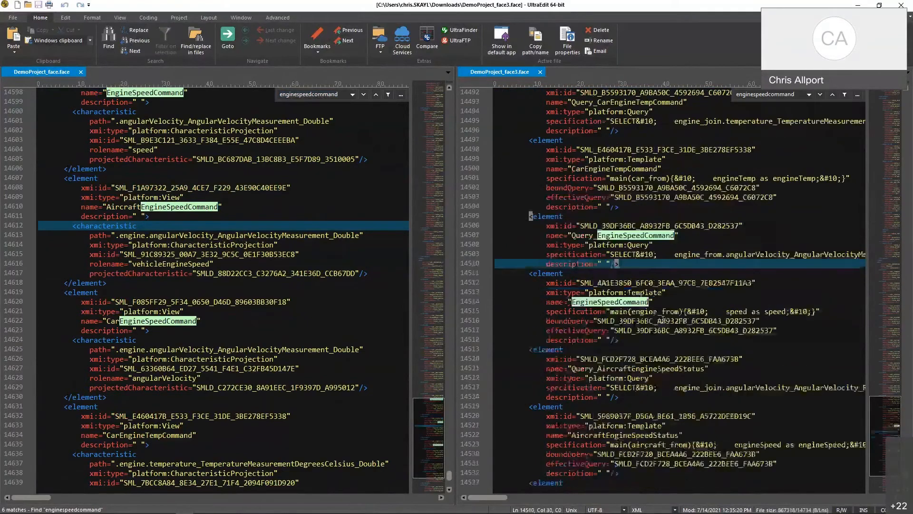
scroll(631, 264, down, 1)
click(693, 206)
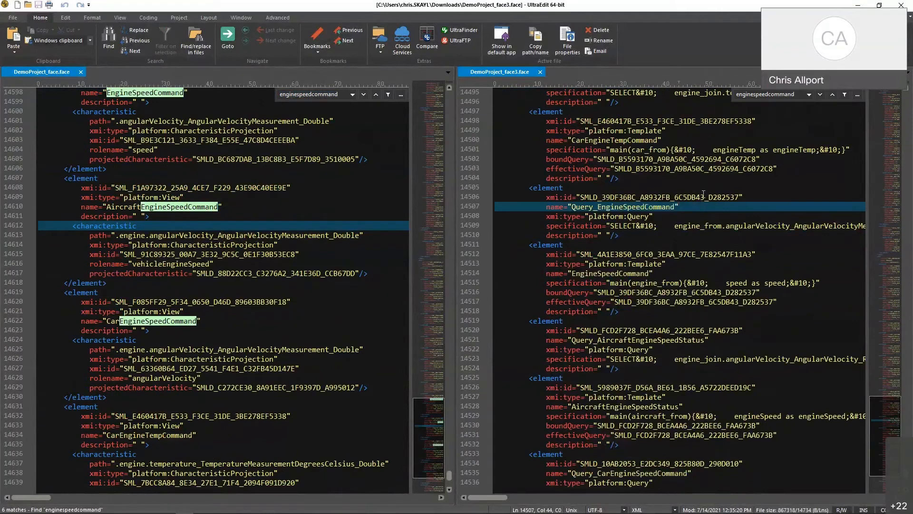
click(601, 207)
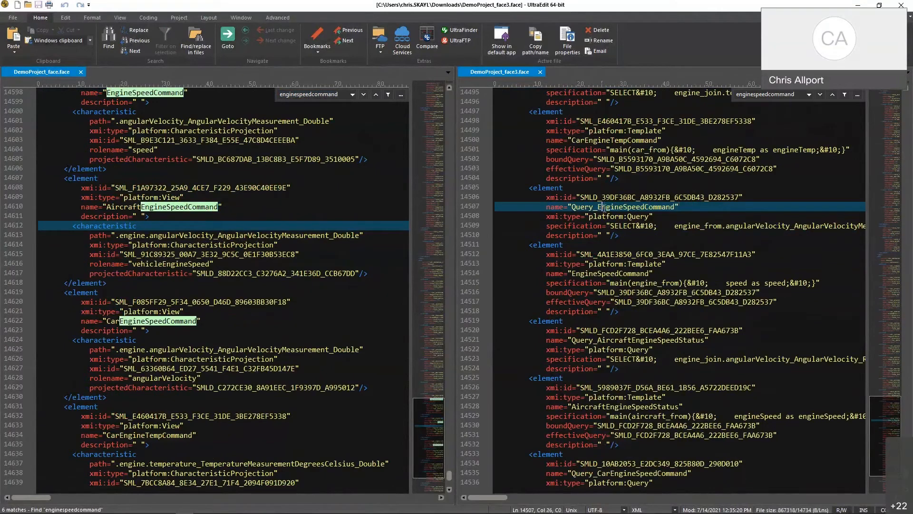
Wrap the long lines in DemoProject_face3.face, and select the projectedCharacteristic ID of the EngineSpeedCommand view in DemoProject_face.face for comparison
click(666, 225)
key(ctrl+w)
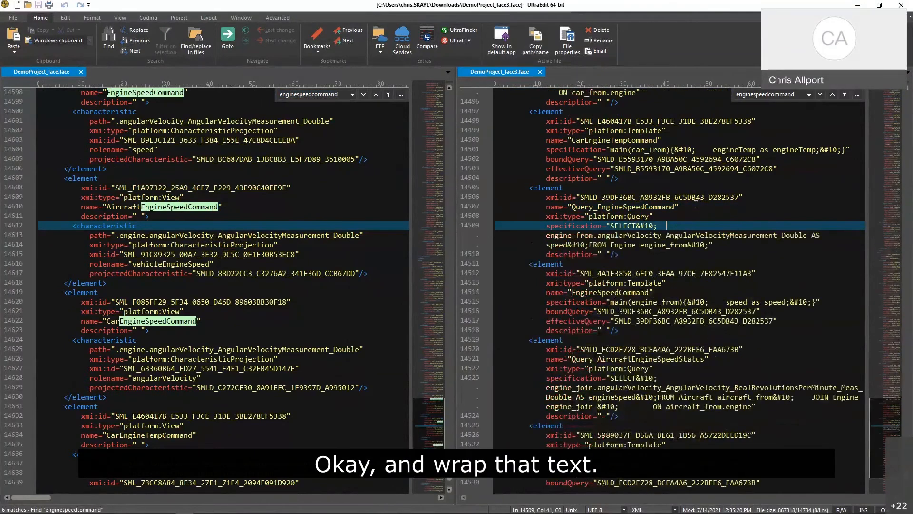
click(686, 252)
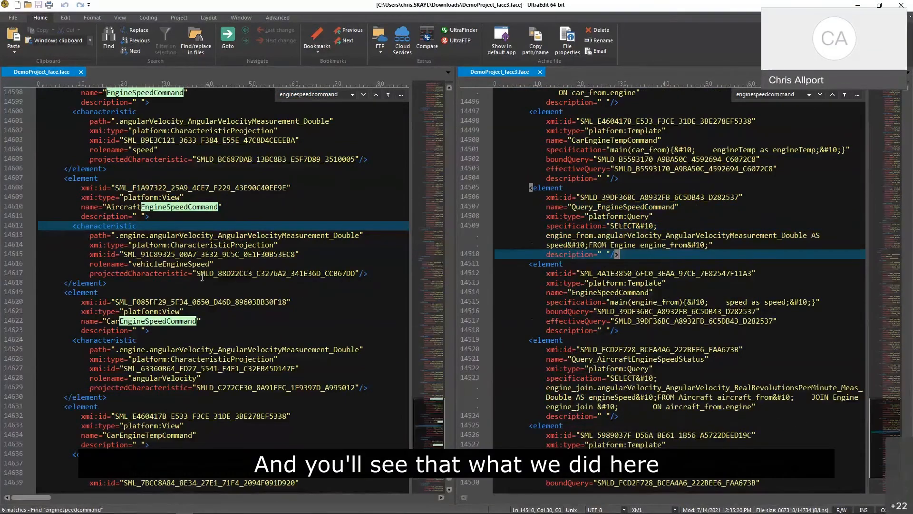
scroll(128, 152, up, 2)
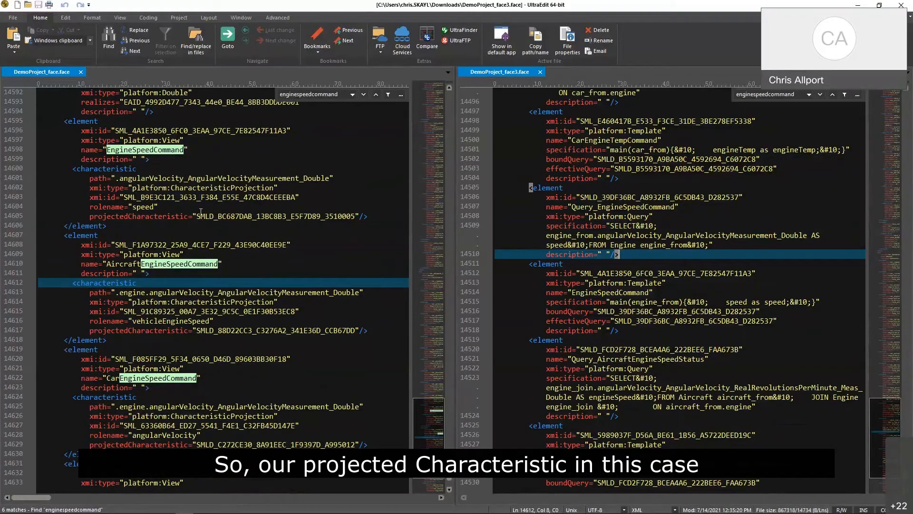
drag(201, 215, 353, 217)
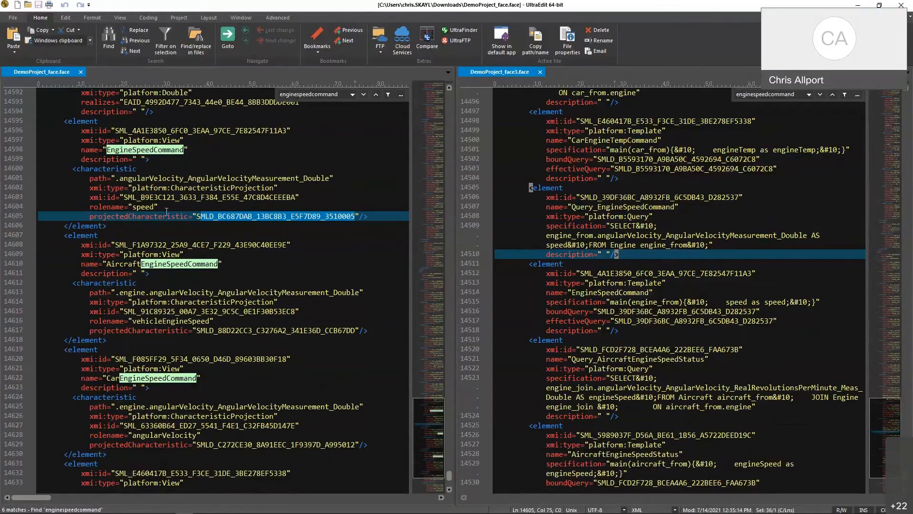
Compare the EngineSpeedCommand view's characteristic path in DemoProject_face.face with the FROM clause and selected measurement of Query_EngineSpeedCommand in DemoProject_face3.face
drag(119, 178, 321, 182)
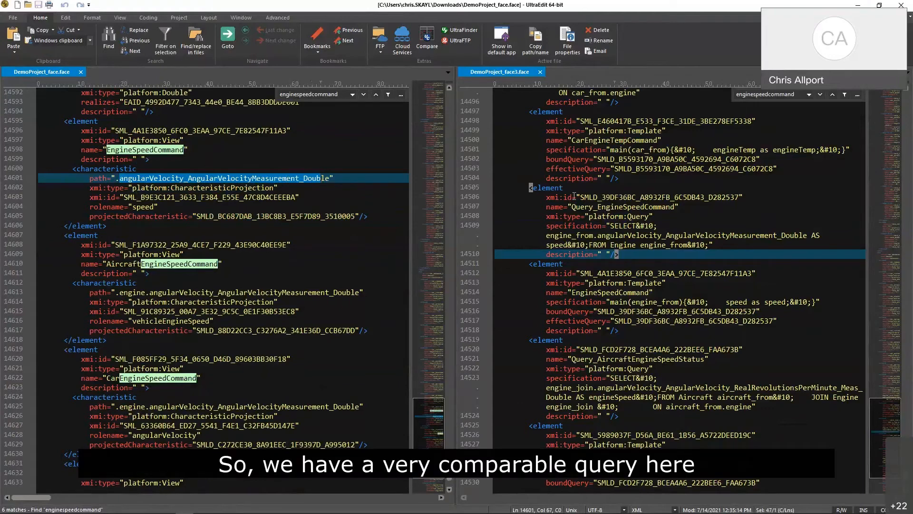
drag(572, 197, 755, 244)
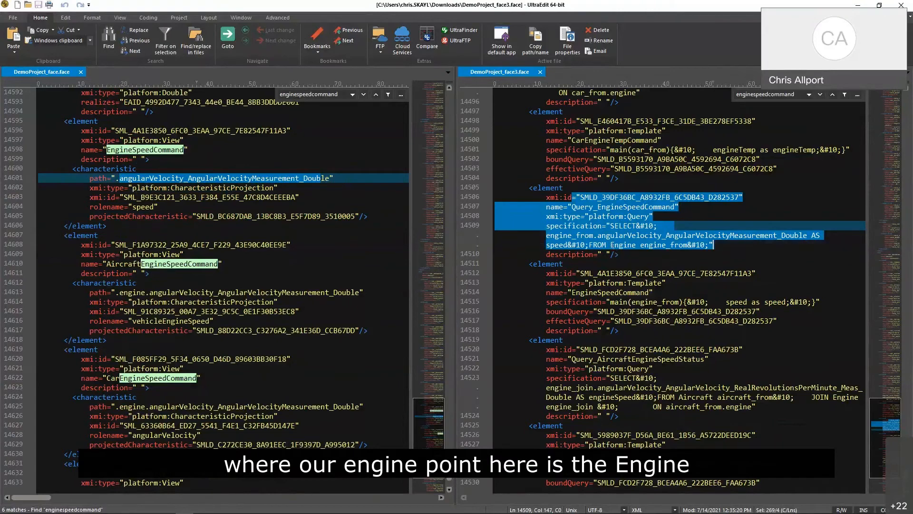
click(608, 244)
drag(609, 243, 677, 244)
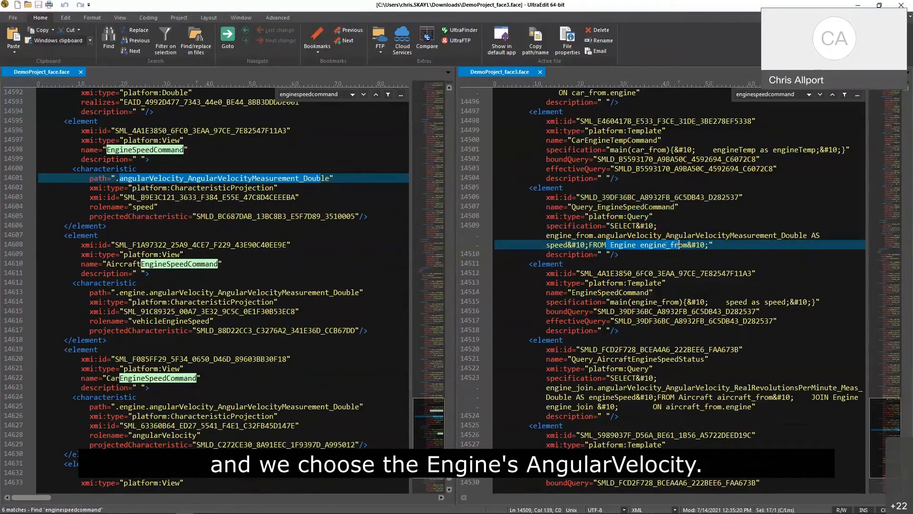
drag(598, 235, 664, 235)
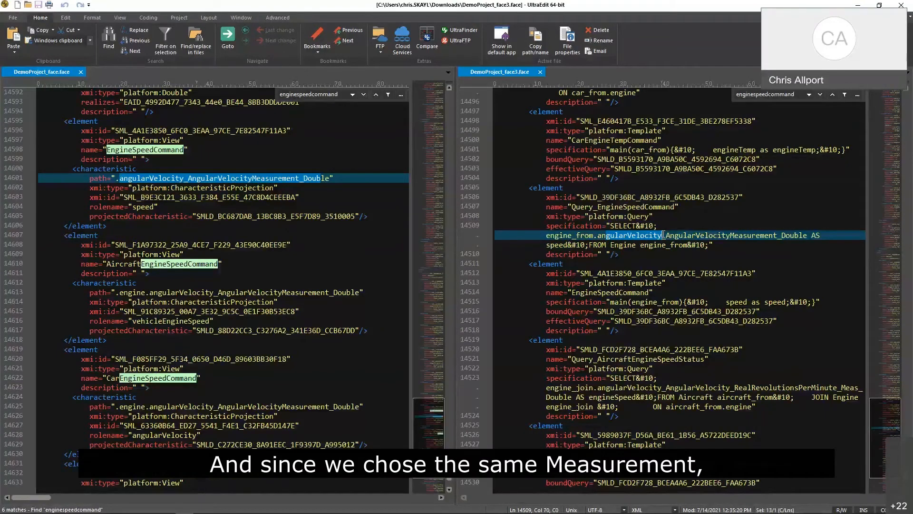
drag(598, 235, 803, 236)
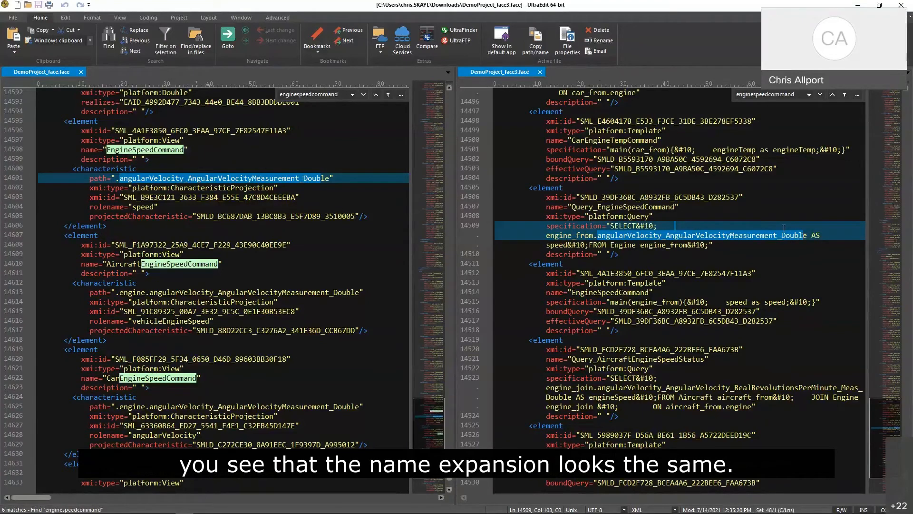
click(784, 228)
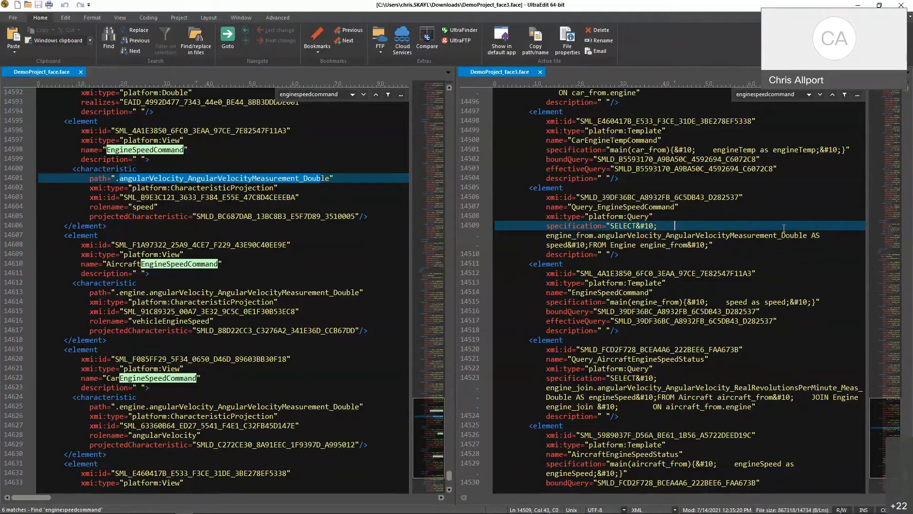
Examine the Query_EngineSpeedCommand ID and the EngineSpeedCommand template's name, specification, boundQuery and effectiveQuery in DemoProject_face3.face
double_click(612, 197)
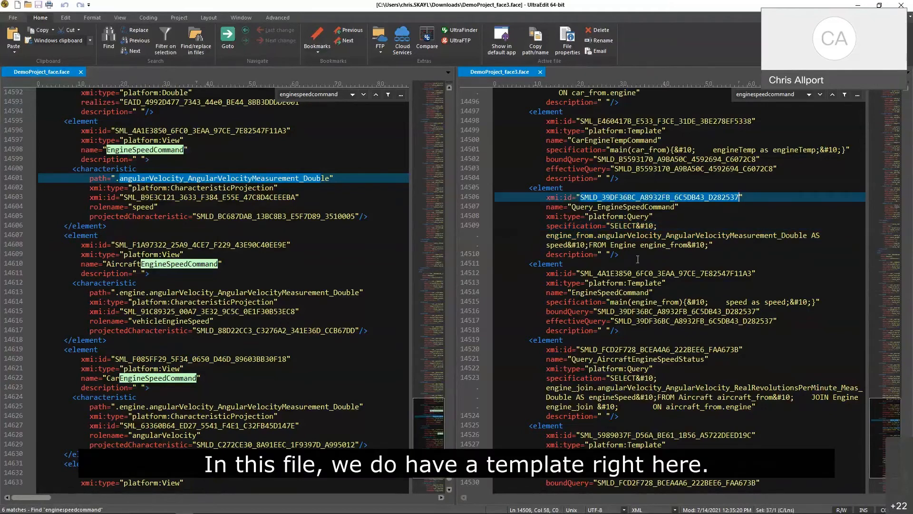
click(645, 244)
double_click(646, 292)
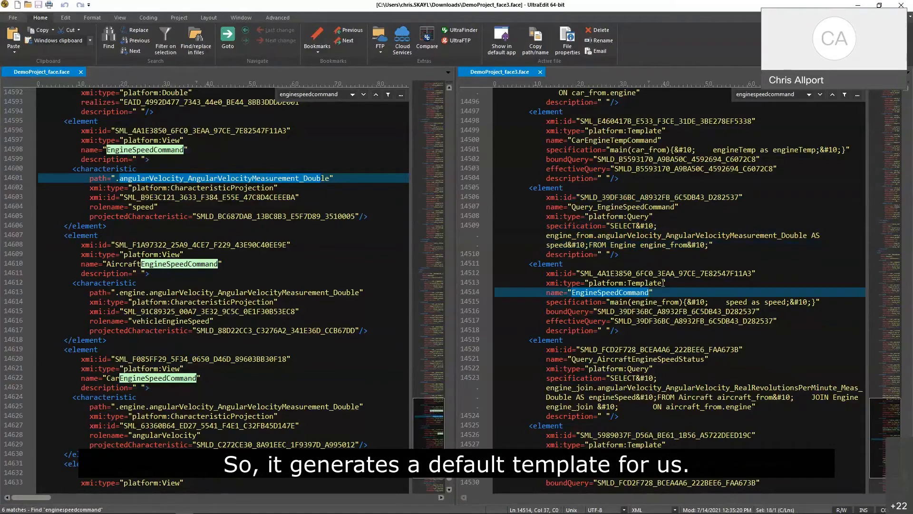
scroll(663, 283, down, 1)
drag(610, 273, 632, 302)
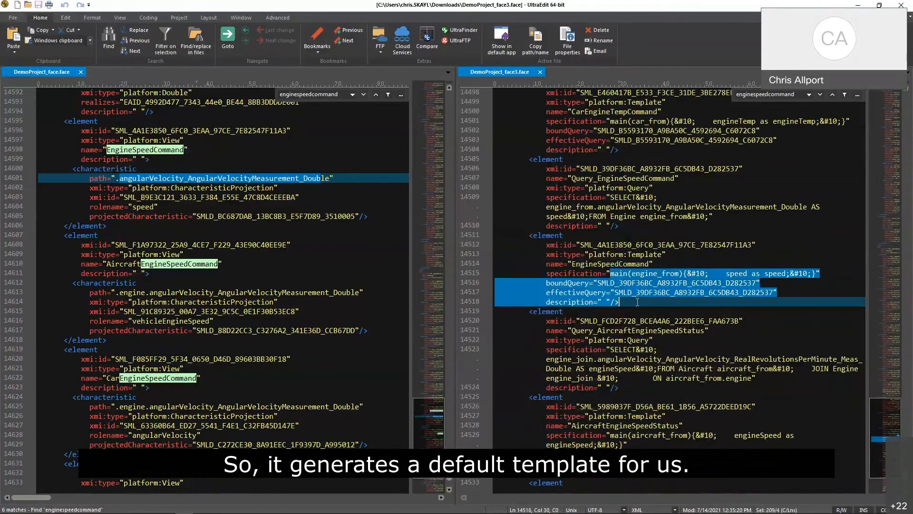
click(637, 302)
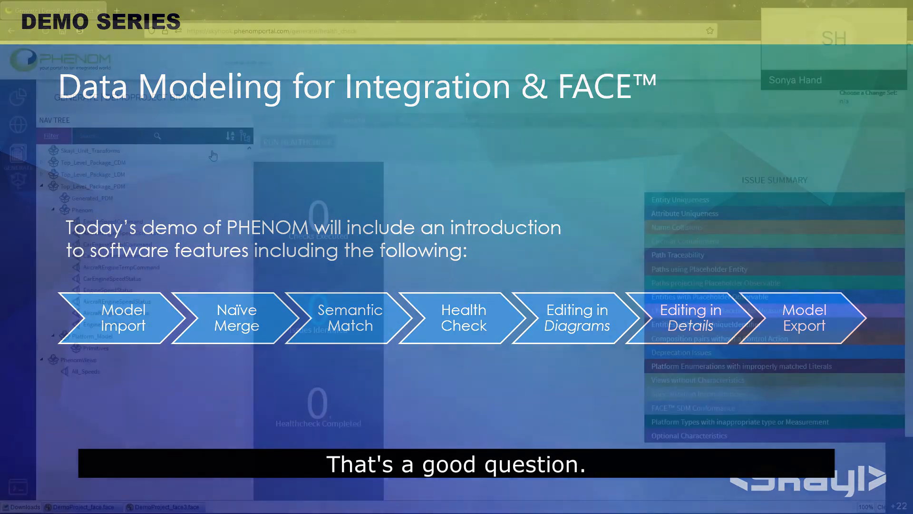
Switch to PHENOM and run the health check on the DemoProject branch
click(287, 142)
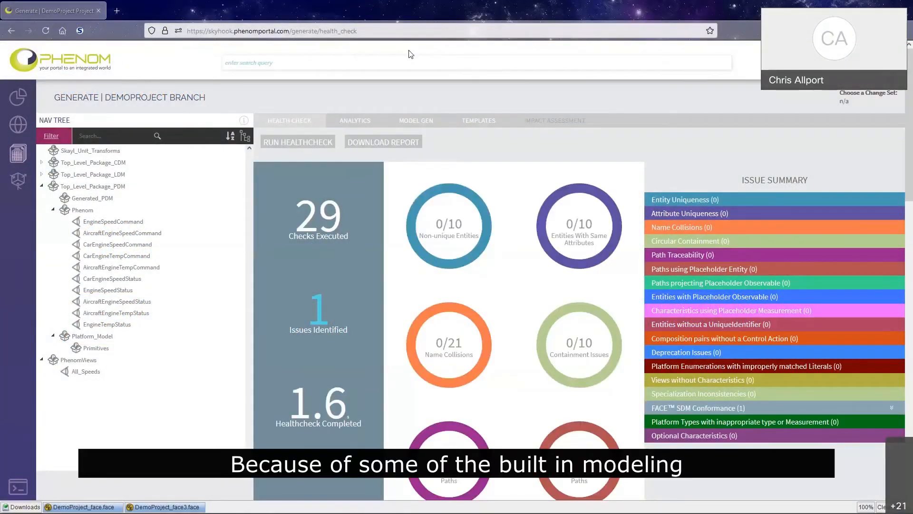